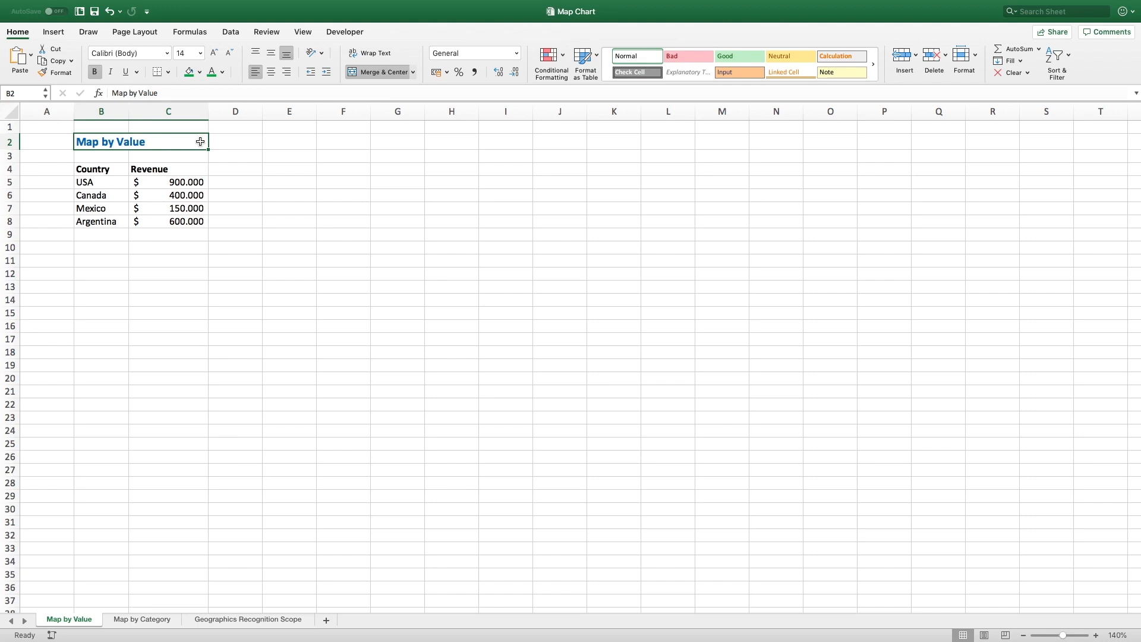
{"action": "left_click_drag", "start_coordinate": [118, 169], "coordinate": [114, 222]}
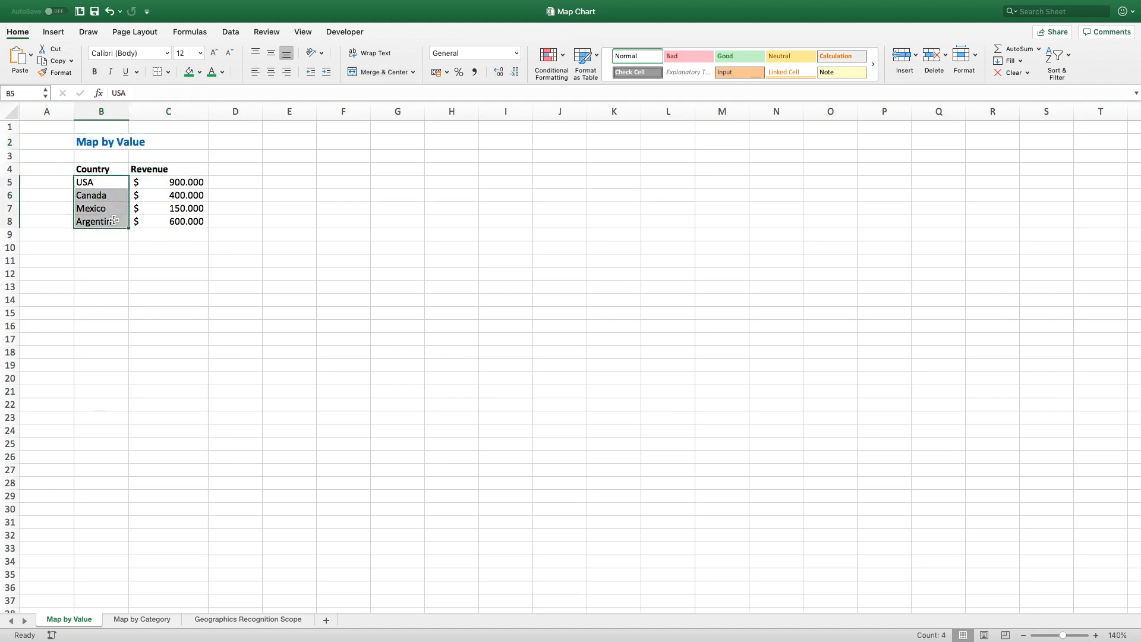
{"action": "left_click_drag", "start_coordinate": [158, 182], "coordinate": [166, 219]}
{"action": "left_click", "coordinate": [229, 176]}
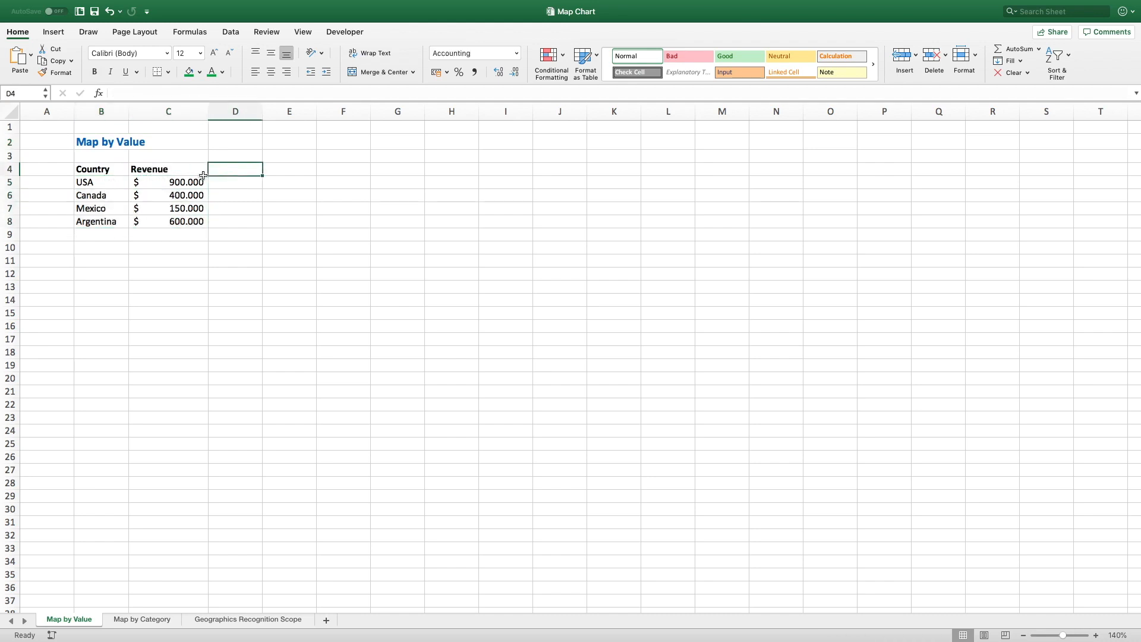
Step: Insert a filled map chart from cells B4:C6 and enlarge it beside the table to span about F4 to R33
{"action": "left_click_drag", "start_coordinate": [97, 173], "coordinate": [163, 196]}
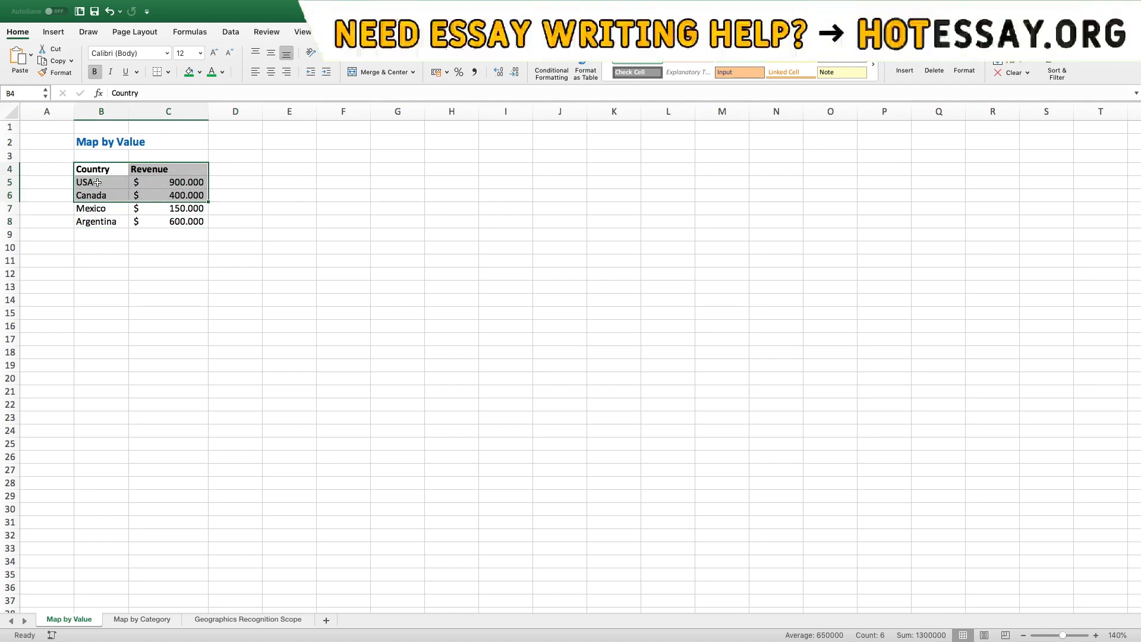
{"action": "left_click", "coordinate": [54, 32]}
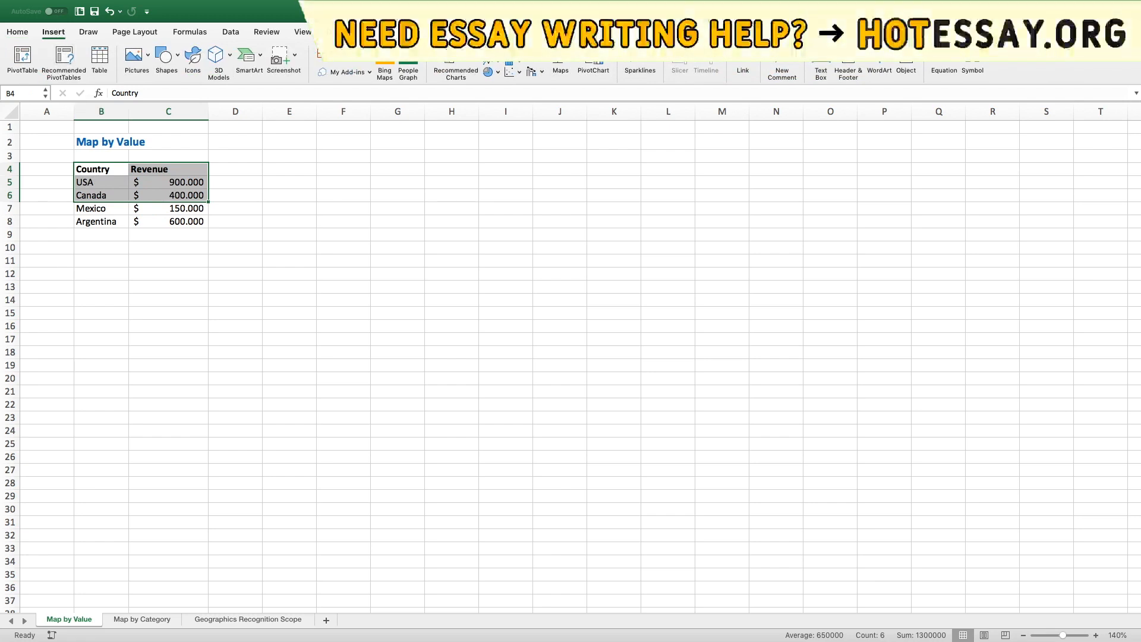
{"action": "left_click", "coordinate": [568, 55]}
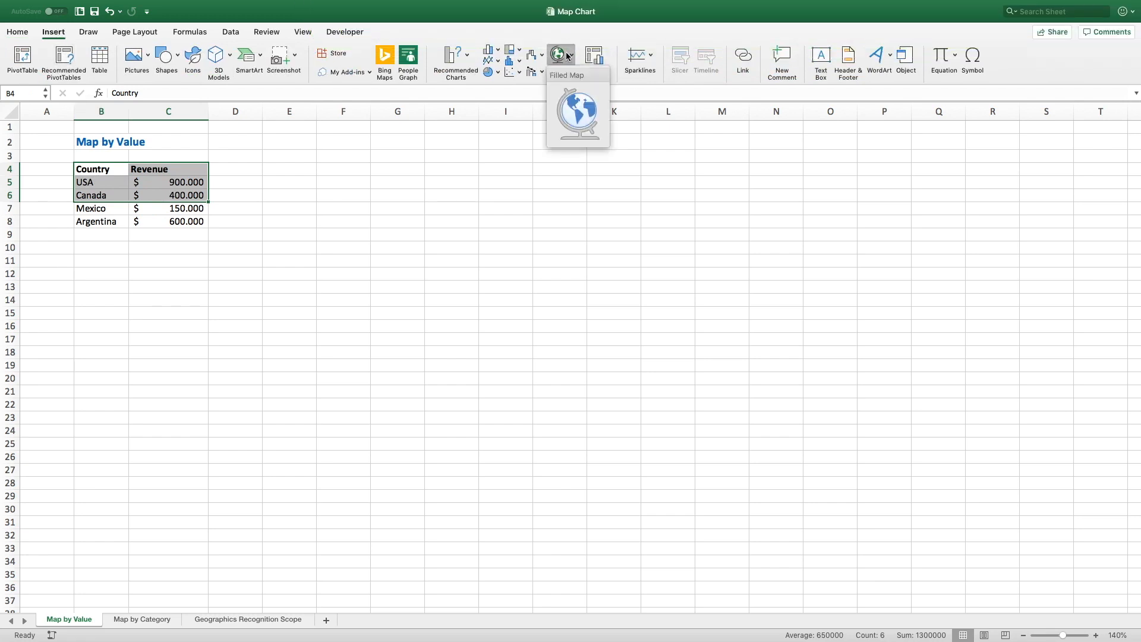
{"action": "left_click", "coordinate": [582, 120]}
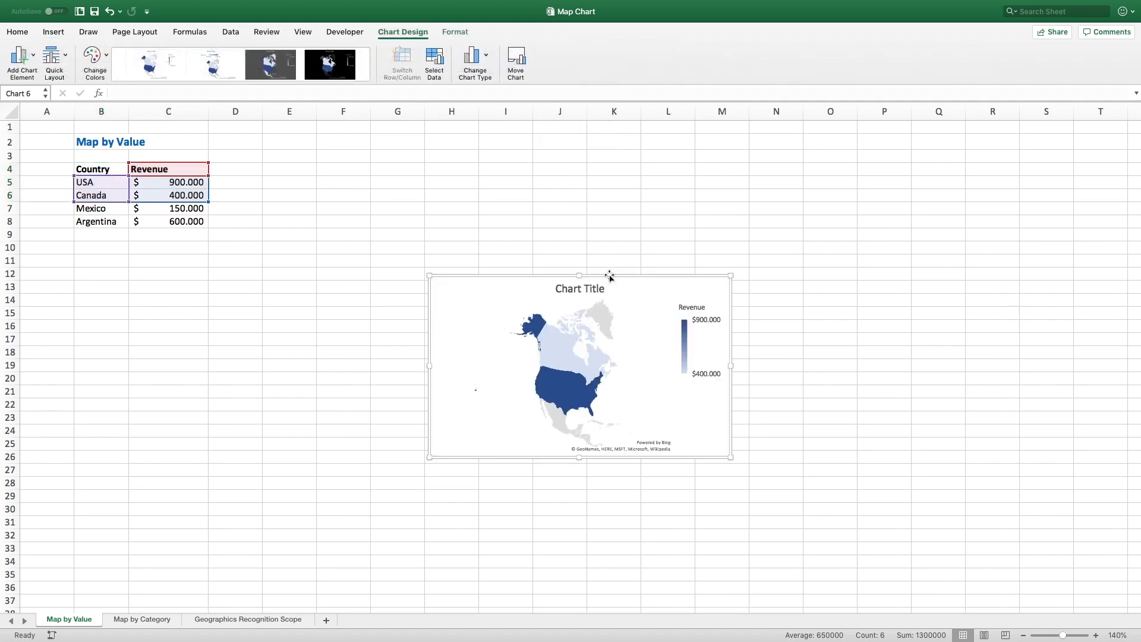
{"action": "left_click_drag", "start_coordinate": [610, 276], "coordinate": [494, 159]}
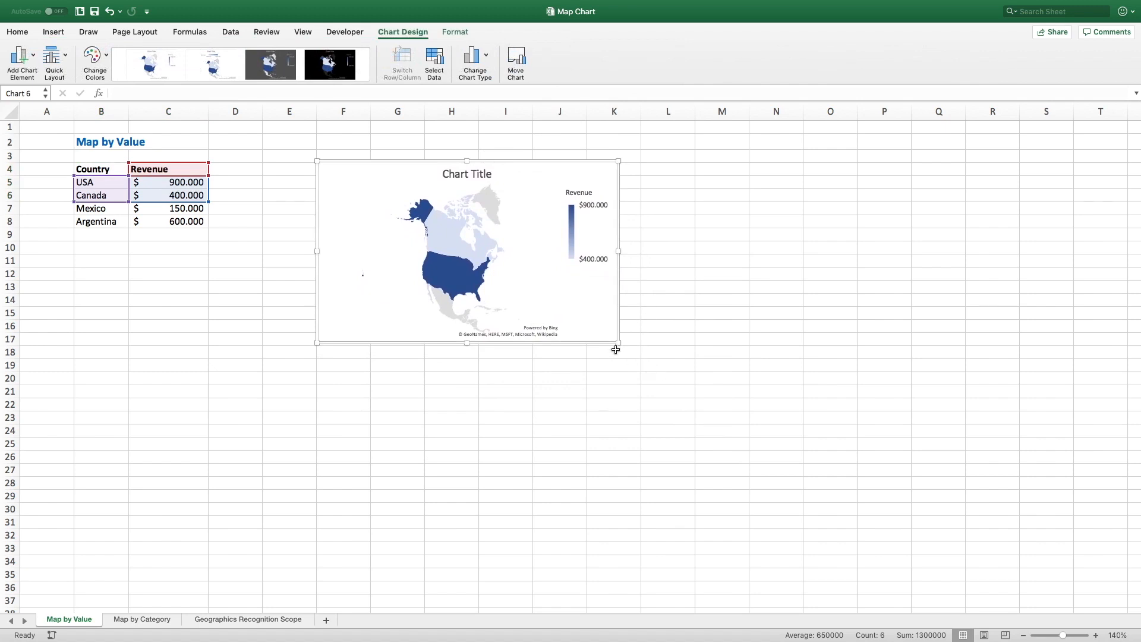
{"action": "left_click_drag", "start_coordinate": [618, 345], "coordinate": [975, 563]}
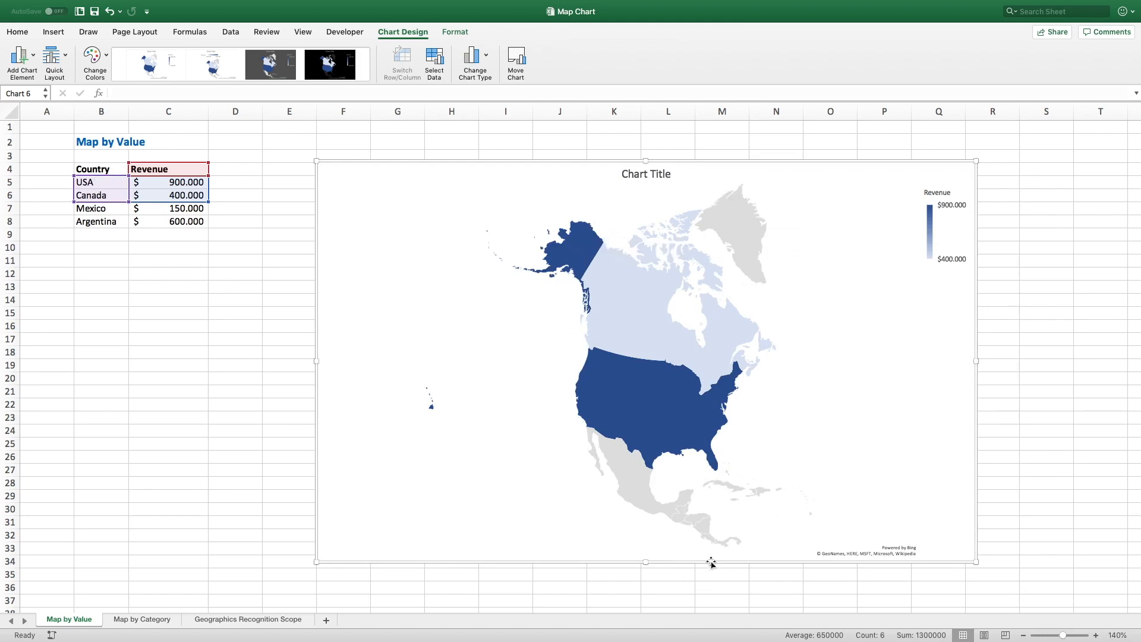
Step: Examine the revenue values, shading and legend for Canada and the USA on the map chart
{"action": "mouse_move", "coordinate": [613, 291]}
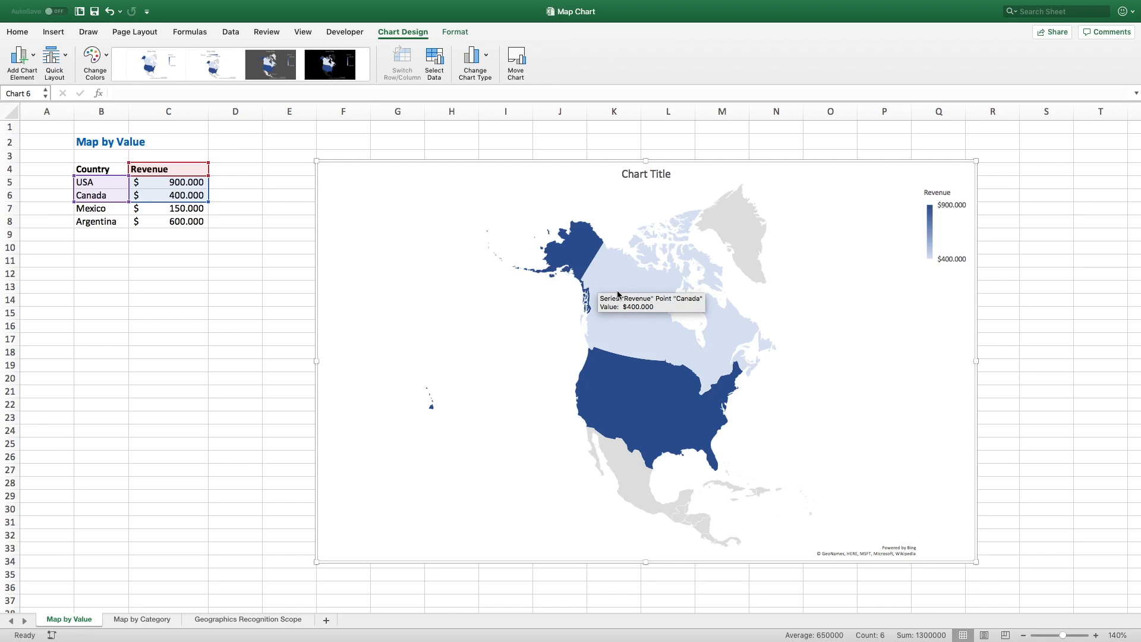
{"action": "mouse_move", "coordinate": [637, 387]}
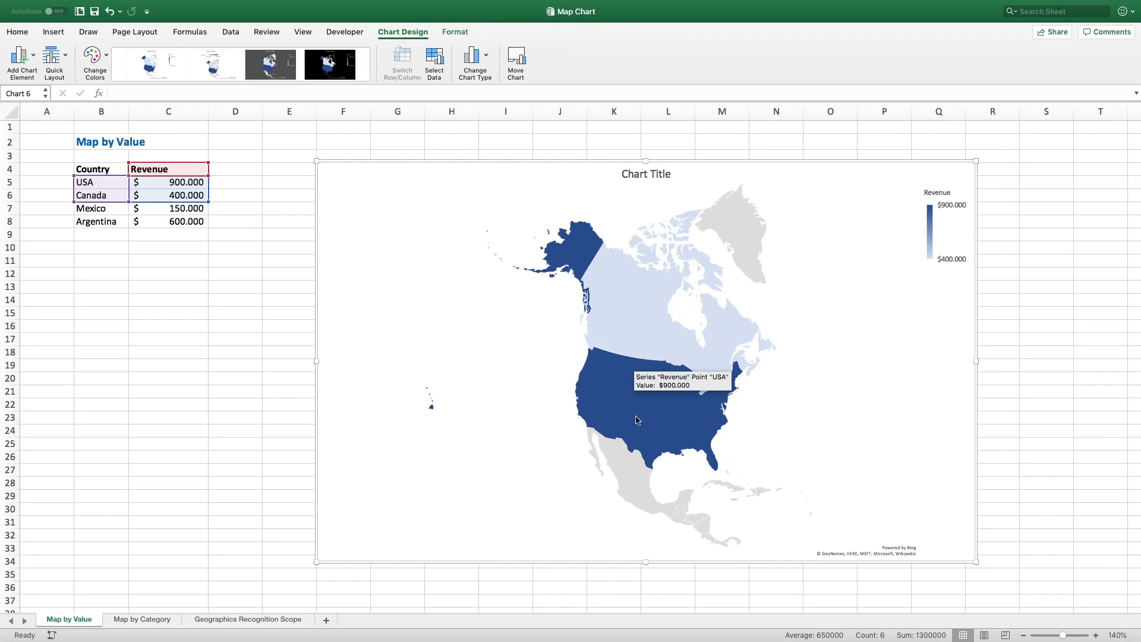
{"action": "mouse_move", "coordinate": [638, 476]}
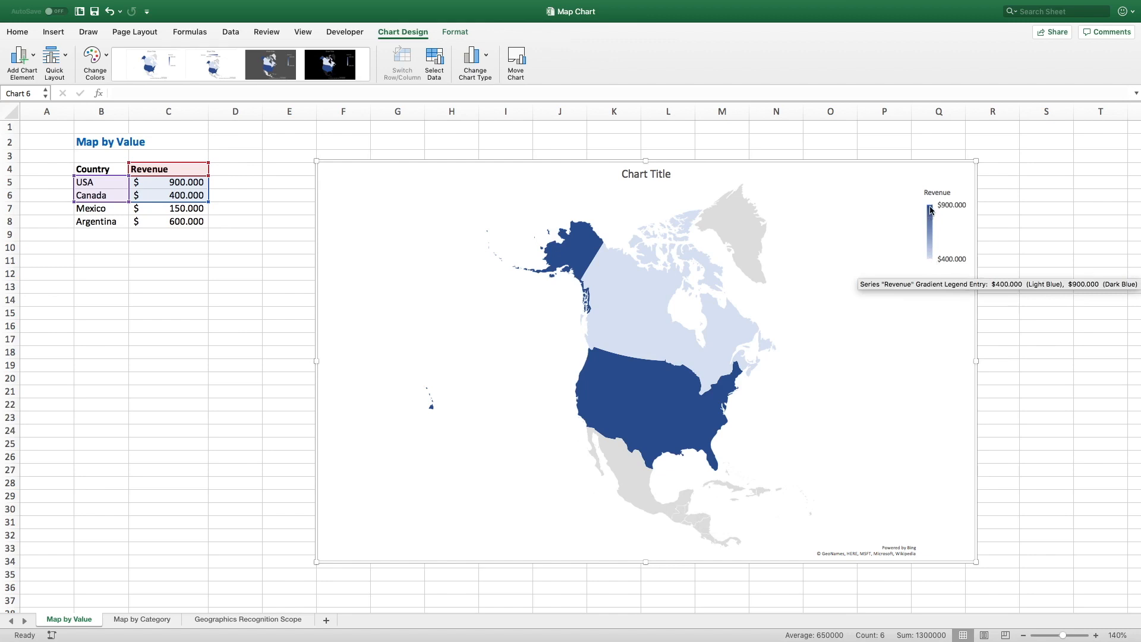
{"action": "left_click", "coordinate": [659, 390]}
{"action": "left_click", "coordinate": [659, 390]}
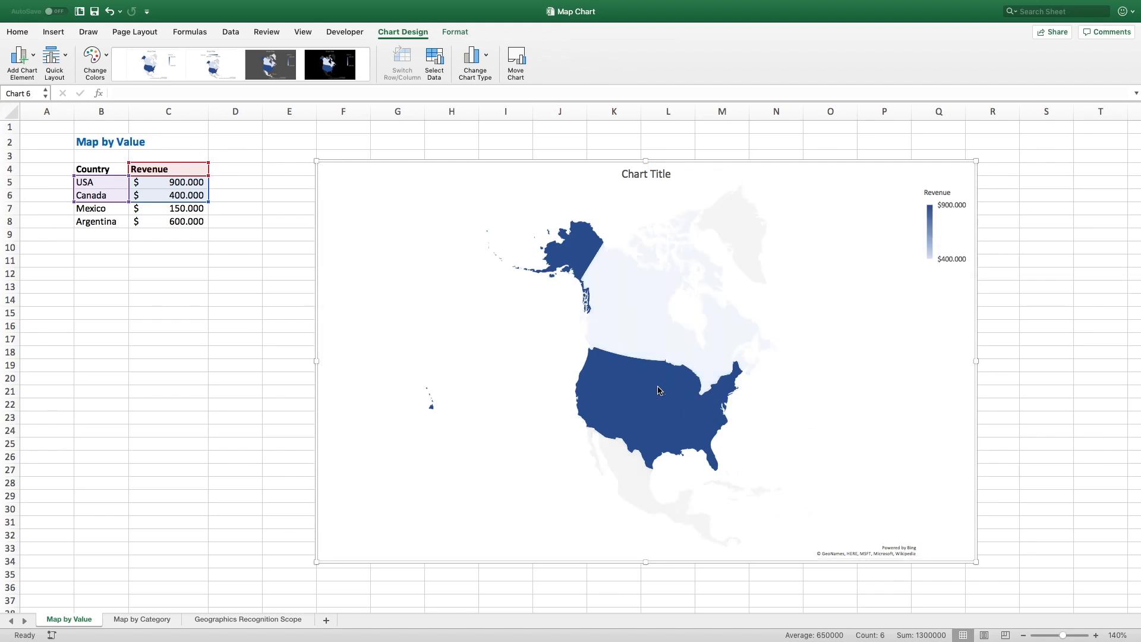
{"action": "left_click", "coordinate": [653, 328]}
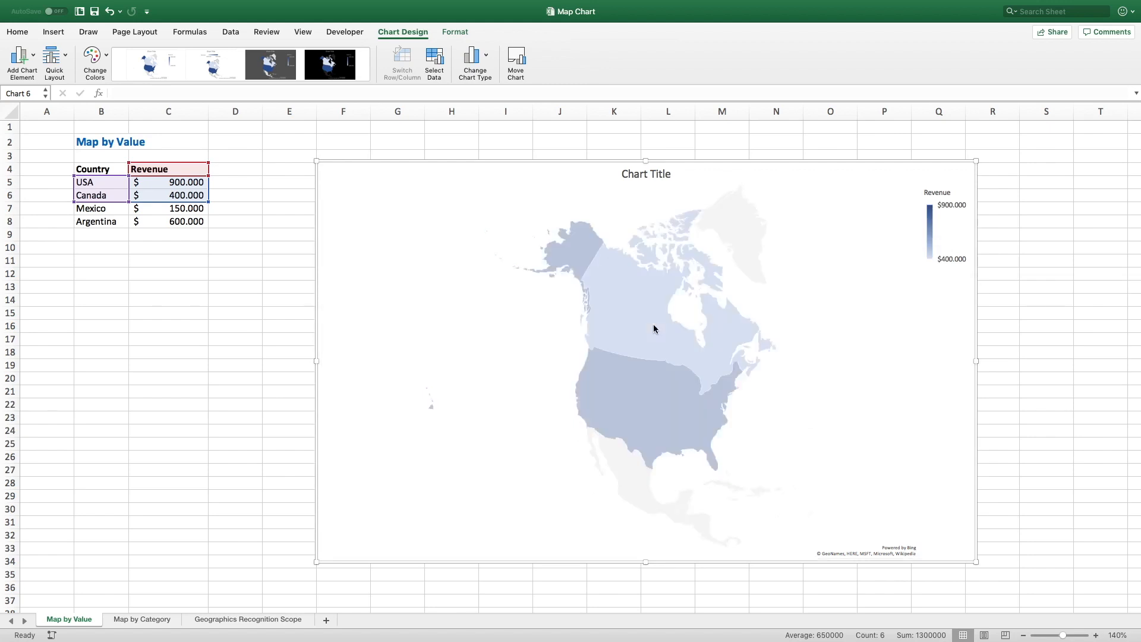
{"action": "left_click", "coordinate": [643, 425]}
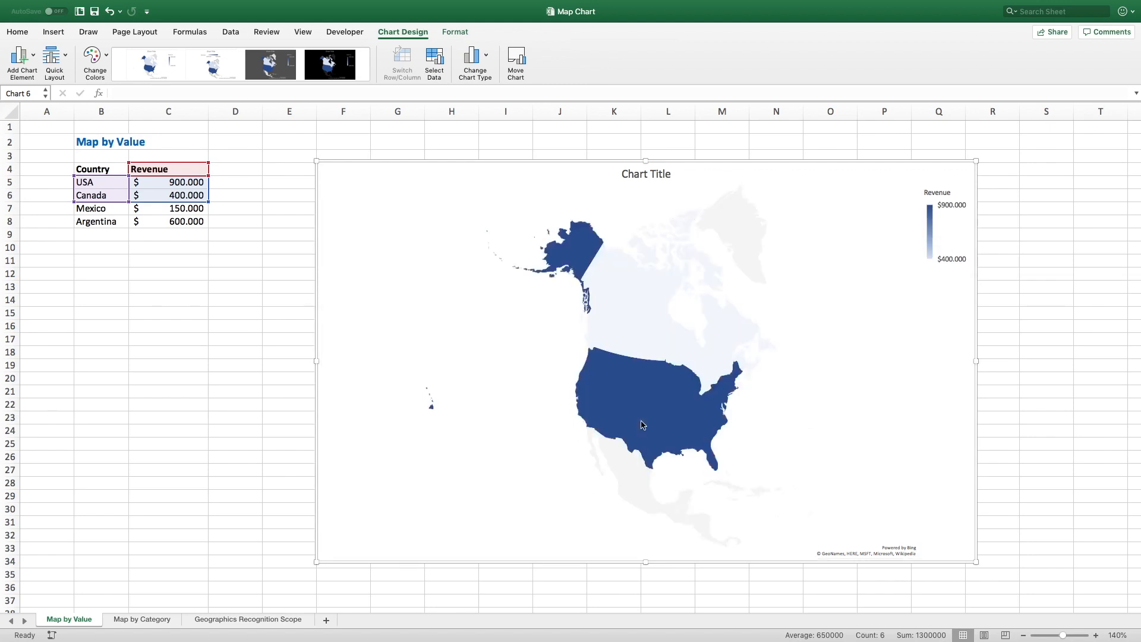
{"action": "left_click", "coordinate": [503, 135]}
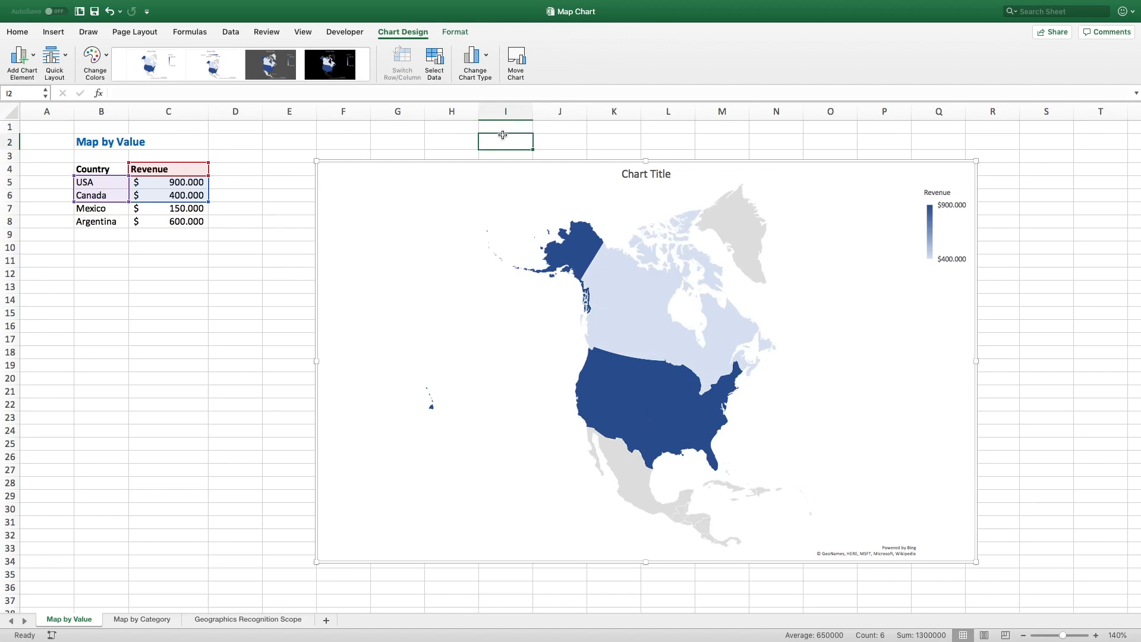
{"action": "left_click", "coordinate": [502, 135]}
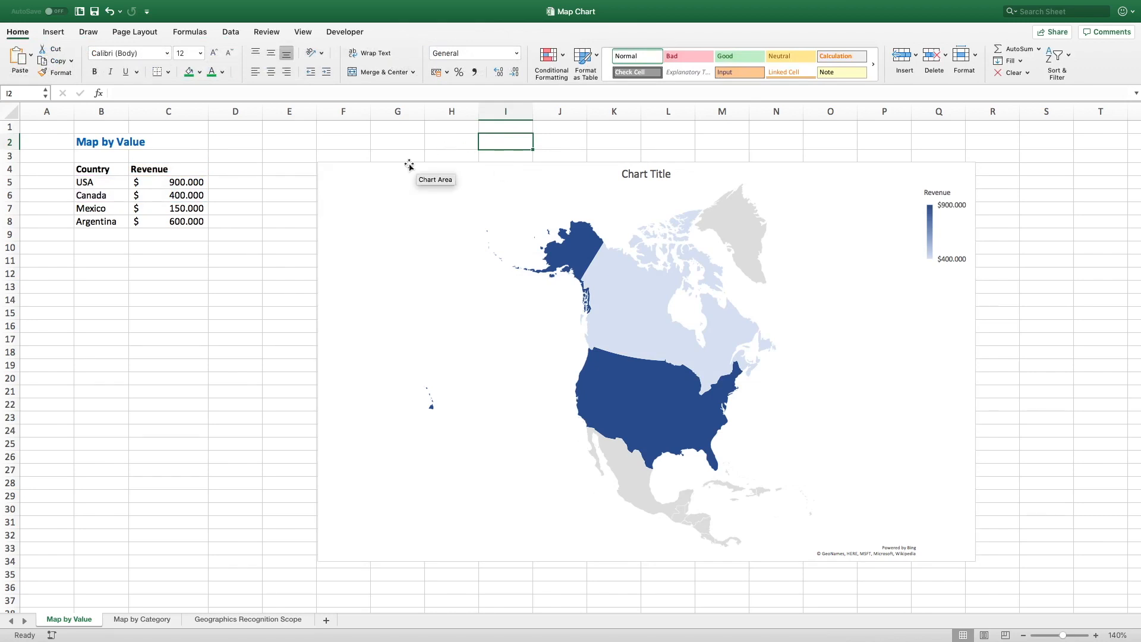
Step: Extend the map chart's data range to B4:C8 to include Mexico and Argentina
{"action": "left_click", "coordinate": [470, 209]}
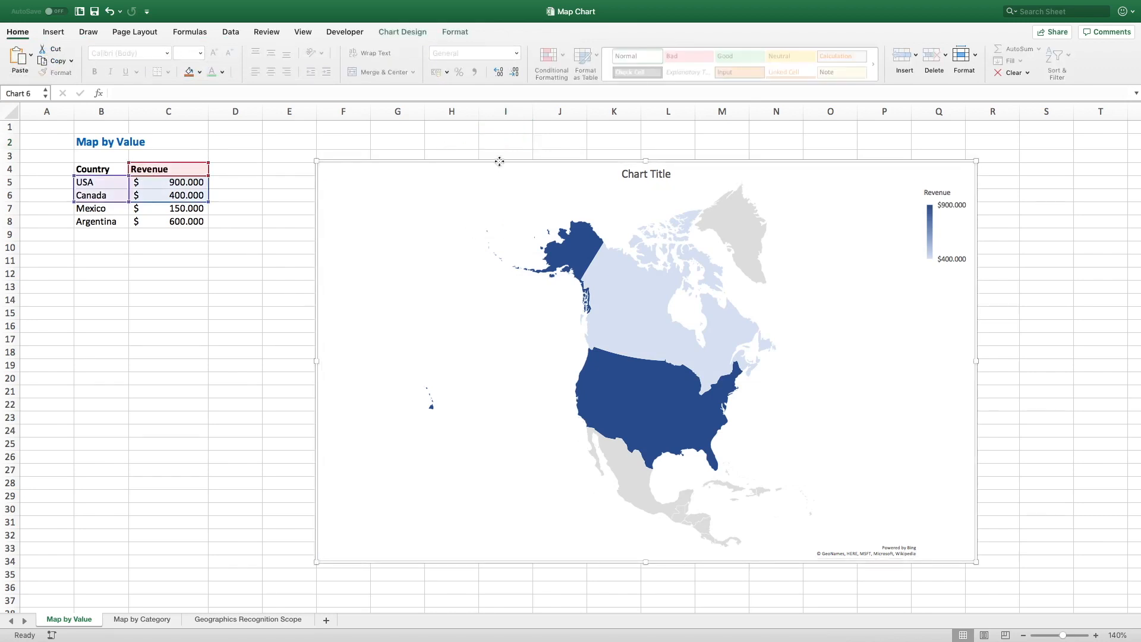
{"action": "left_click", "coordinate": [391, 33]}
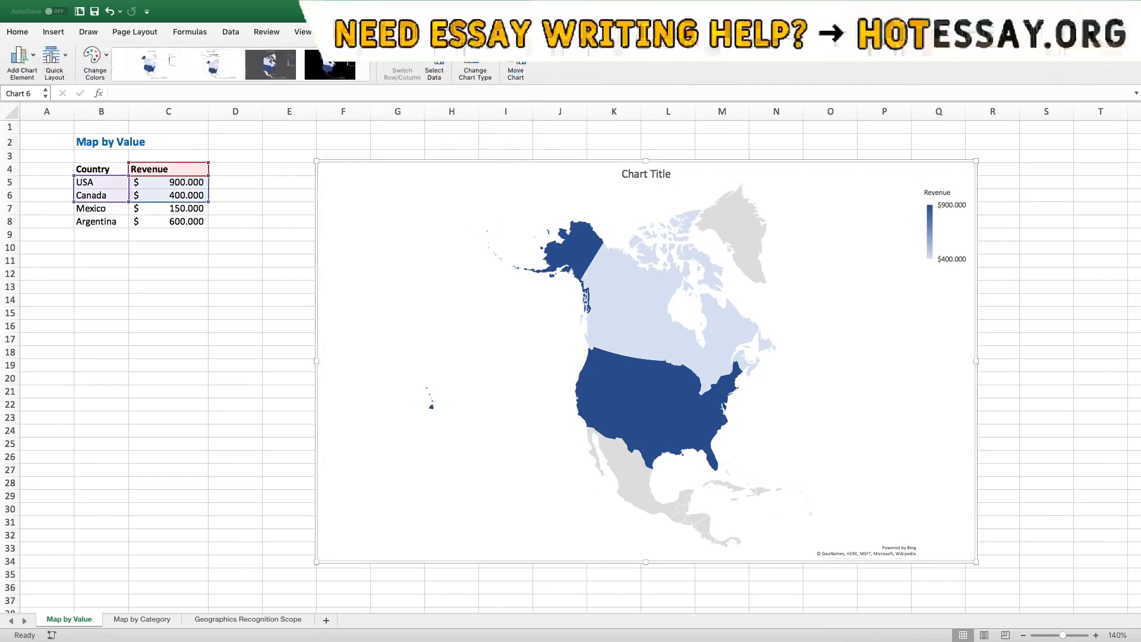
{"action": "left_click", "coordinate": [437, 72]}
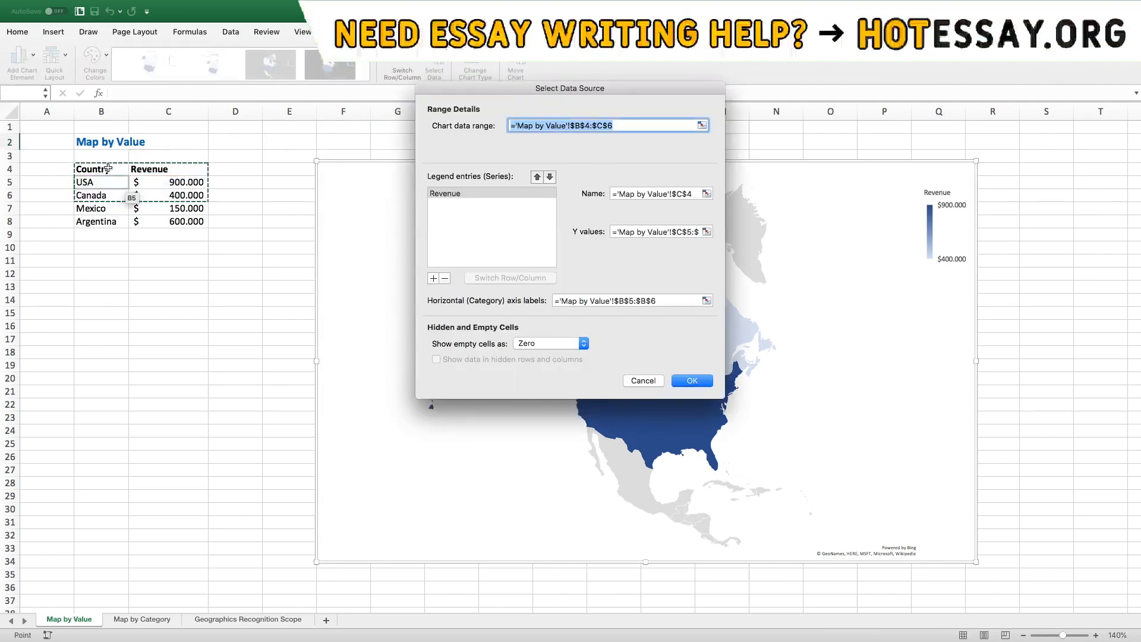
{"action": "left_click_drag", "start_coordinate": [109, 167], "coordinate": [171, 223]}
{"action": "key", "text": "Return"}
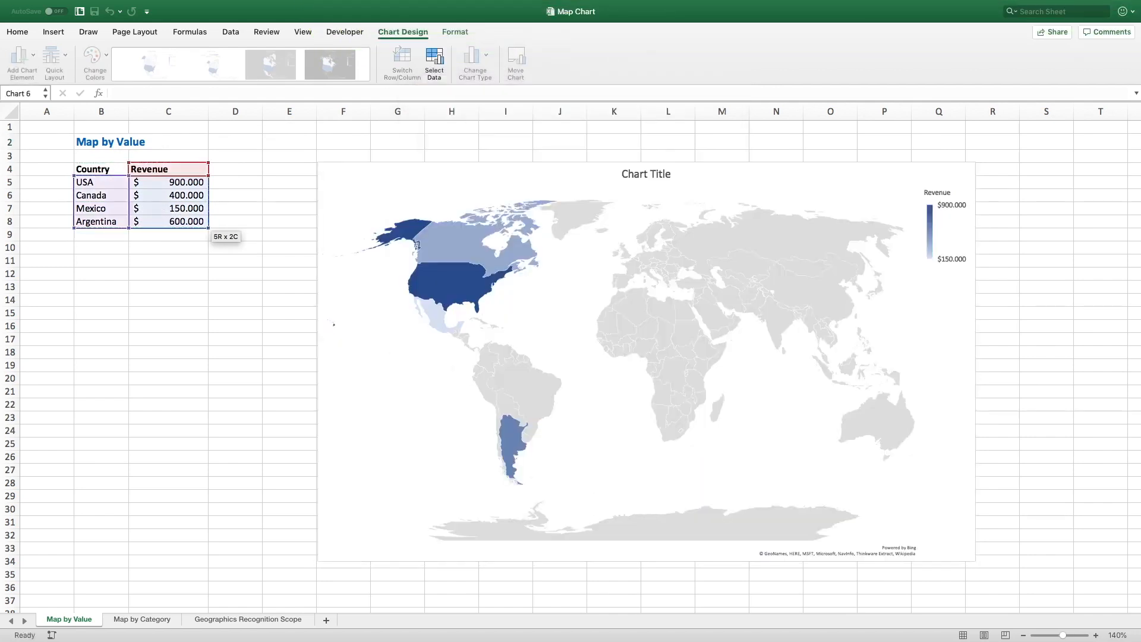
{"action": "mouse_move", "coordinate": [475, 257]}
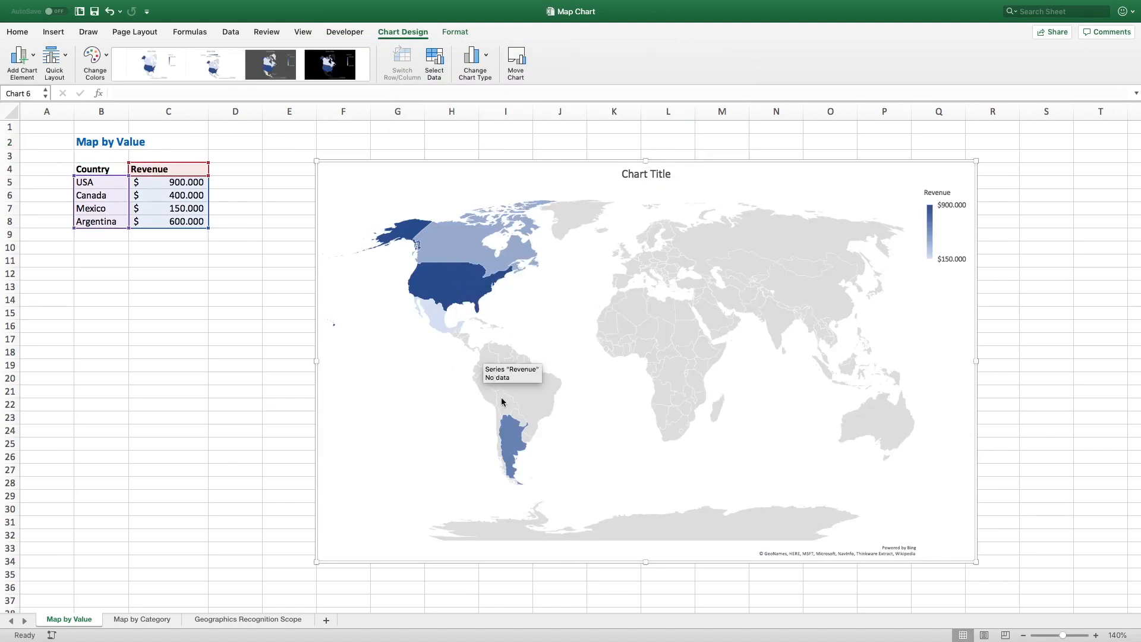
{"action": "mouse_move", "coordinate": [507, 439]}
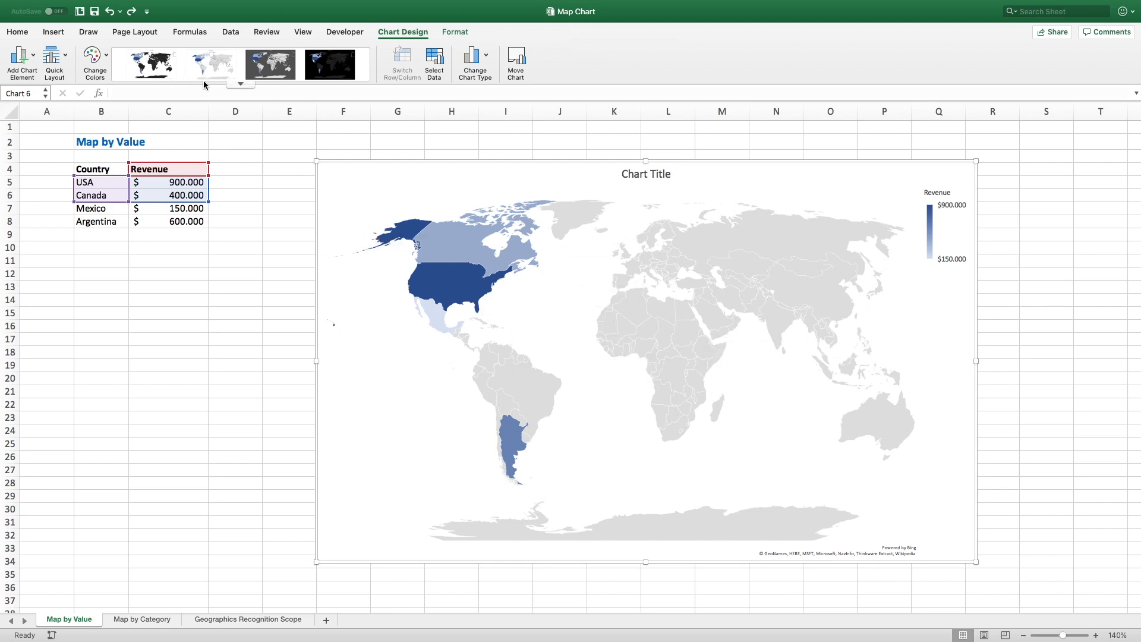
Step: Apply the black-background chart style to the map chart
{"action": "left_click", "coordinate": [239, 85]}
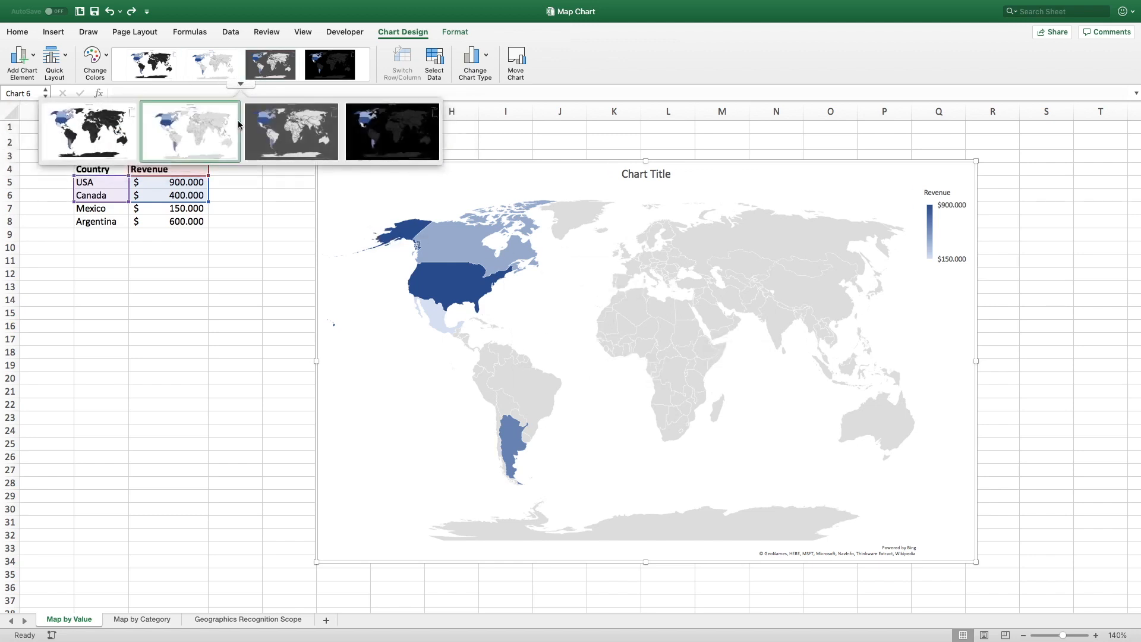
{"action": "left_click", "coordinate": [387, 135]}
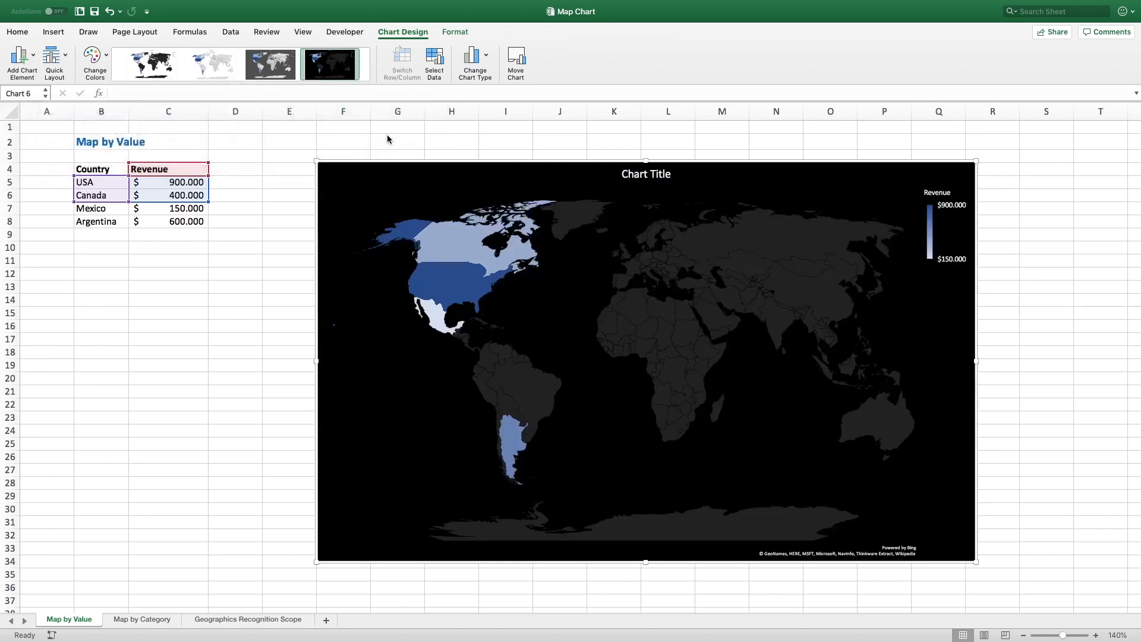
{"action": "mouse_move", "coordinate": [521, 244]}
{"action": "mouse_move", "coordinate": [449, 271]}
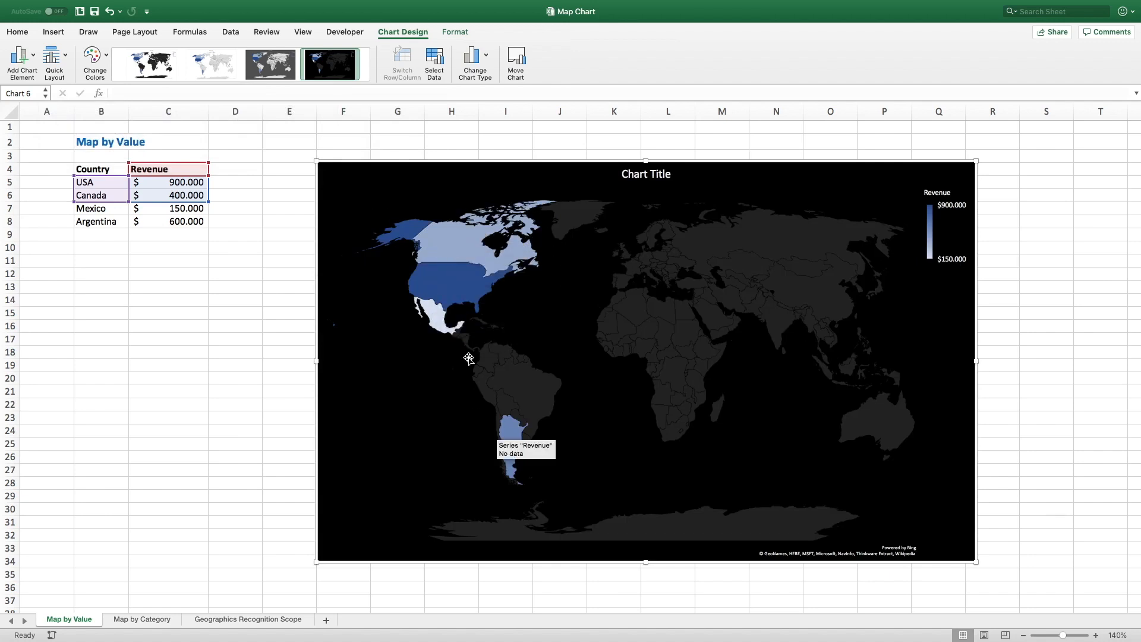
Step: Try the second colorful palette and the gold monochromatic palette on the map chart
{"action": "left_click", "coordinate": [106, 57]}
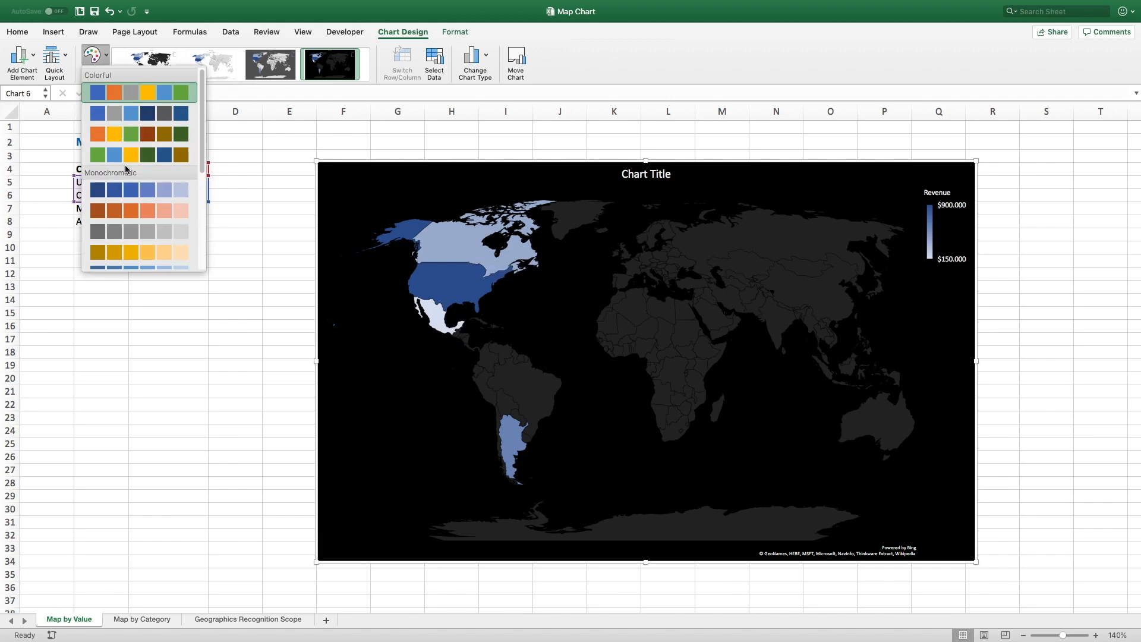
{"action": "scroll", "coordinate": [125, 170], "scroll_direction": "down", "scroll_amount": 3}
{"action": "scroll", "coordinate": [125, 170], "scroll_direction": "up", "scroll_amount": 3}
{"action": "left_click", "coordinate": [138, 117]}
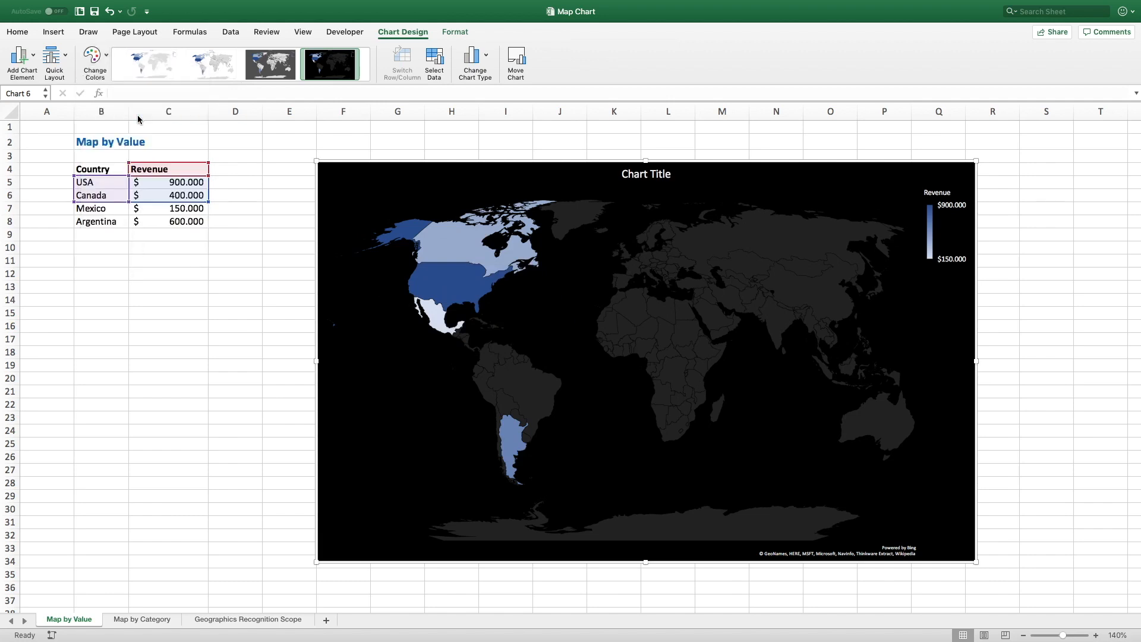
{"action": "left_click", "coordinate": [93, 57]}
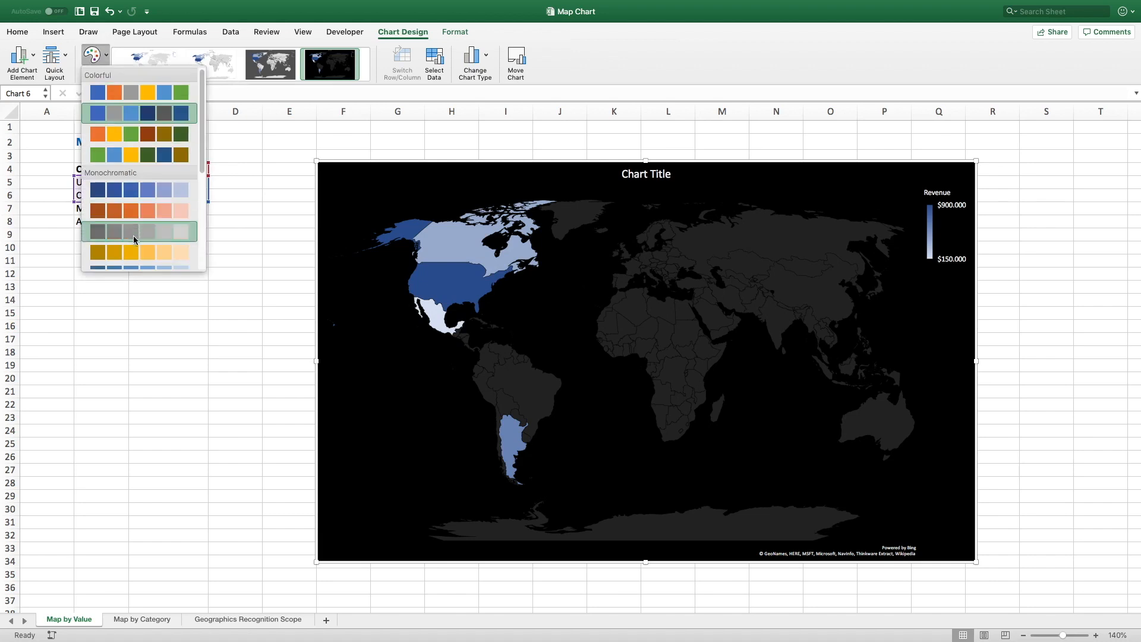
{"action": "left_click", "coordinate": [131, 250]}
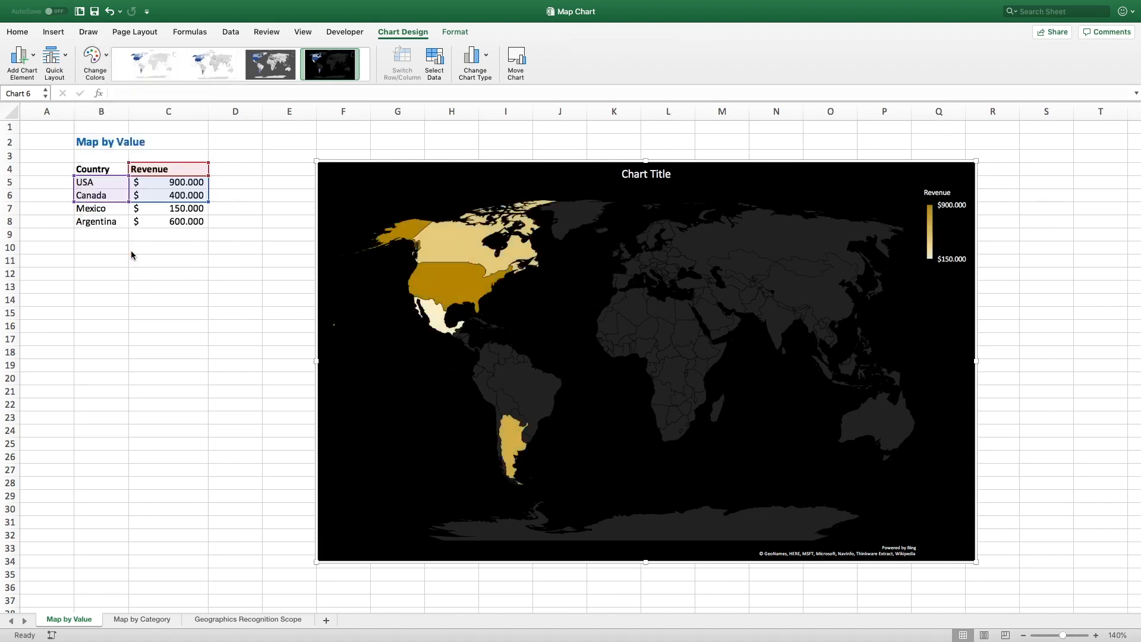
Step: Recolor the map chart with the dark-to-light green monochromatic palette
{"action": "left_click", "coordinate": [98, 56]}
{"action": "scroll", "coordinate": [142, 226], "scroll_direction": "down", "scroll_amount": 3}
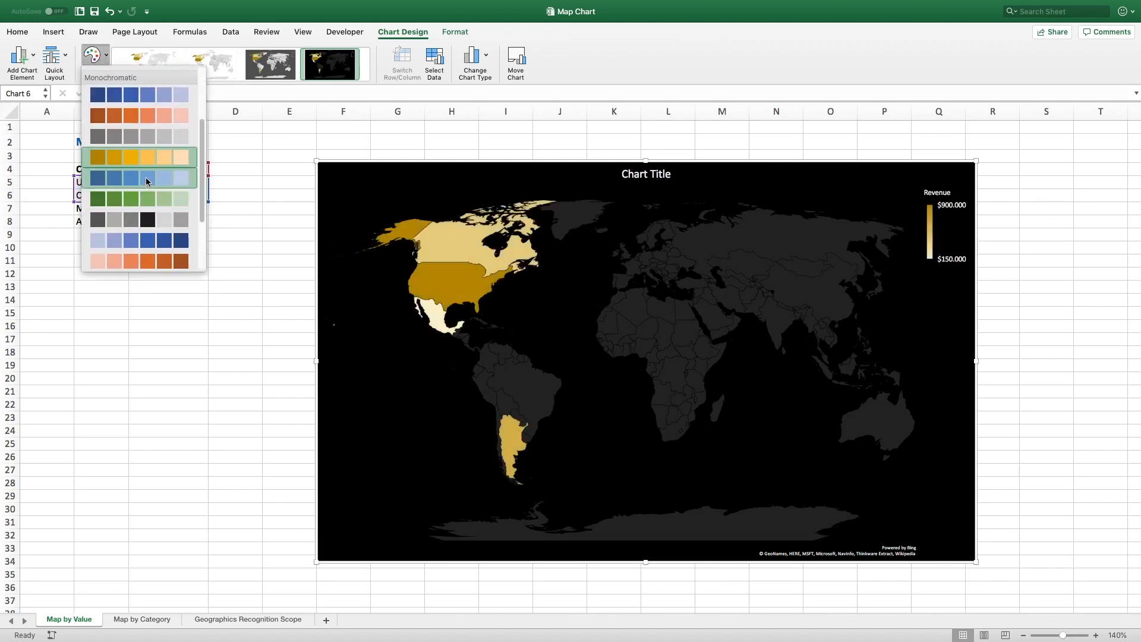
{"action": "left_click", "coordinate": [142, 205]}
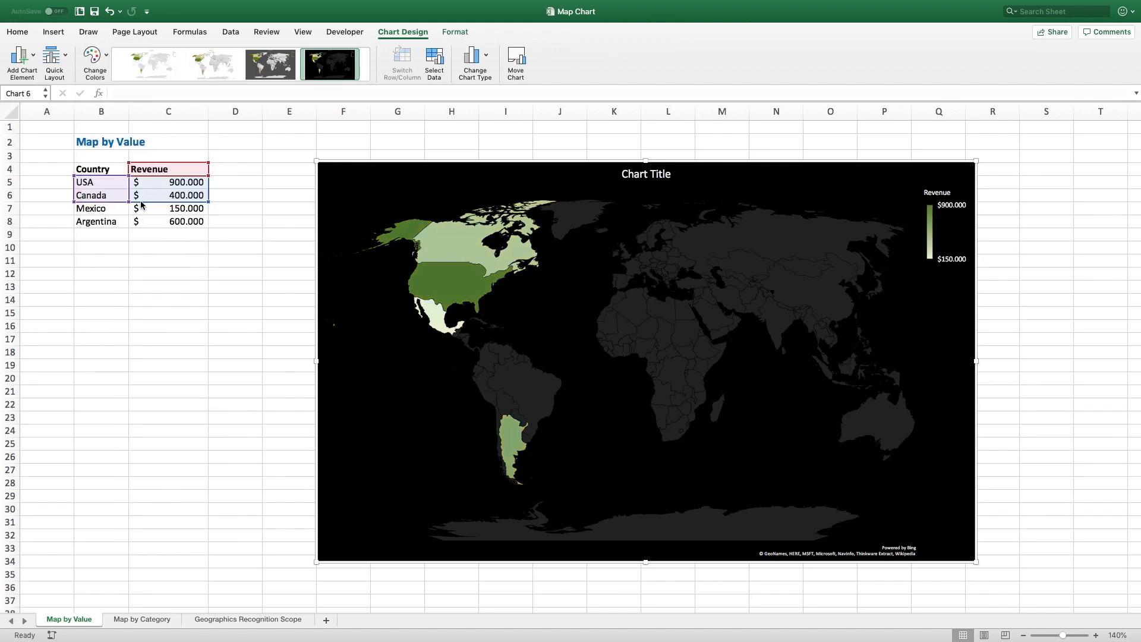
Step: Open the Format Data Series options for the map's Revenue series
{"action": "left_click", "coordinate": [473, 237]}
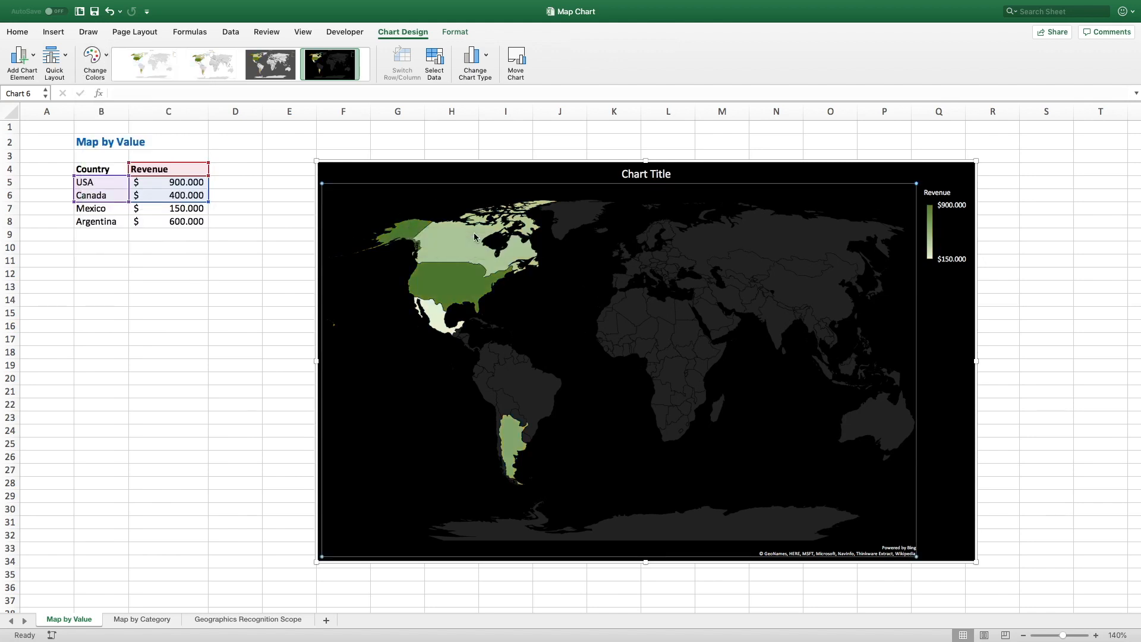
{"action": "right_click", "coordinate": [474, 236]}
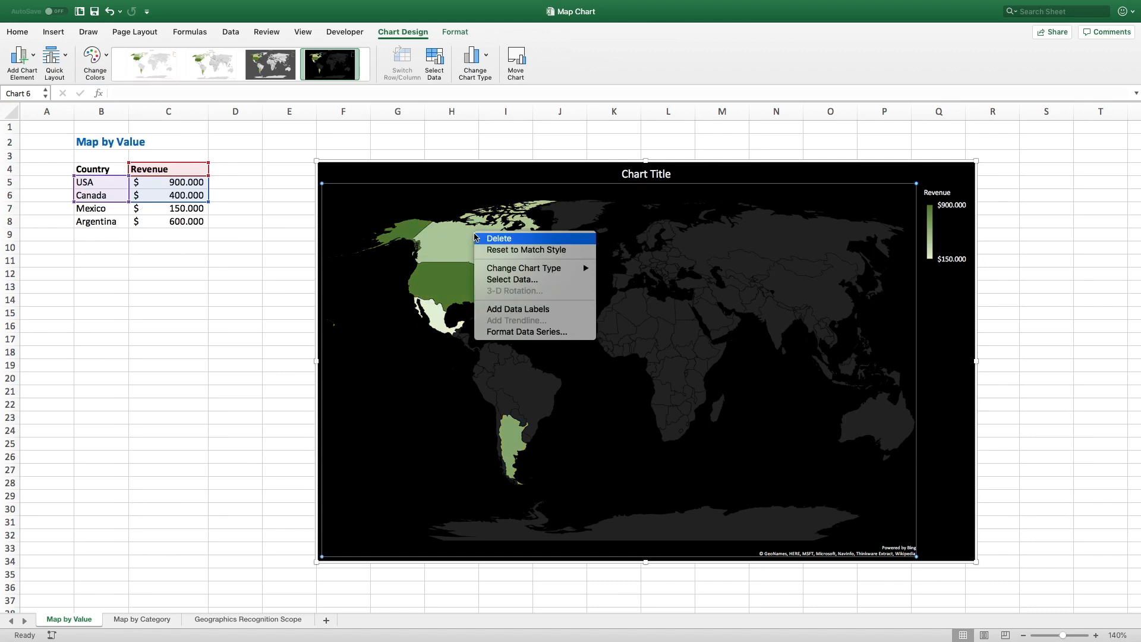
{"action": "left_click", "coordinate": [506, 332]}
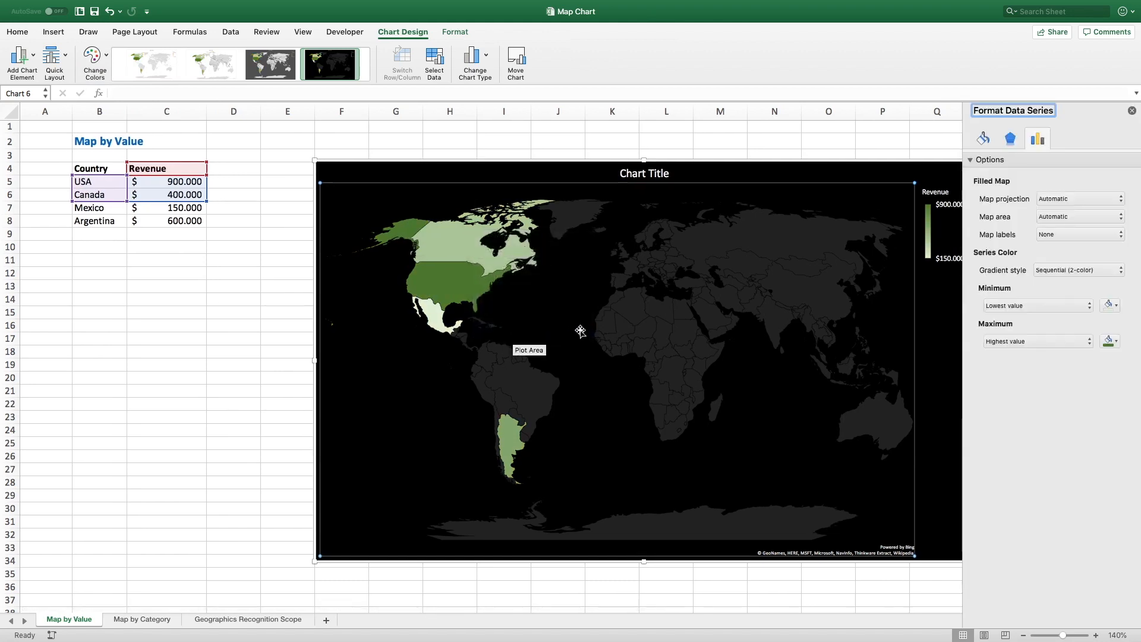
{"action": "scroll", "coordinate": [580, 331], "scroll_direction": "right", "scroll_amount": 2}
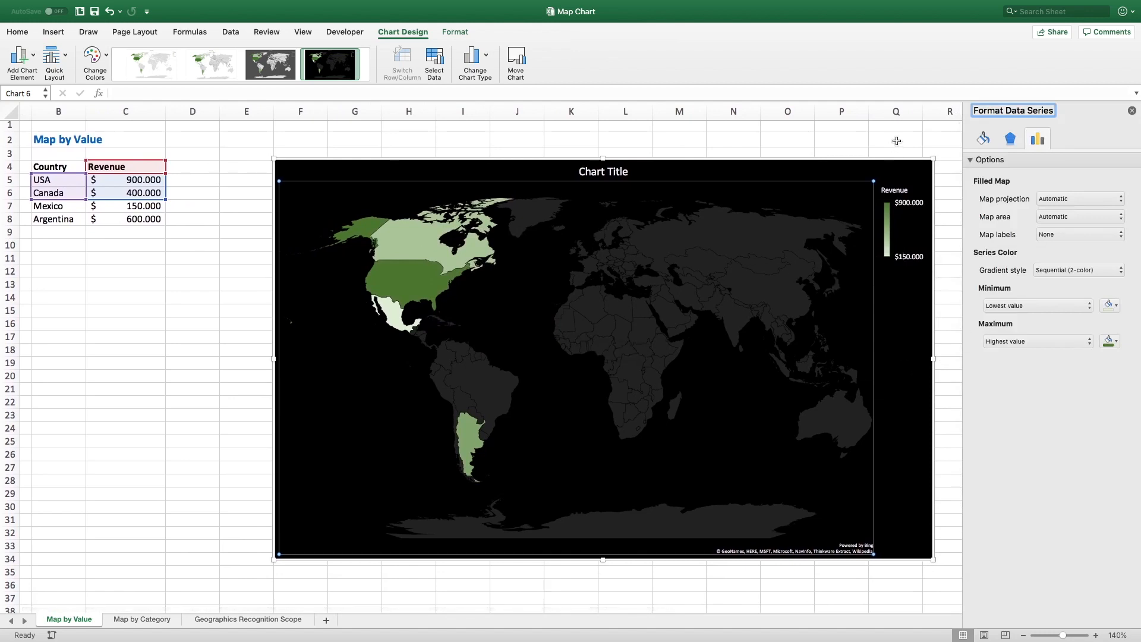
Step: Try solid black and yellow fills for the map series' countries without data and return the fill to Automatic
{"action": "left_click", "coordinate": [984, 138]}
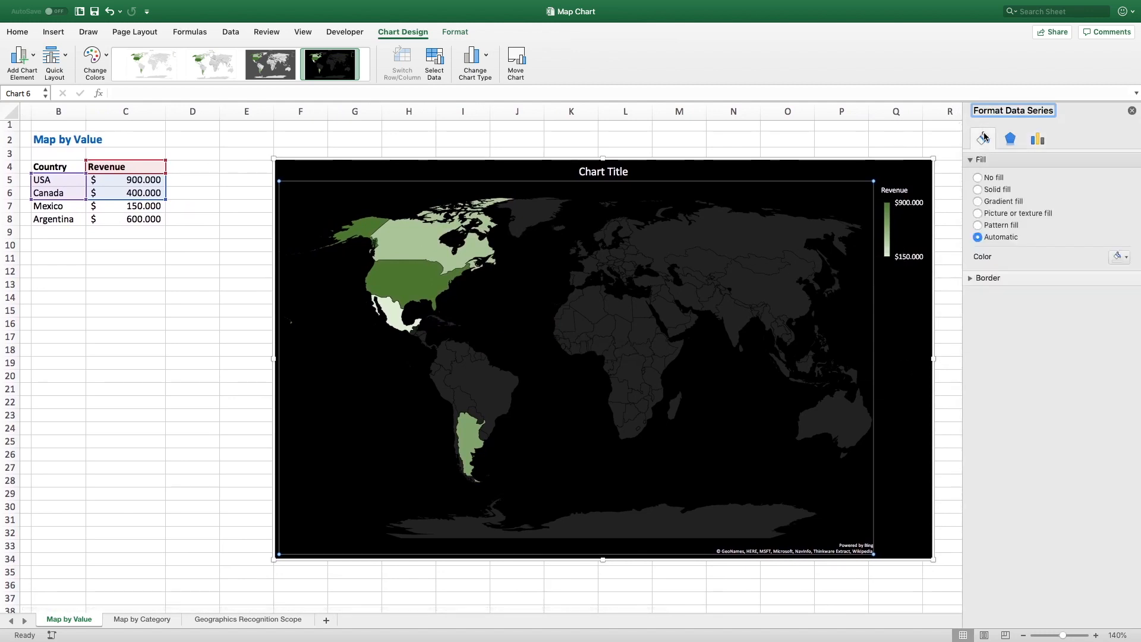
{"action": "left_click", "coordinate": [989, 189]}
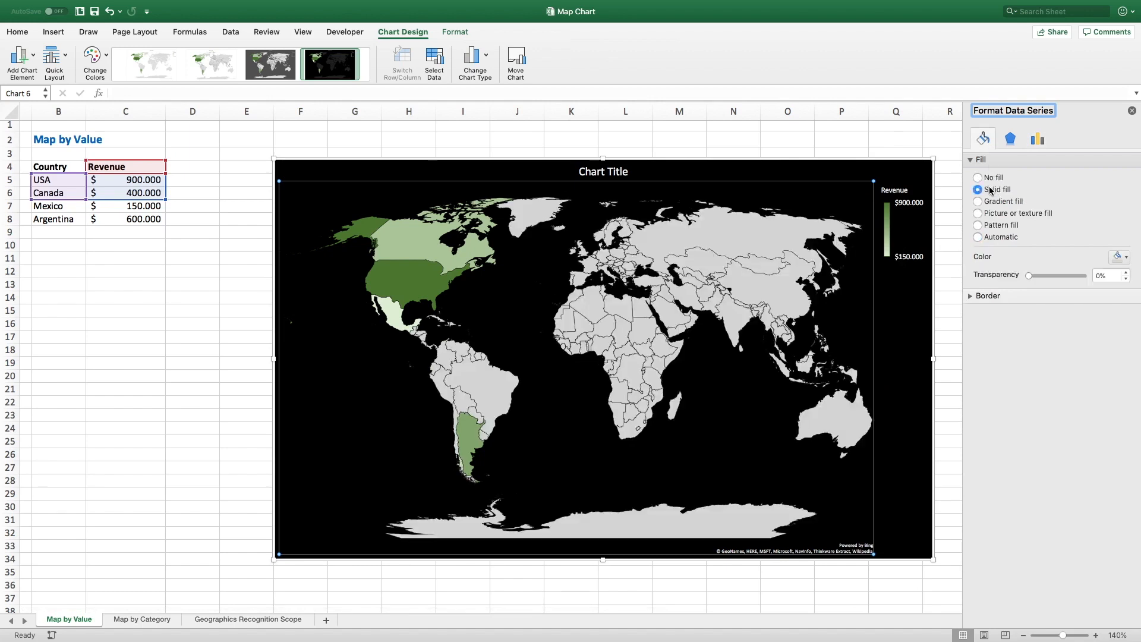
{"action": "left_click", "coordinate": [1124, 258]}
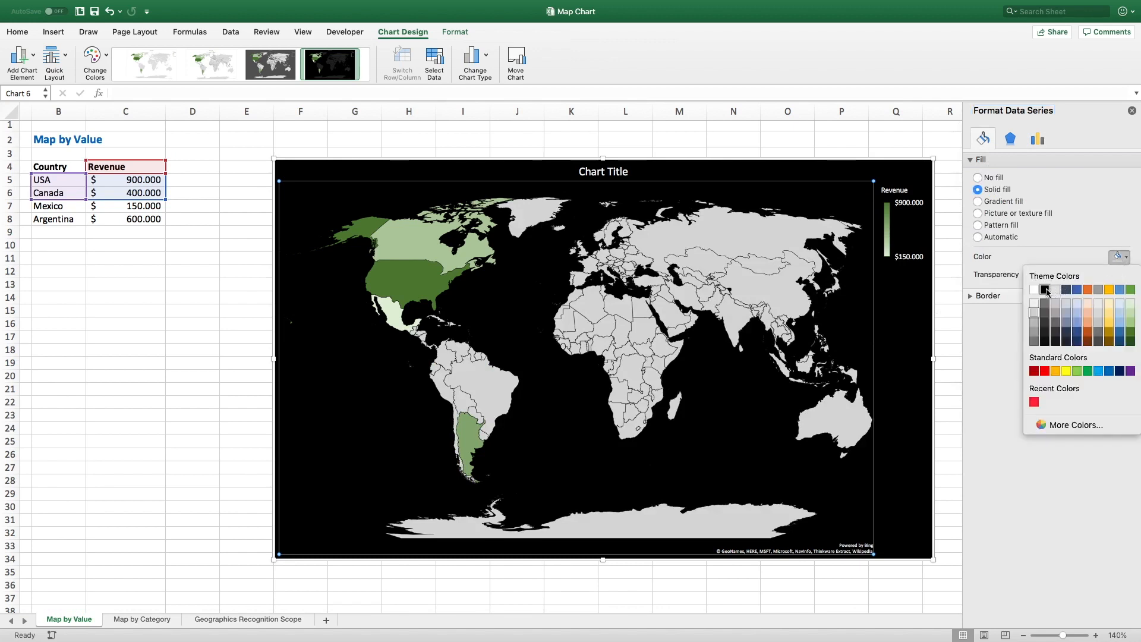
{"action": "left_click", "coordinate": [1045, 291]}
{"action": "left_click", "coordinate": [1120, 258]}
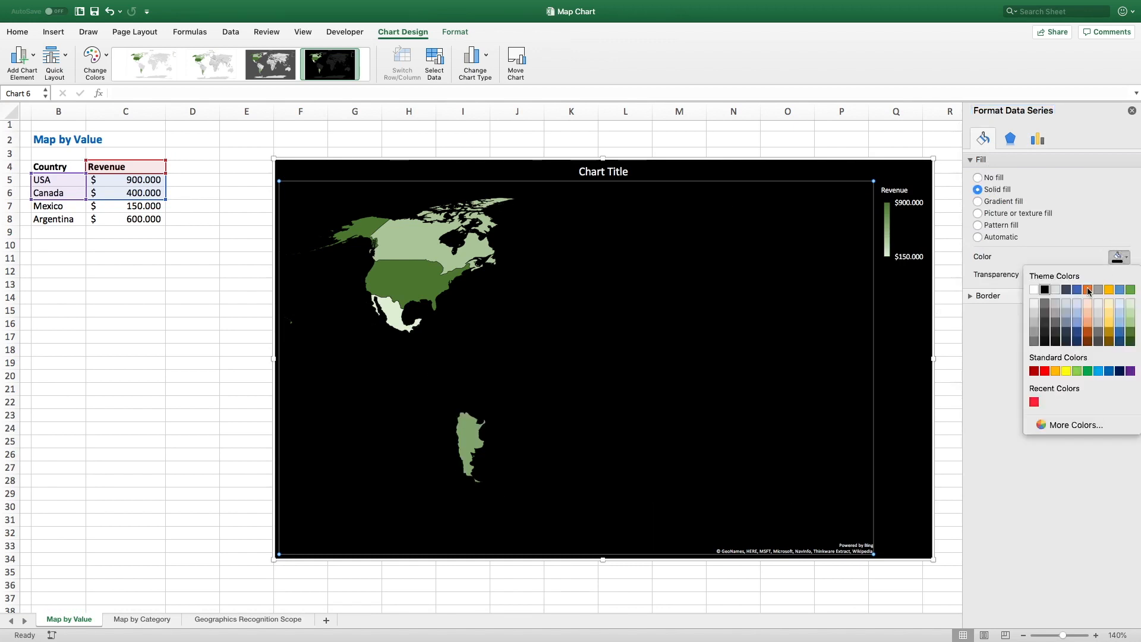
{"action": "left_click", "coordinate": [1066, 371]}
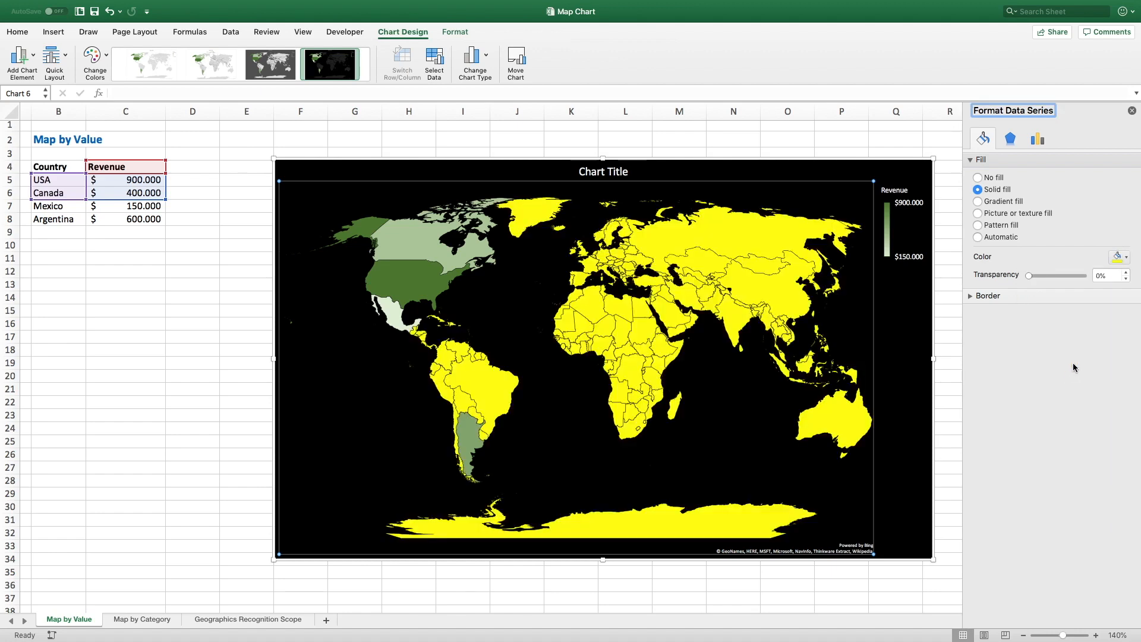
{"action": "left_click", "coordinate": [1121, 257]}
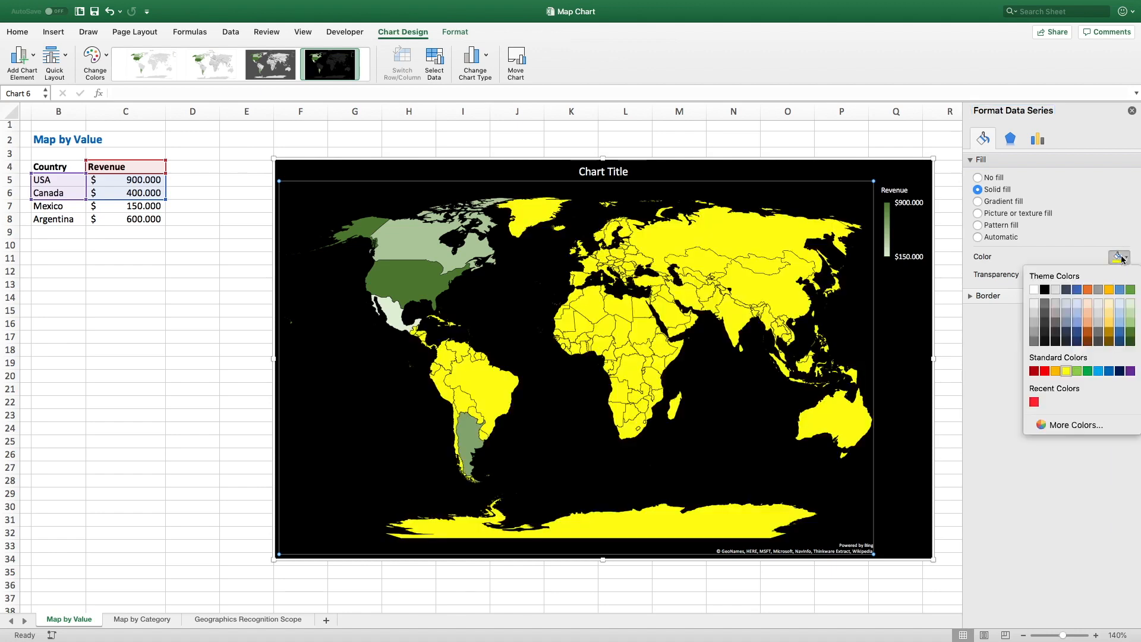
{"action": "left_click", "coordinate": [978, 237]}
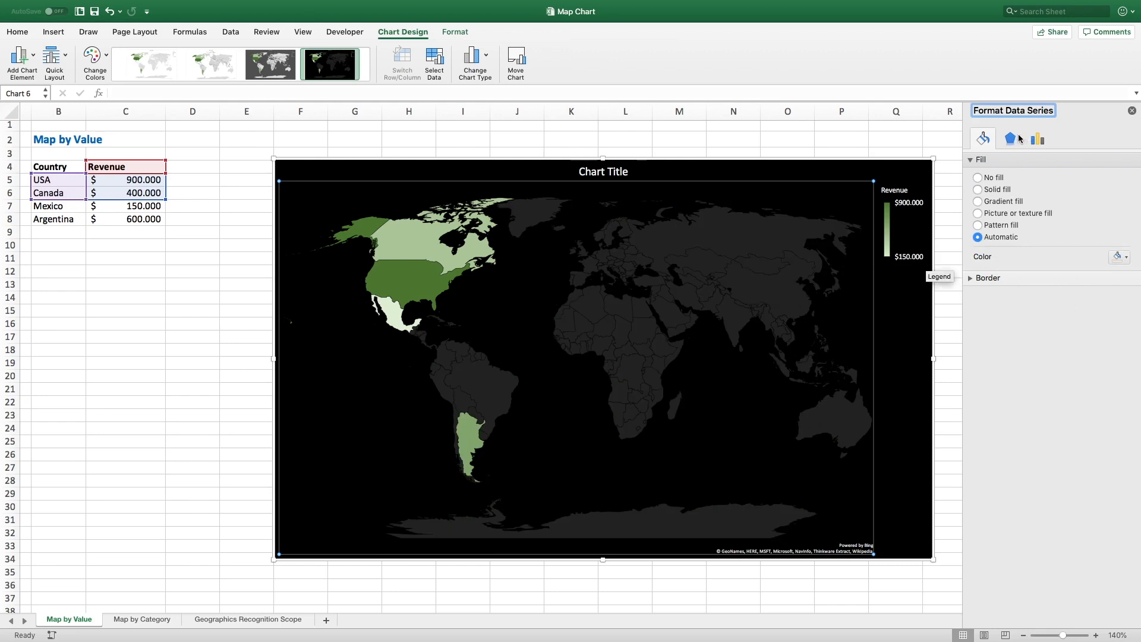
Step: Try the Mercator, Miller and Robinson map projections and return the projection to Automatic
{"action": "left_click", "coordinate": [1037, 139]}
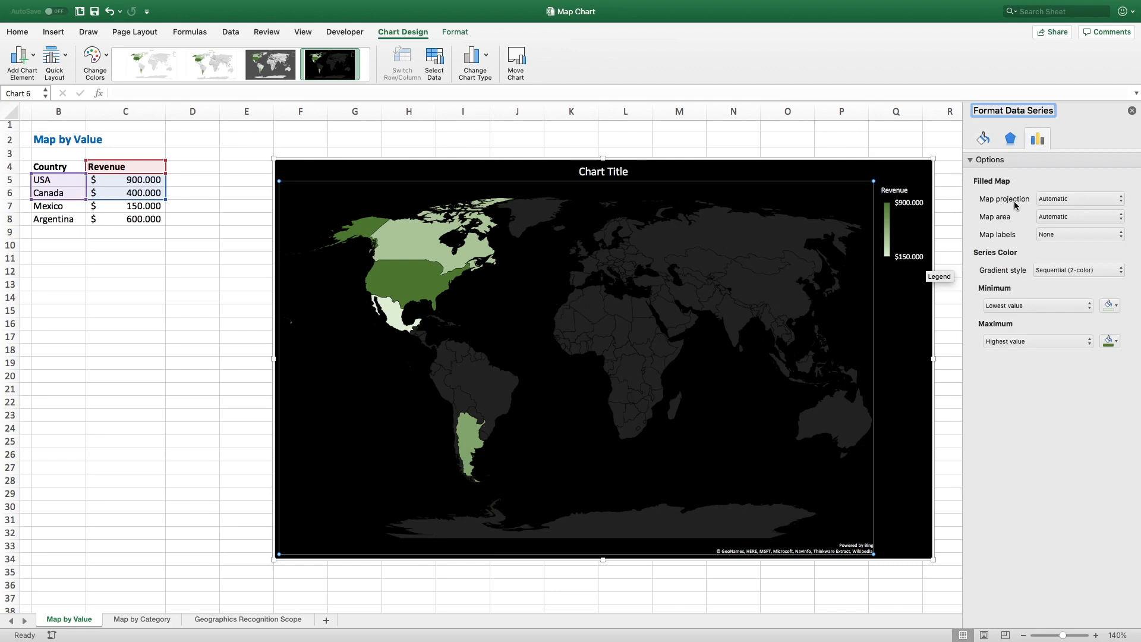
{"action": "left_click", "coordinate": [1070, 199]}
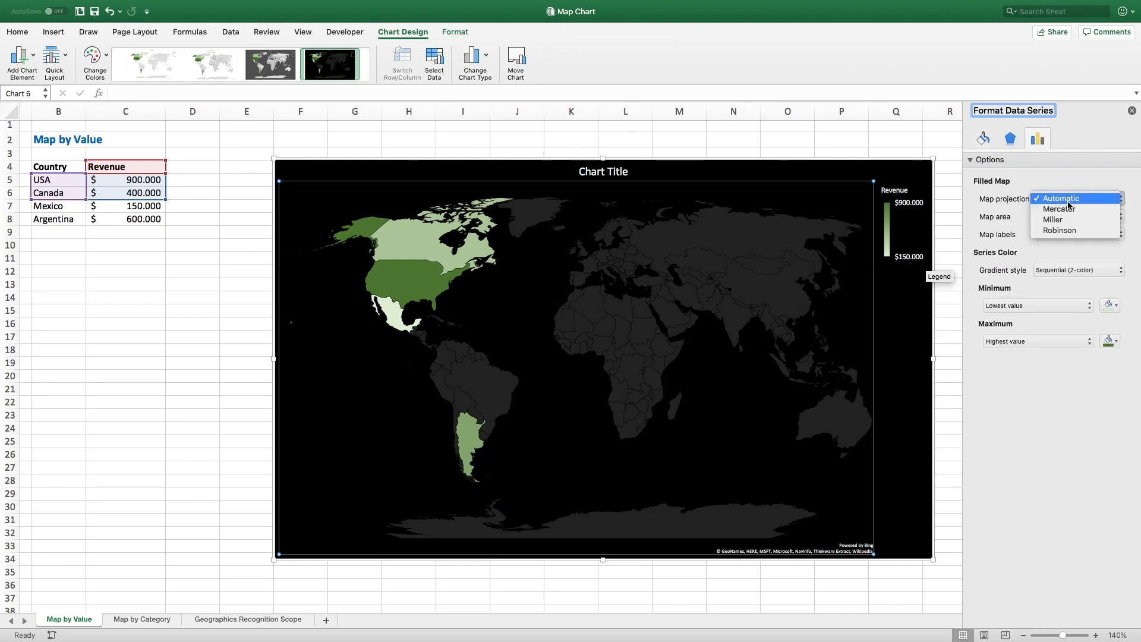
{"action": "left_click", "coordinate": [1064, 209]}
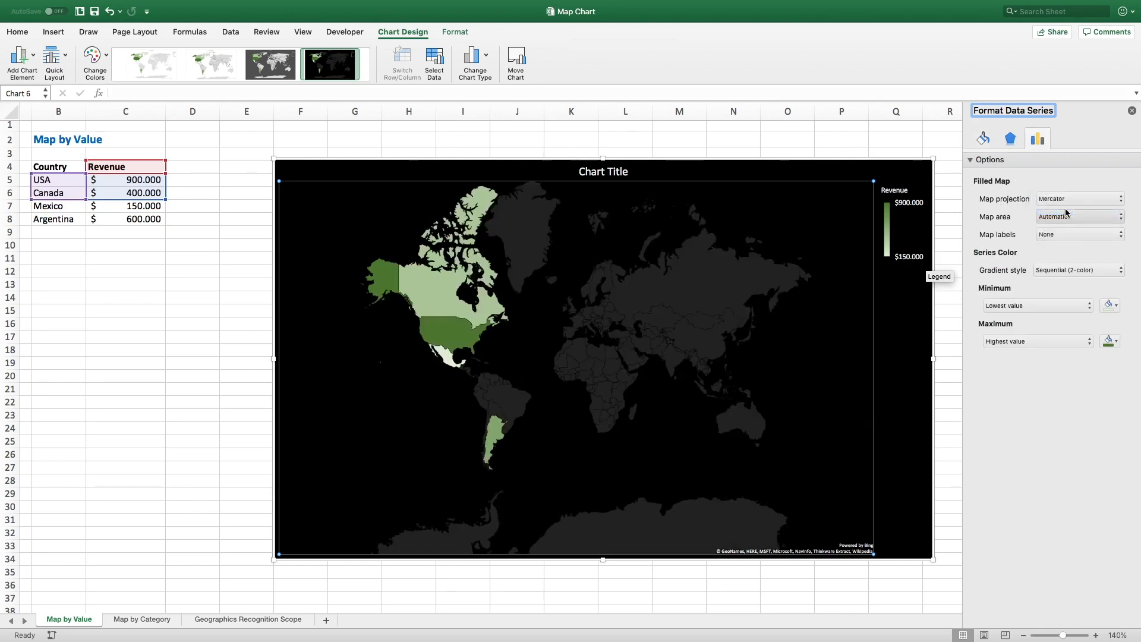
{"action": "left_click", "coordinate": [1075, 202]}
{"action": "left_click", "coordinate": [1072, 215]}
{"action": "left_click", "coordinate": [1076, 200]}
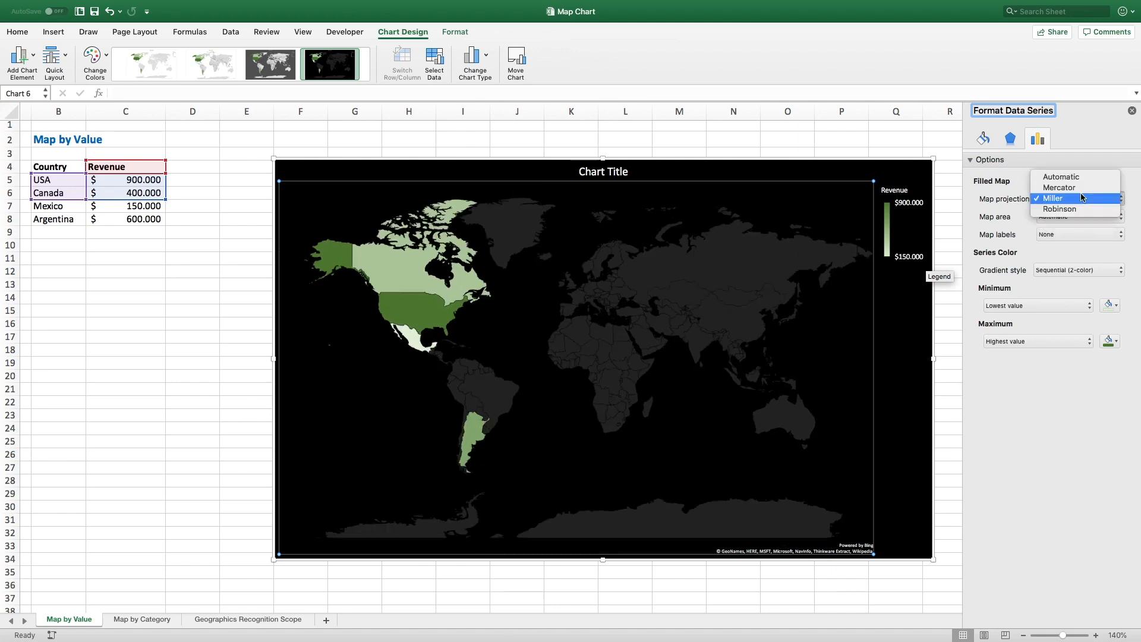
{"action": "left_click", "coordinate": [1074, 209]}
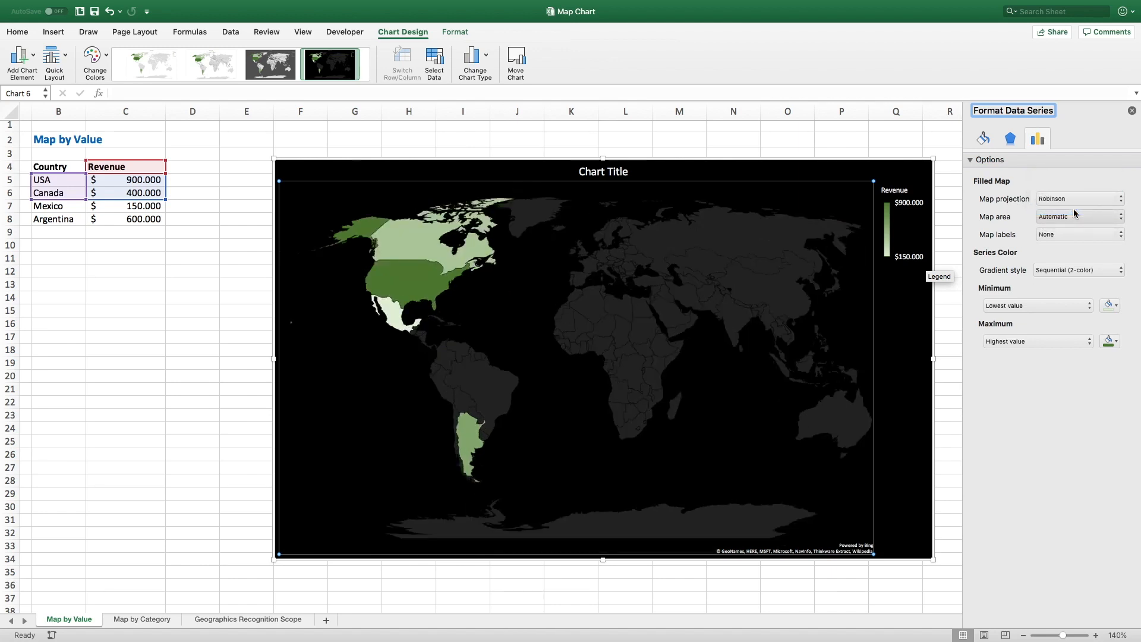
{"action": "left_click", "coordinate": [1079, 202]}
{"action": "left_click", "coordinate": [1072, 171]}
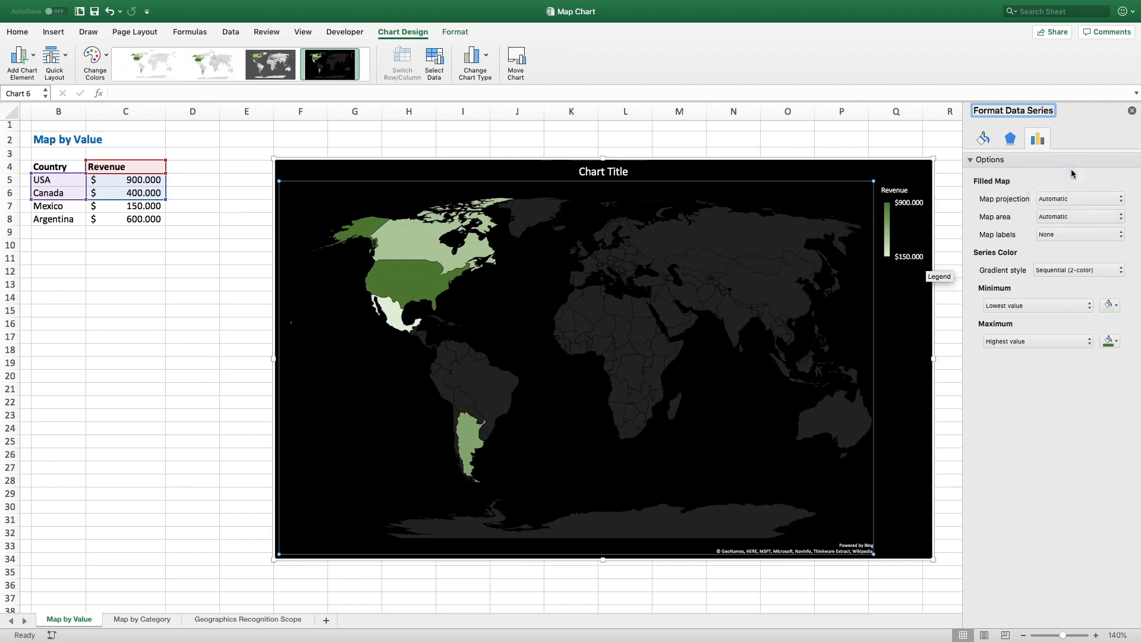
Step: Try the map area options Only regions with data and World, and return the map area to Automatic
{"action": "left_click", "coordinate": [1065, 216]}
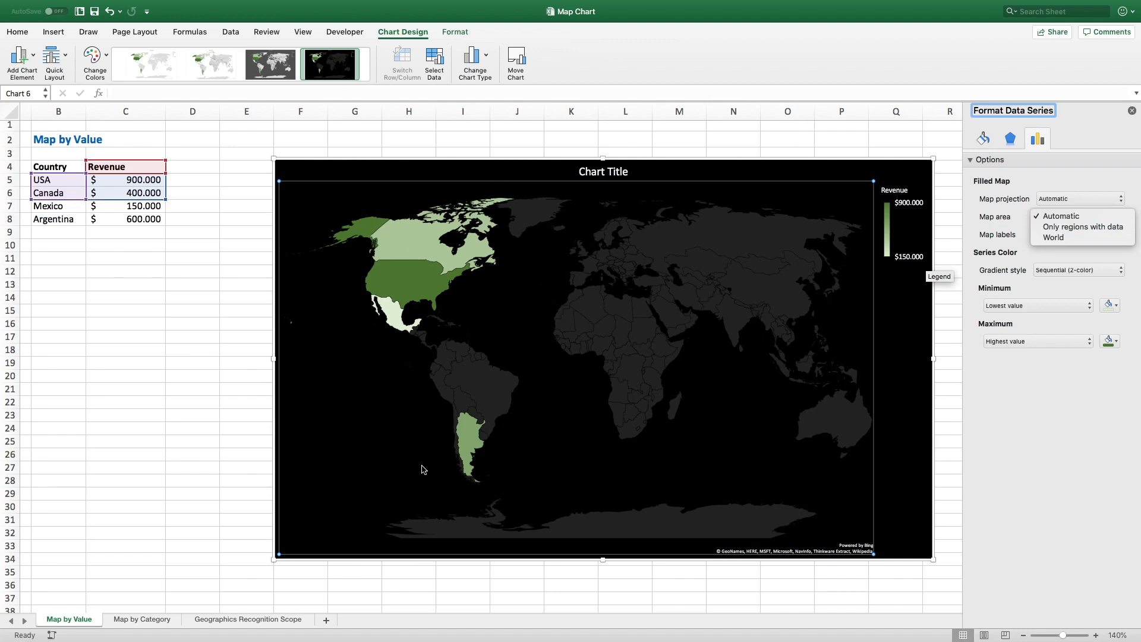
{"action": "left_click", "coordinate": [1060, 229]}
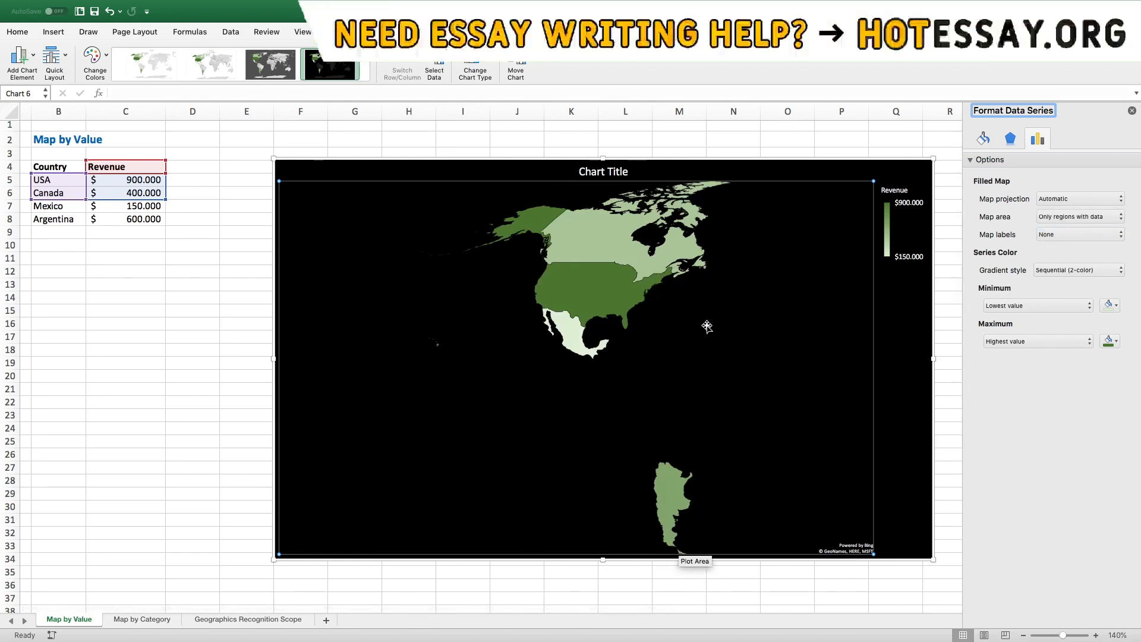
{"action": "left_click", "coordinate": [1095, 218]}
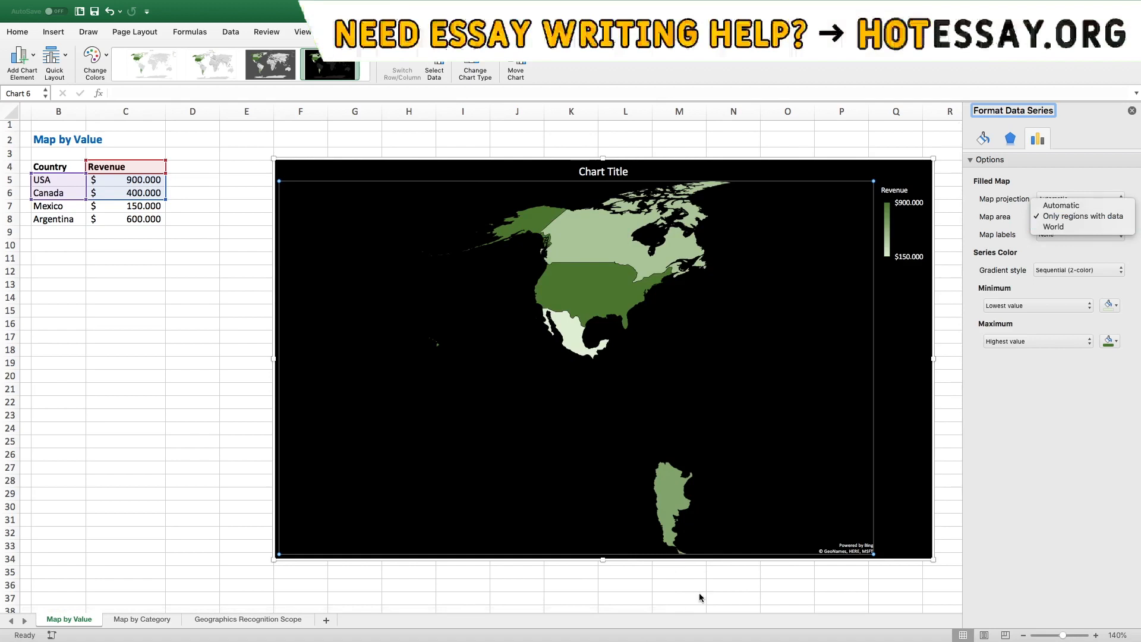
{"action": "left_click", "coordinate": [1075, 227]}
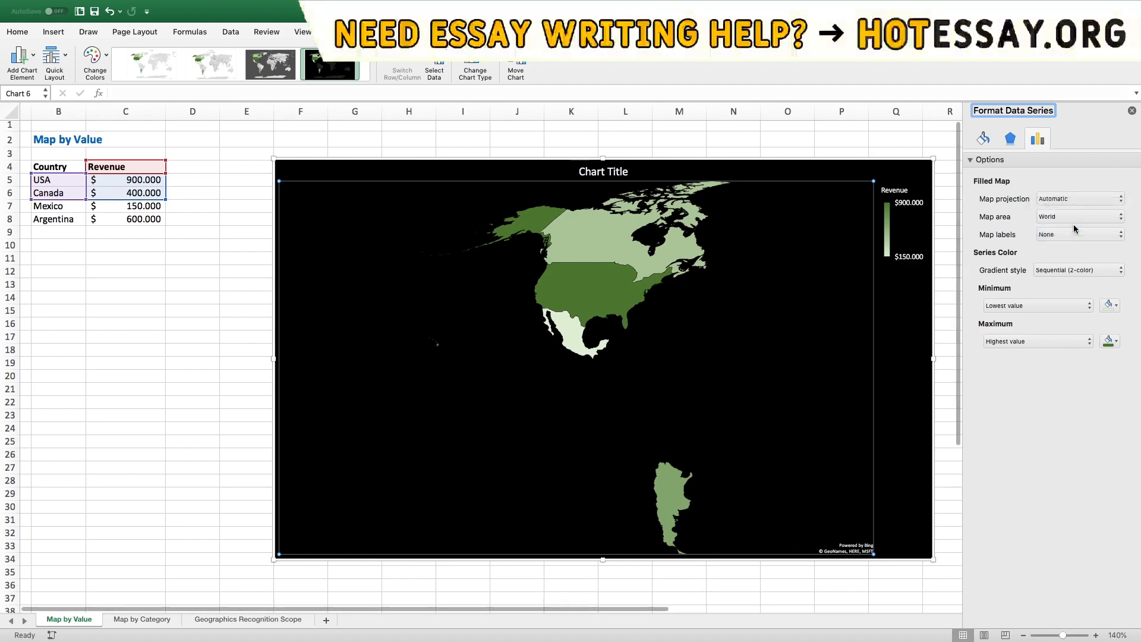
{"action": "left_click", "coordinate": [1077, 216]}
{"action": "left_click", "coordinate": [1078, 195]}
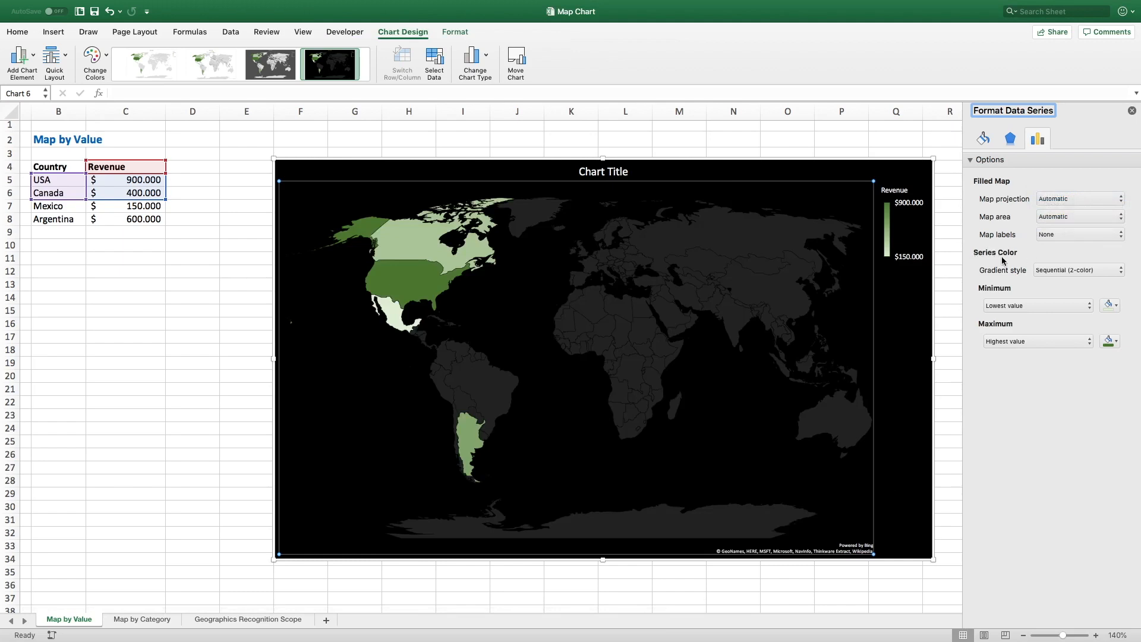
Step: Try the Diverging (3-color) gradient style on the Revenue series and return it to Sequential (2-color)
{"action": "left_click", "coordinate": [1047, 271]}
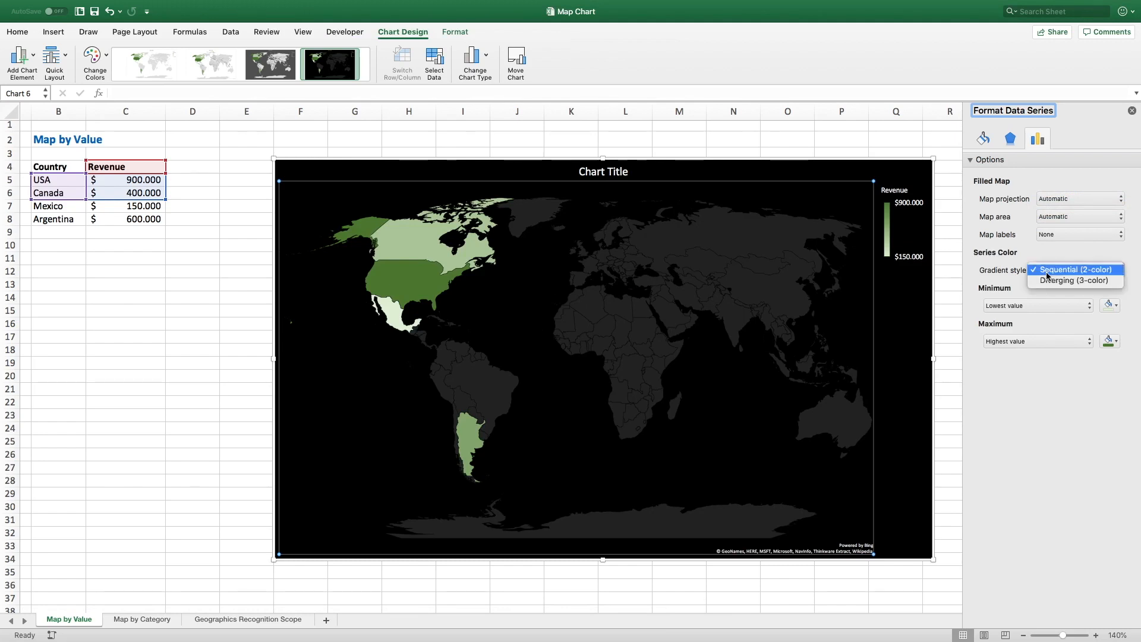
{"action": "left_click", "coordinate": [1062, 281]}
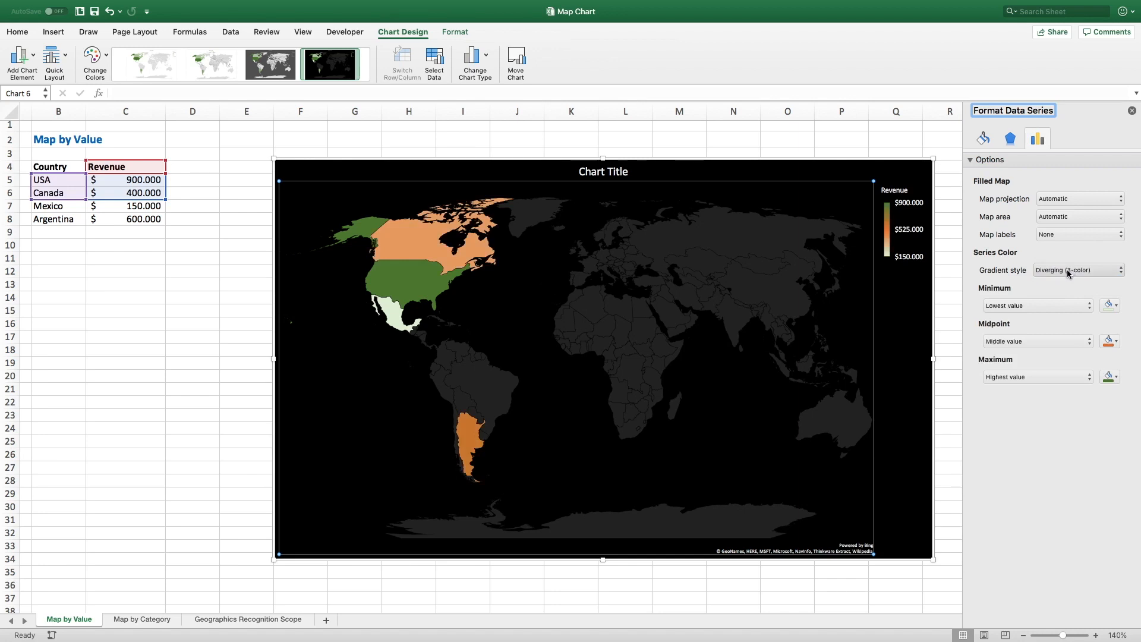
{"action": "mouse_move", "coordinate": [887, 232]}
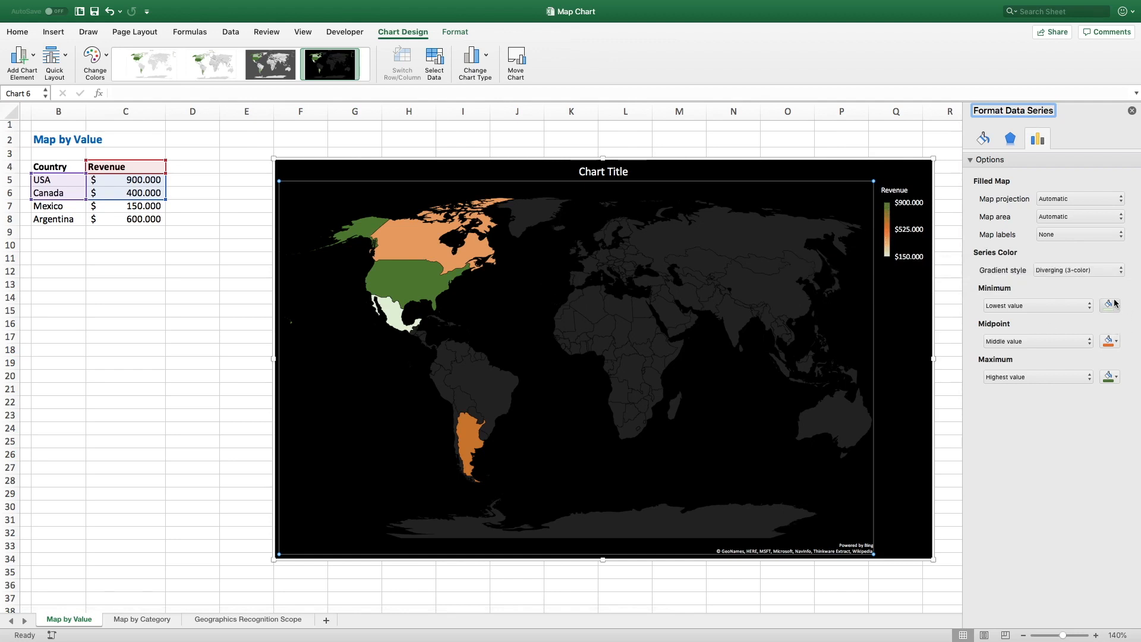
{"action": "left_click", "coordinate": [1093, 270]}
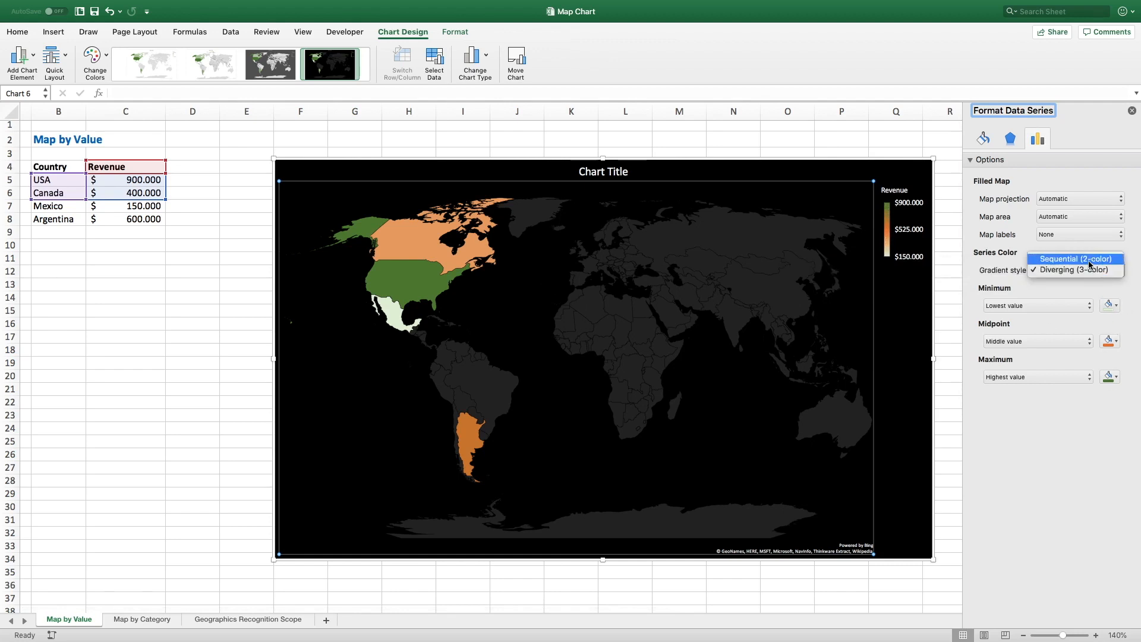
{"action": "left_click", "coordinate": [1089, 260]}
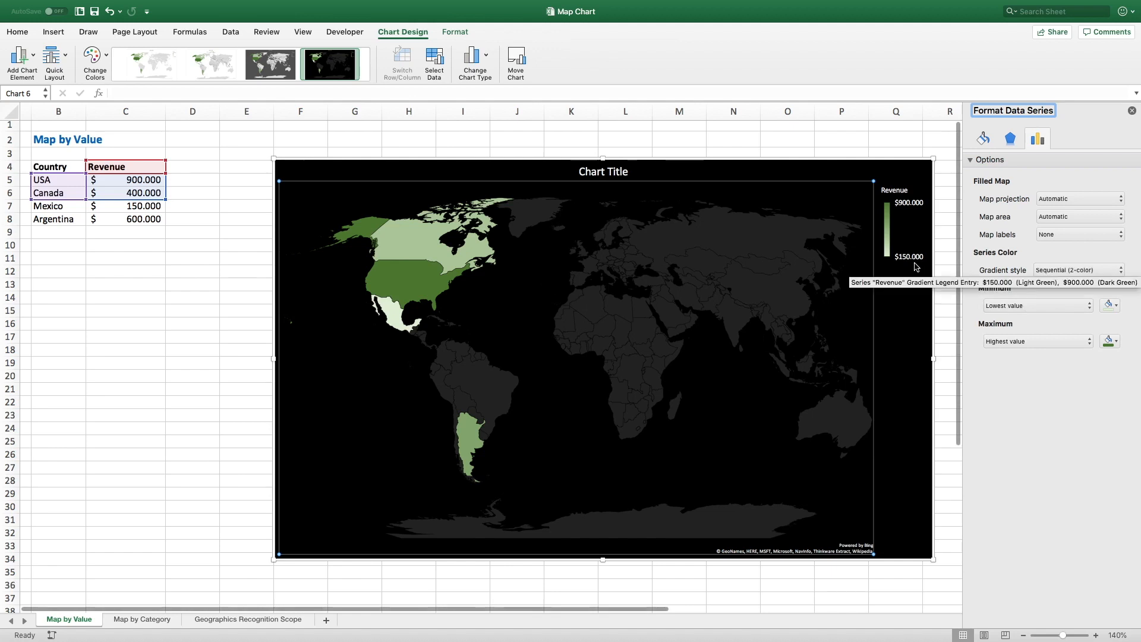
Step: Try a fixed number of 400000 as the color gradient's minimum and return the minimum to Lowest value
{"action": "left_click", "coordinate": [1007, 305]}
{"action": "left_click", "coordinate": [1005, 315]}
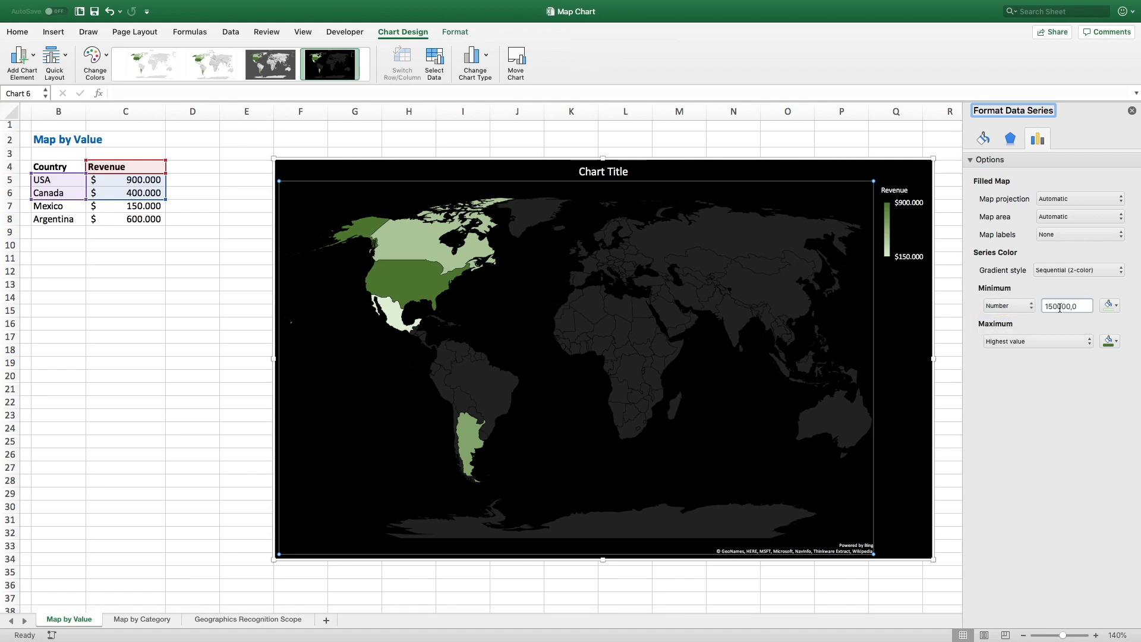
{"action": "left_click_drag", "start_coordinate": [1058, 306], "coordinate": [1045, 306]}
{"action": "type", "text": "40"}
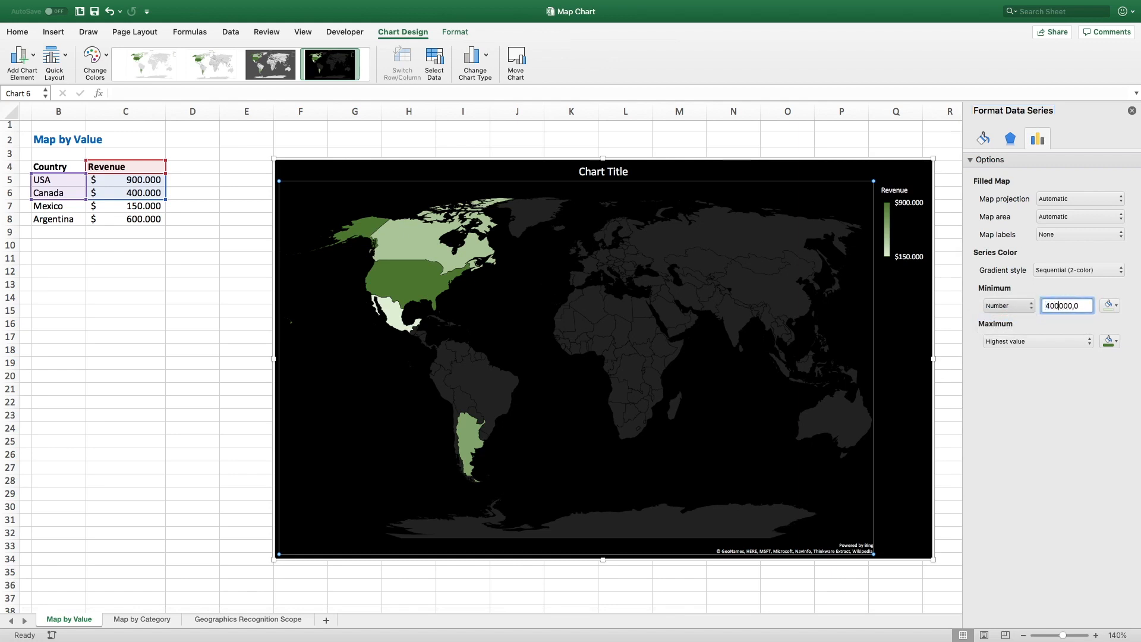
{"action": "key", "text": "Return"}
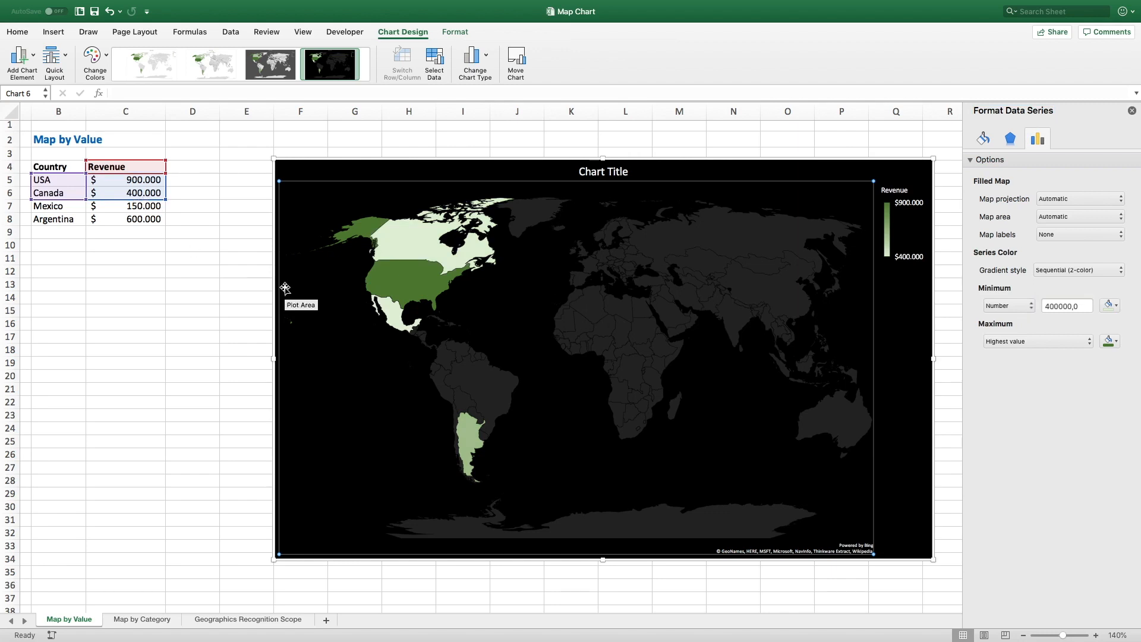
{"action": "mouse_move", "coordinate": [396, 269]}
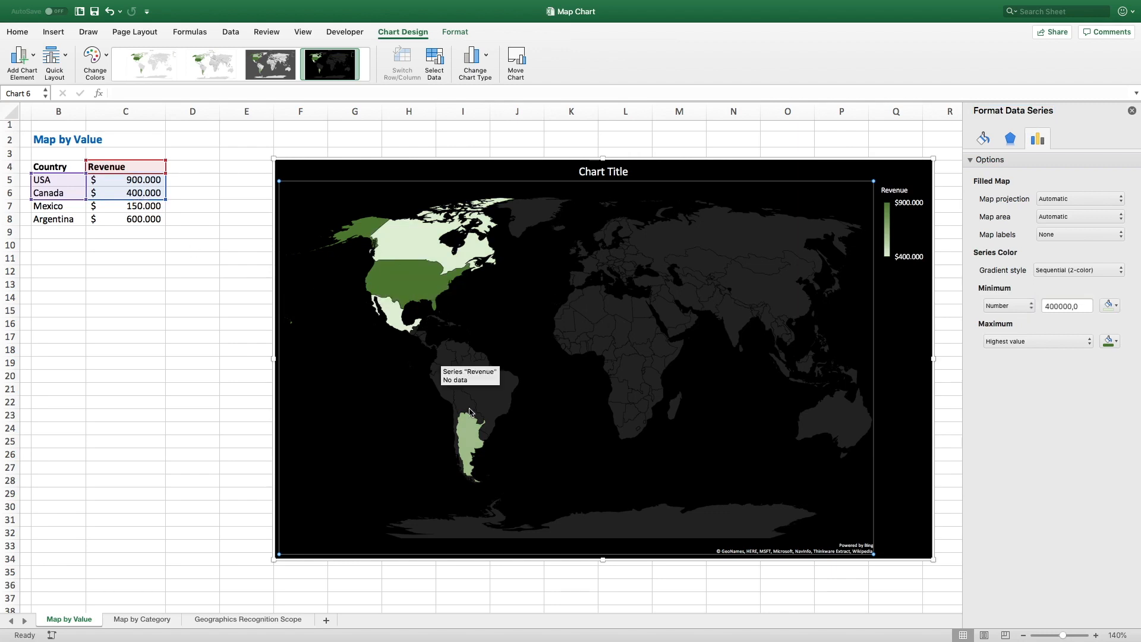
{"action": "mouse_move", "coordinate": [471, 440]}
{"action": "mouse_move", "coordinate": [392, 317]}
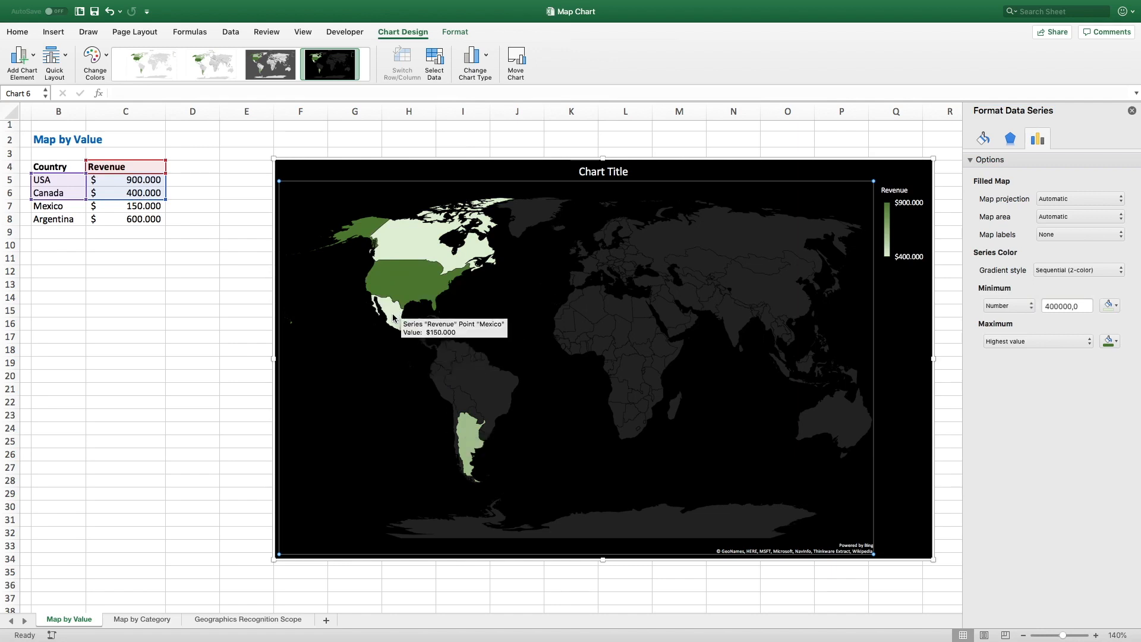
{"action": "mouse_move", "coordinate": [421, 241]}
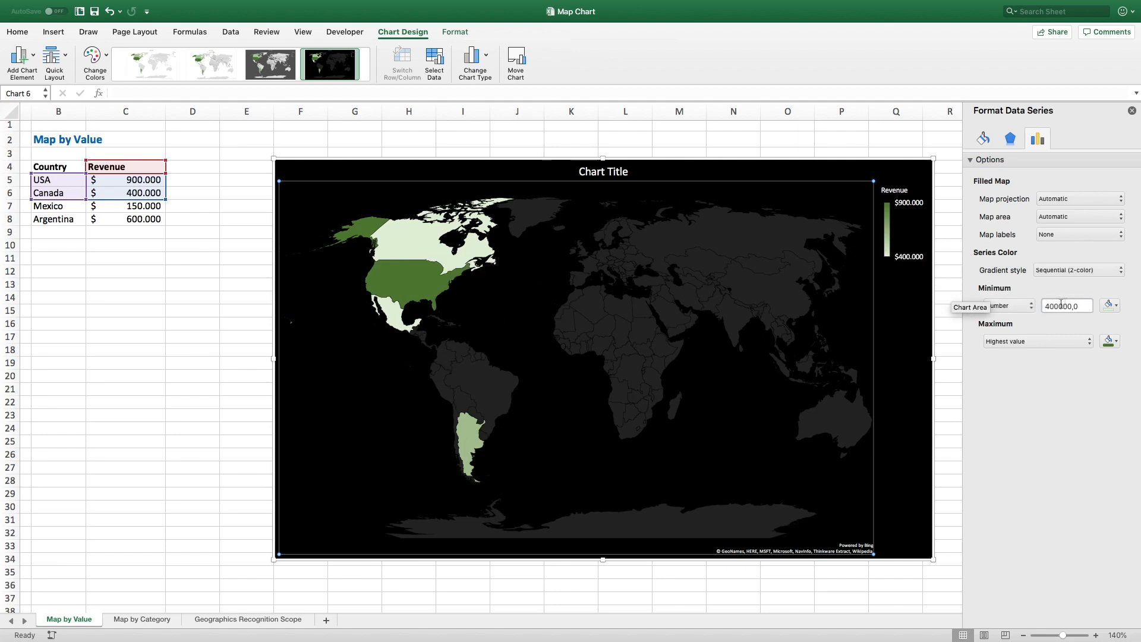
{"action": "left_click", "coordinate": [1010, 306]}
{"action": "left_click", "coordinate": [1022, 295]}
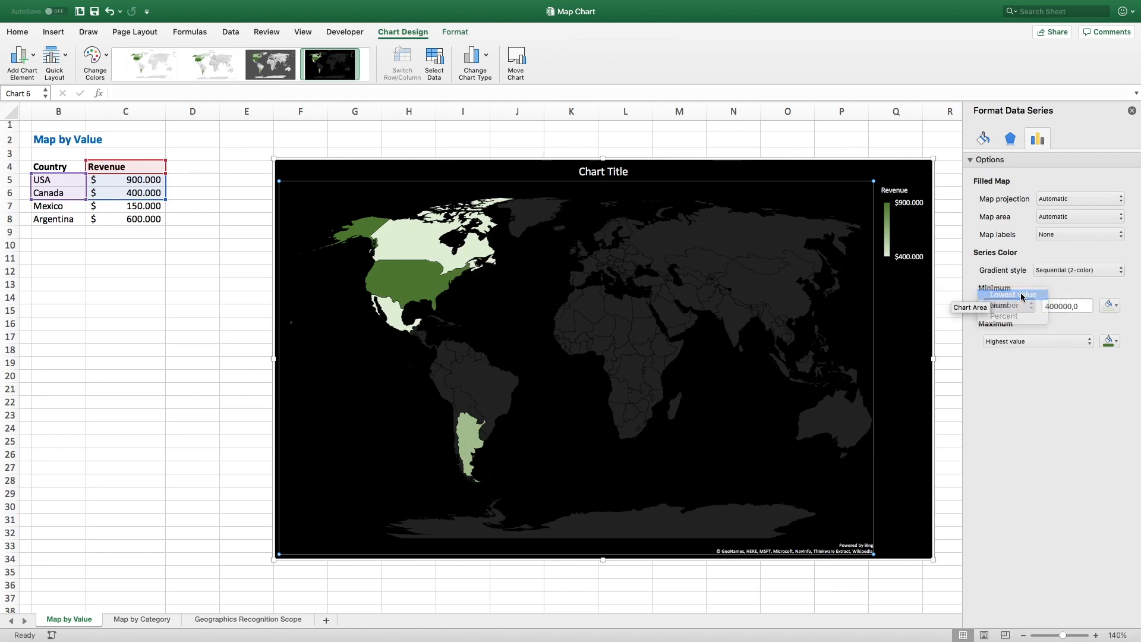
Step: Set the gradient's minimum color to standard red and its maximum color to standard blue
{"action": "left_click", "coordinate": [1115, 307]}
{"action": "left_click", "coordinate": [1047, 421]}
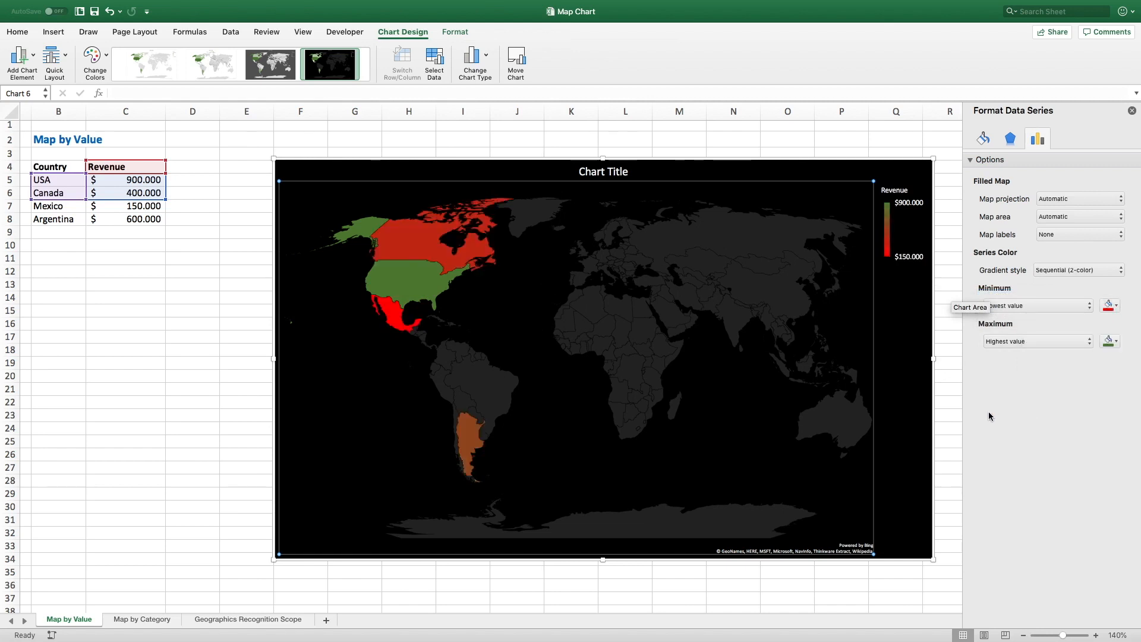
{"action": "left_click", "coordinate": [1107, 350]}
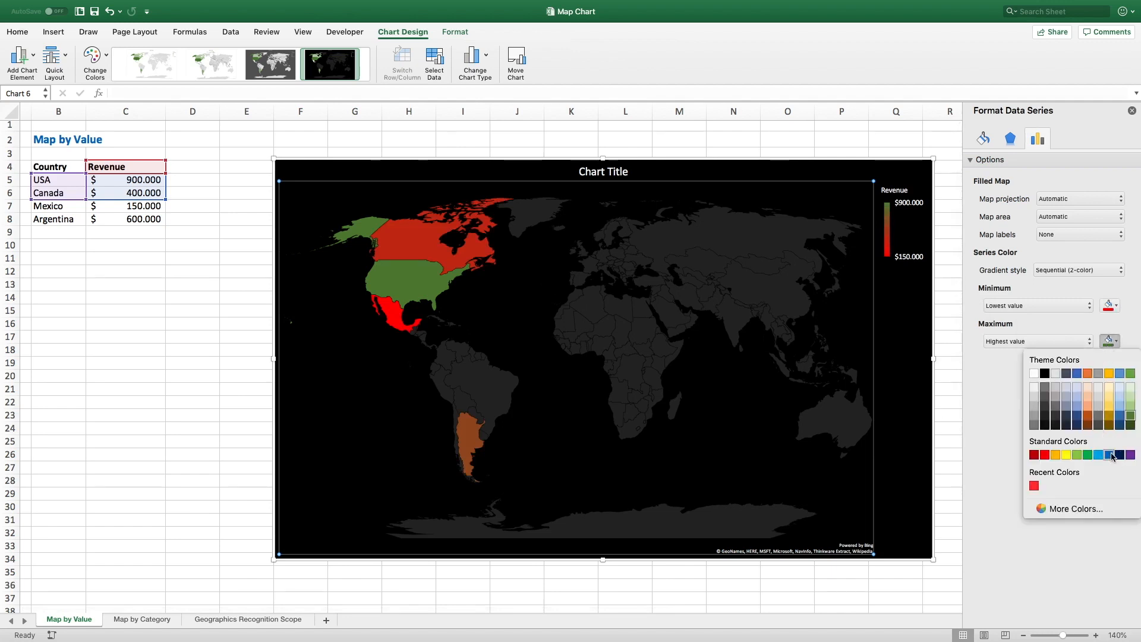
{"action": "left_click", "coordinate": [1111, 456]}
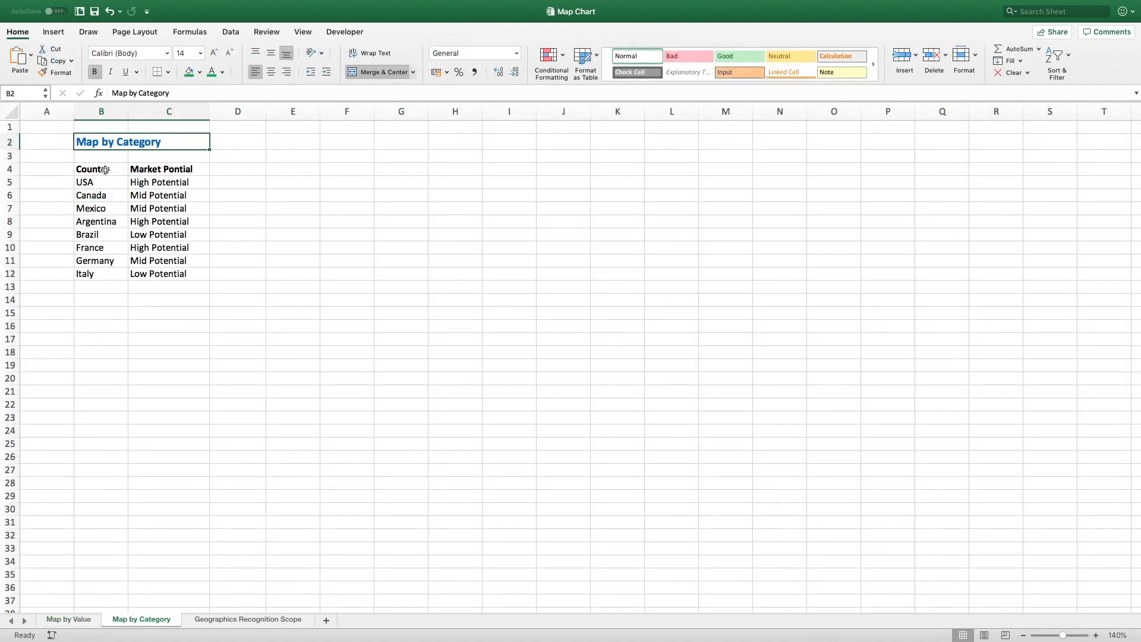
Step: Insert a filled map chart from B4:C12 and enlarge it beside the table to span columns F to Q, rows 4 to 35
{"action": "left_click", "coordinate": [167, 169]}
{"action": "left_click_drag", "start_coordinate": [167, 170], "coordinate": [158, 271]}
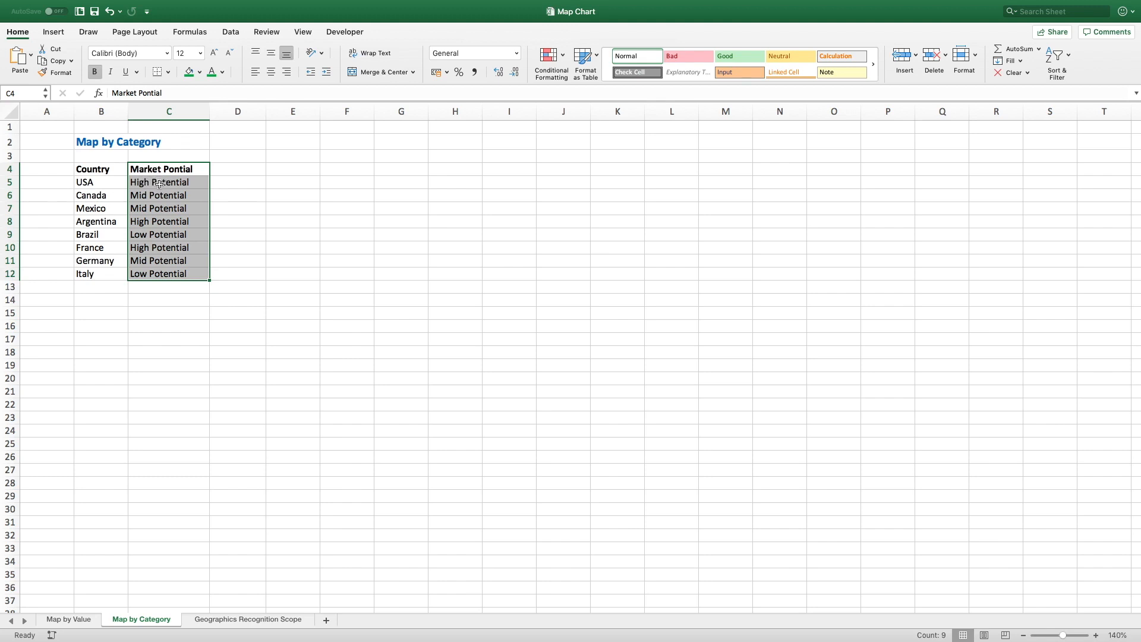
{"action": "left_click_drag", "start_coordinate": [92, 175], "coordinate": [169, 273]}
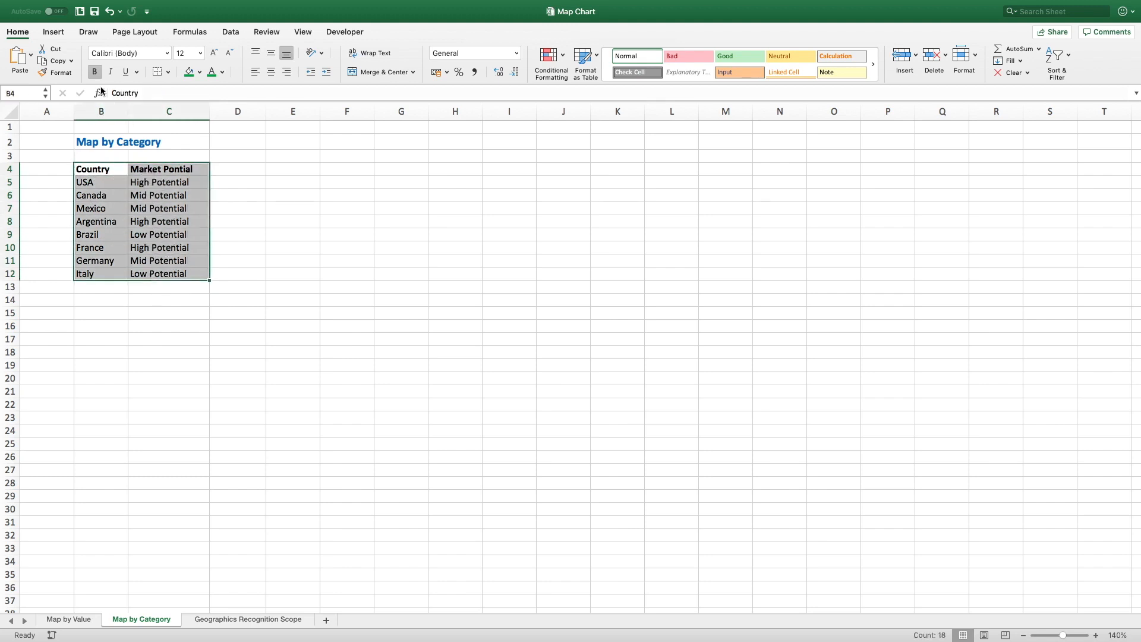
{"action": "left_click", "coordinate": [54, 32]}
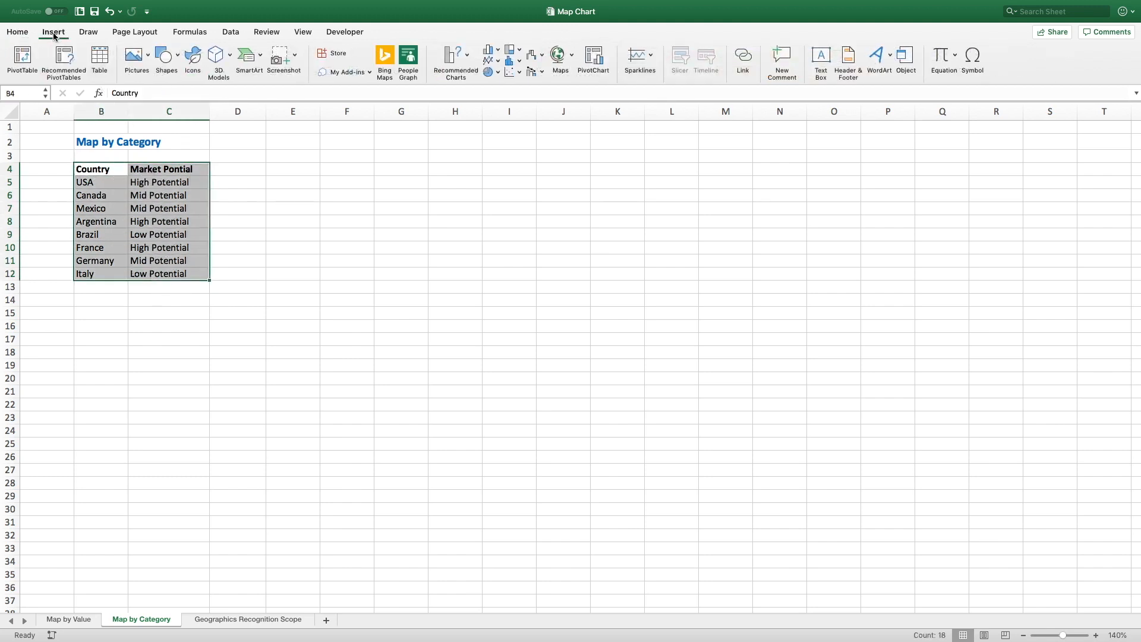
{"action": "left_click", "coordinate": [573, 60]}
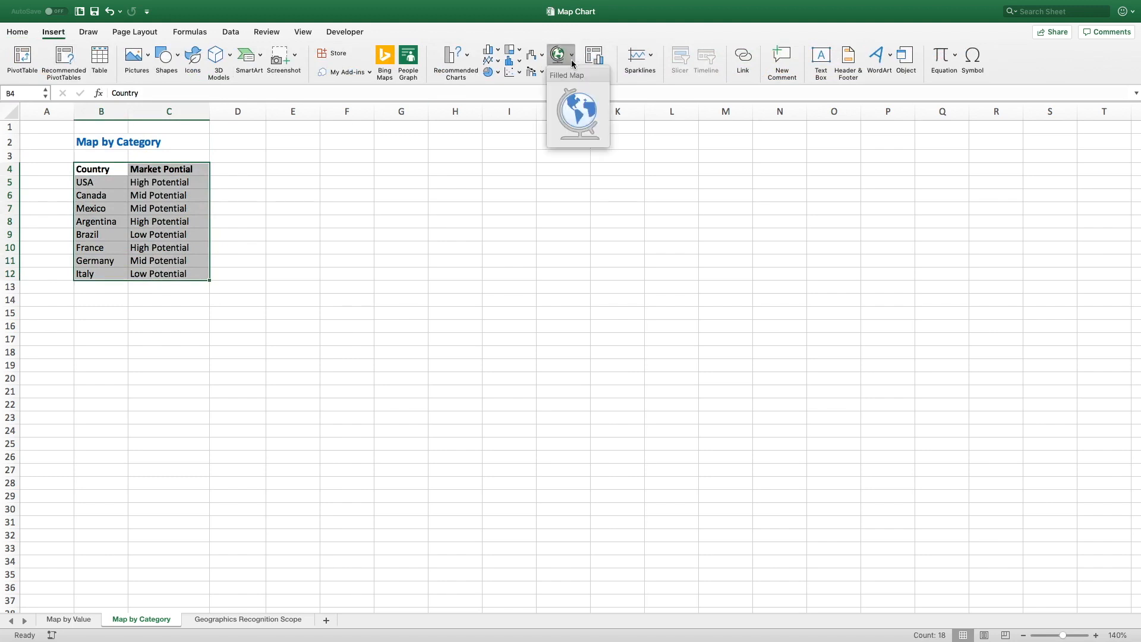
{"action": "left_click", "coordinate": [576, 107]}
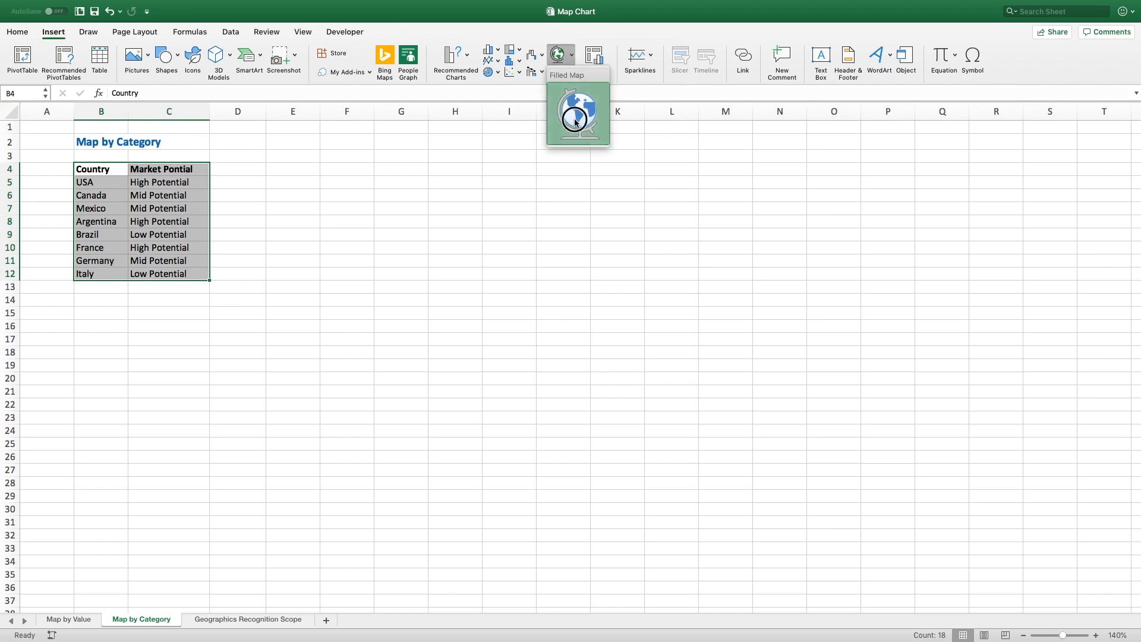
{"action": "left_click_drag", "start_coordinate": [616, 275], "coordinate": [504, 159]}
{"action": "left_click_drag", "start_coordinate": [620, 342], "coordinate": [962, 574]}
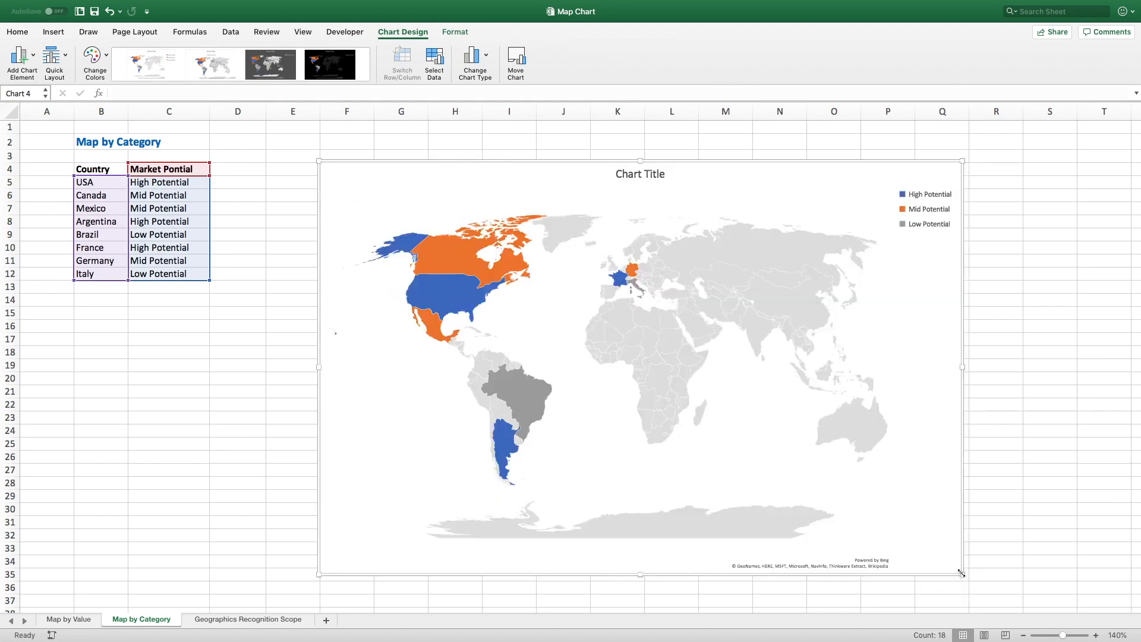
Step: Examine the category of individual countries on the map and highlight the High Potential and Mid Potential legend entries in turn
{"action": "mouse_move", "coordinate": [434, 291]}
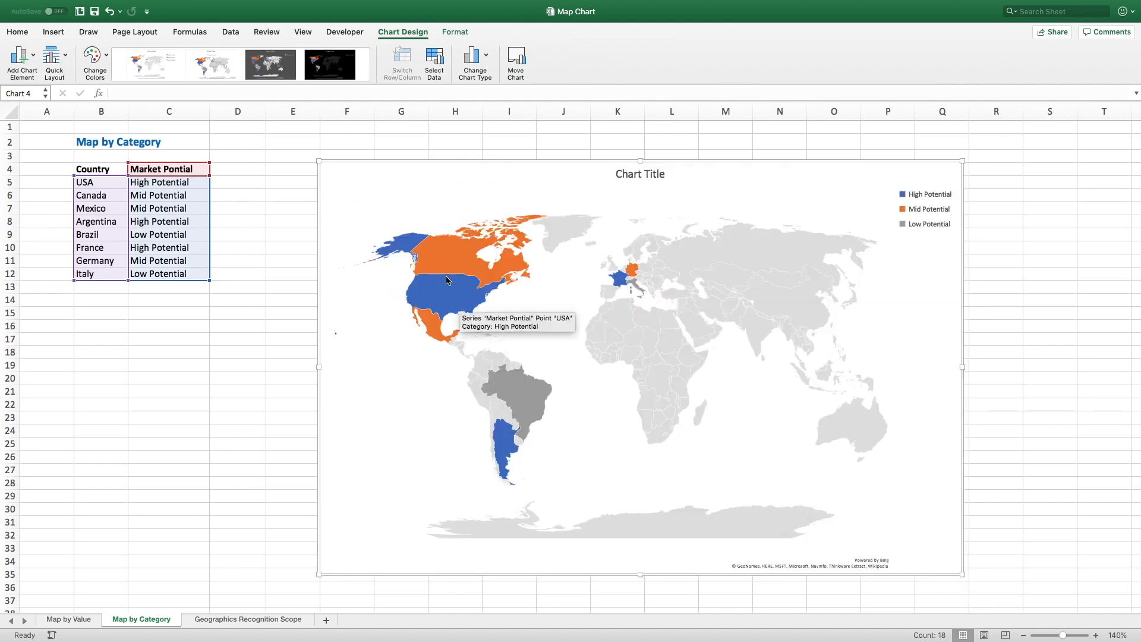
{"action": "mouse_move", "coordinate": [434, 334]}
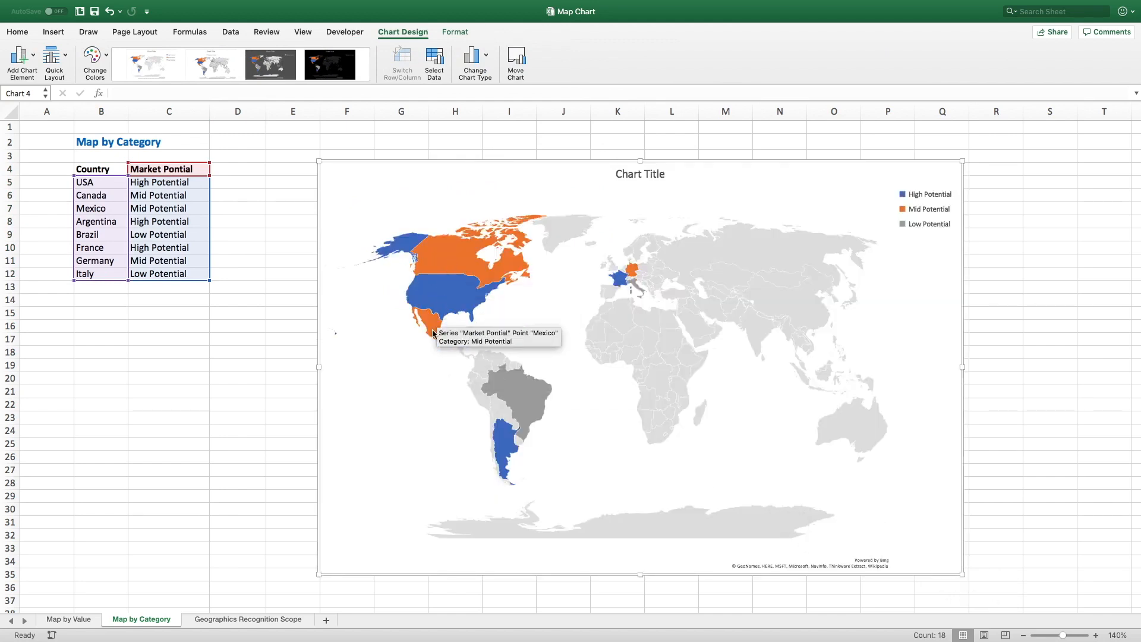
{"action": "mouse_move", "coordinate": [509, 442]}
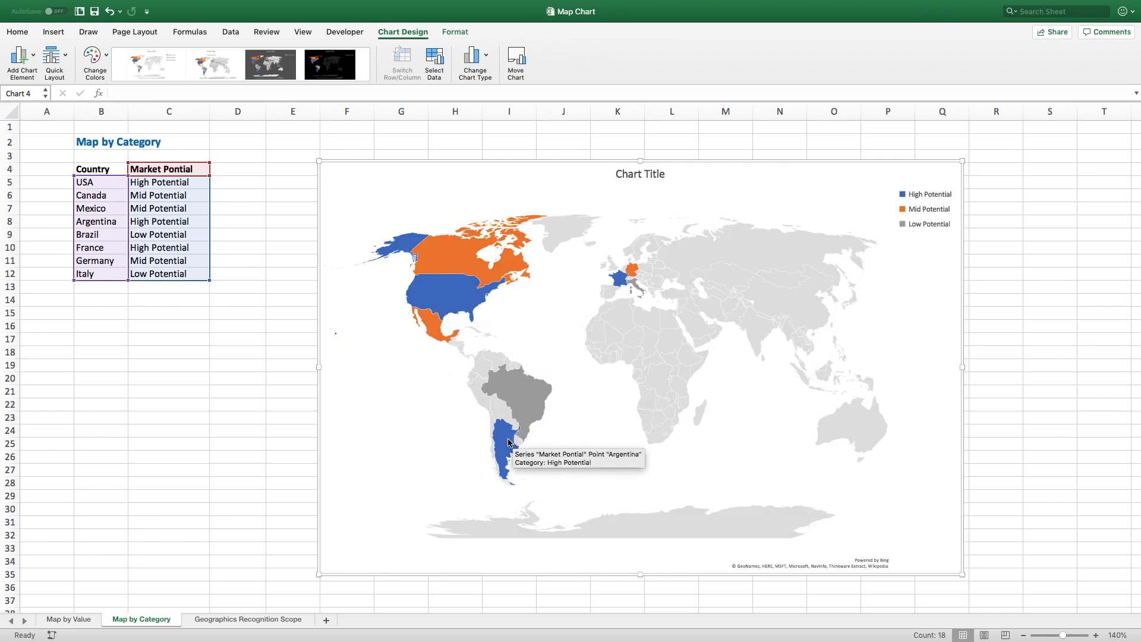
{"action": "mouse_move", "coordinate": [524, 405]}
{"action": "mouse_move", "coordinate": [618, 284]}
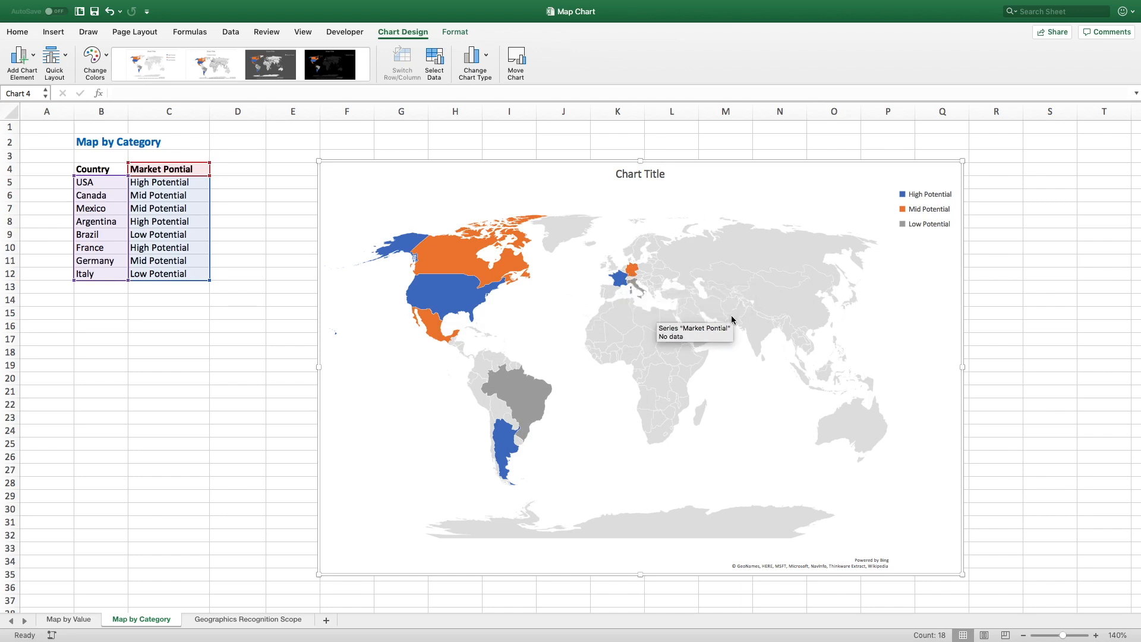
{"action": "left_click", "coordinate": [916, 196]}
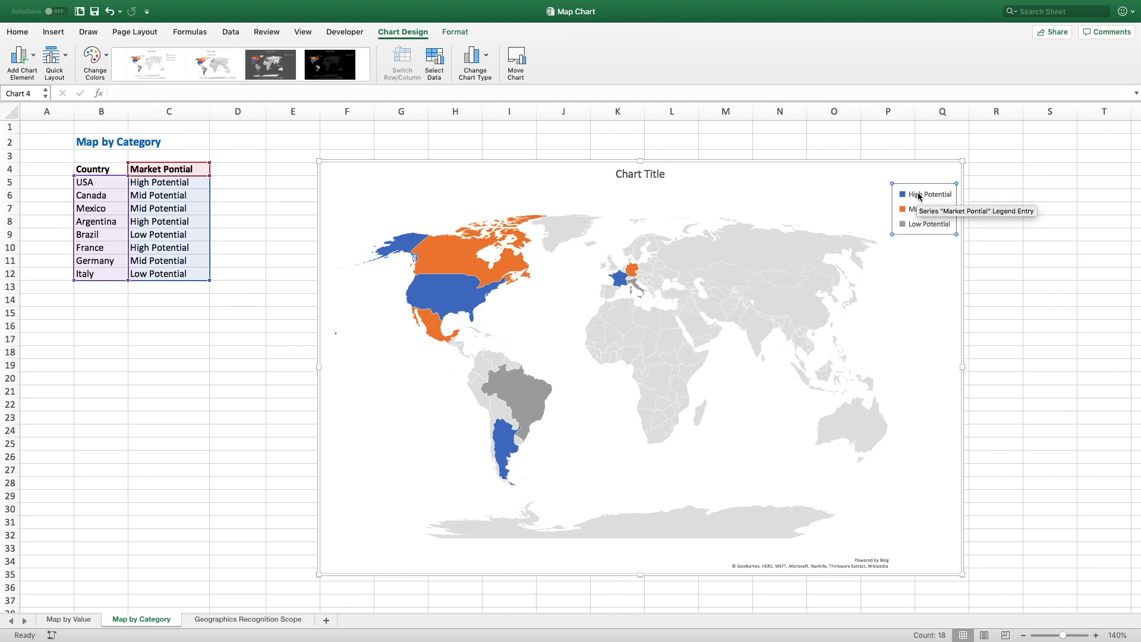
{"action": "left_click", "coordinate": [918, 196]}
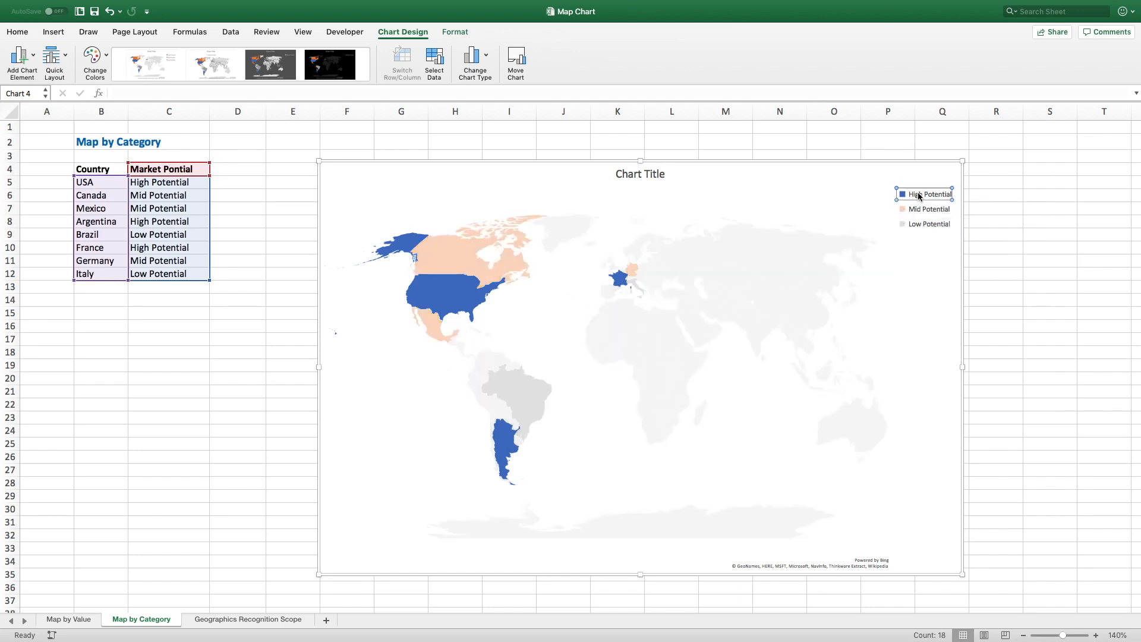
{"action": "left_click", "coordinate": [918, 210]}
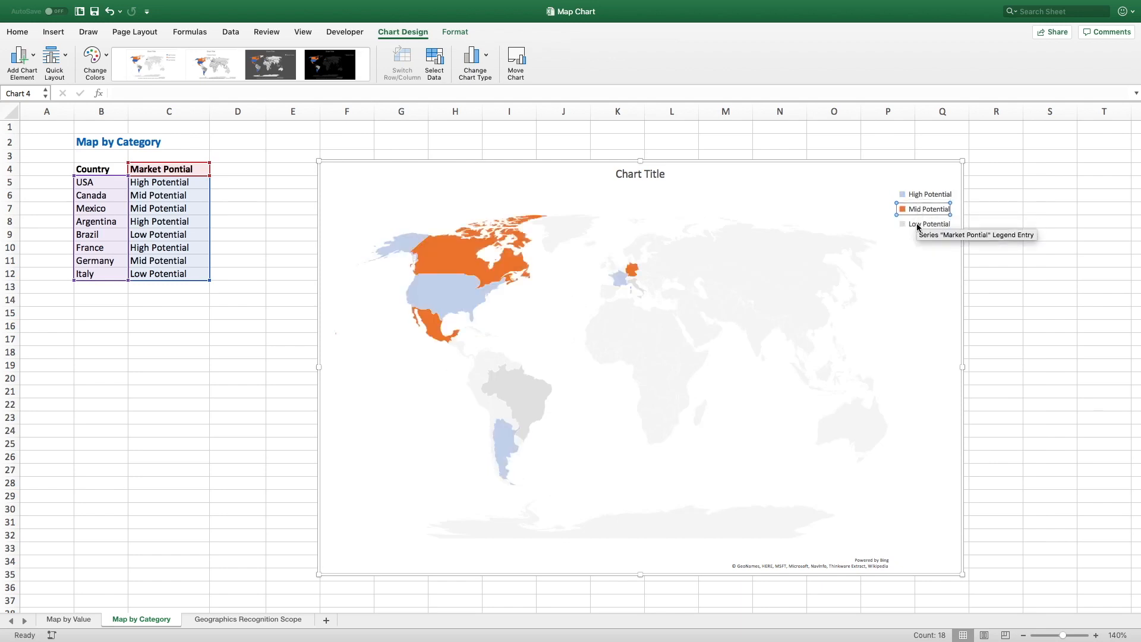
{"action": "left_click", "coordinate": [638, 291]}
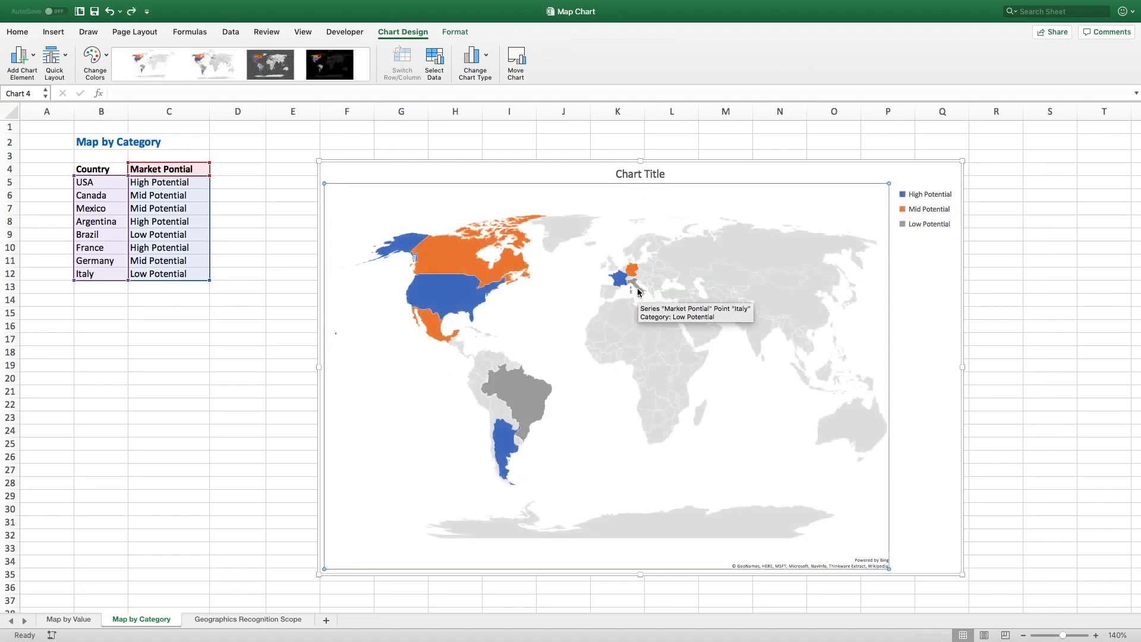
Step: Try the second and third Colorful palettes and the blue Monochromatic palette on the map chart, and return it to the first Colorful palette
{"action": "left_click", "coordinate": [104, 58]}
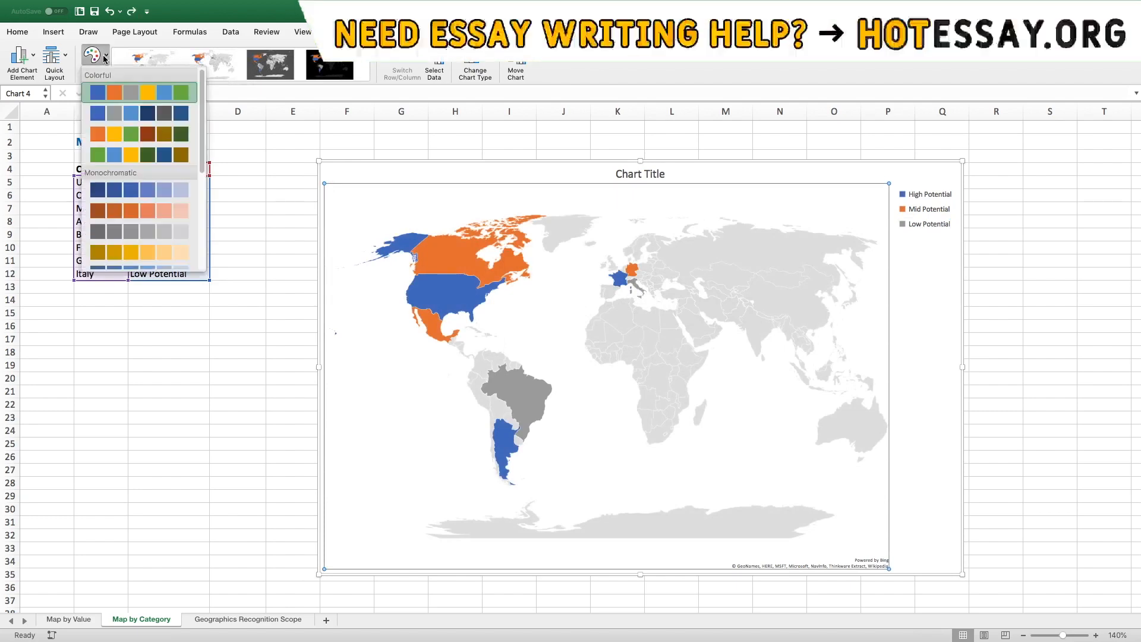
{"action": "left_click", "coordinate": [116, 112]}
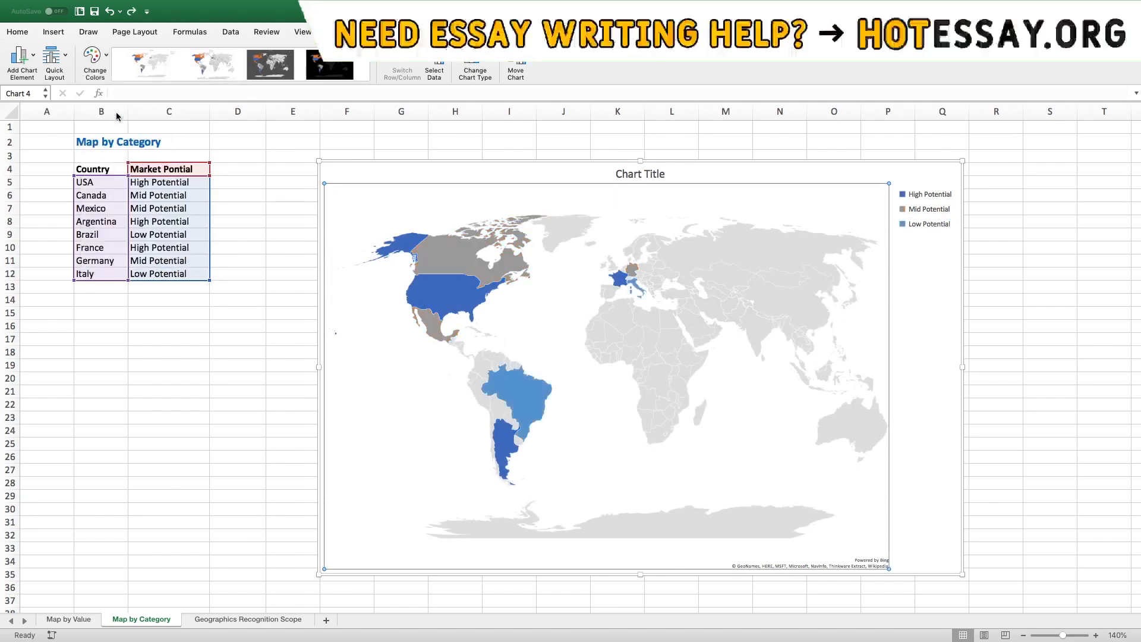
{"action": "left_click", "coordinate": [104, 57]}
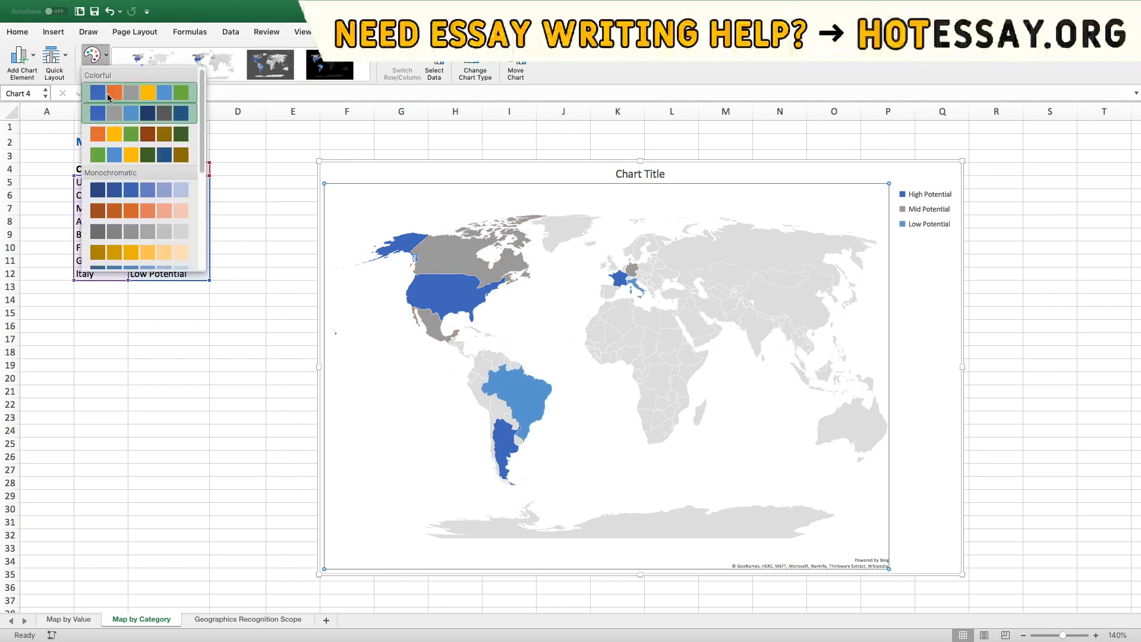
{"action": "left_click", "coordinate": [115, 141]}
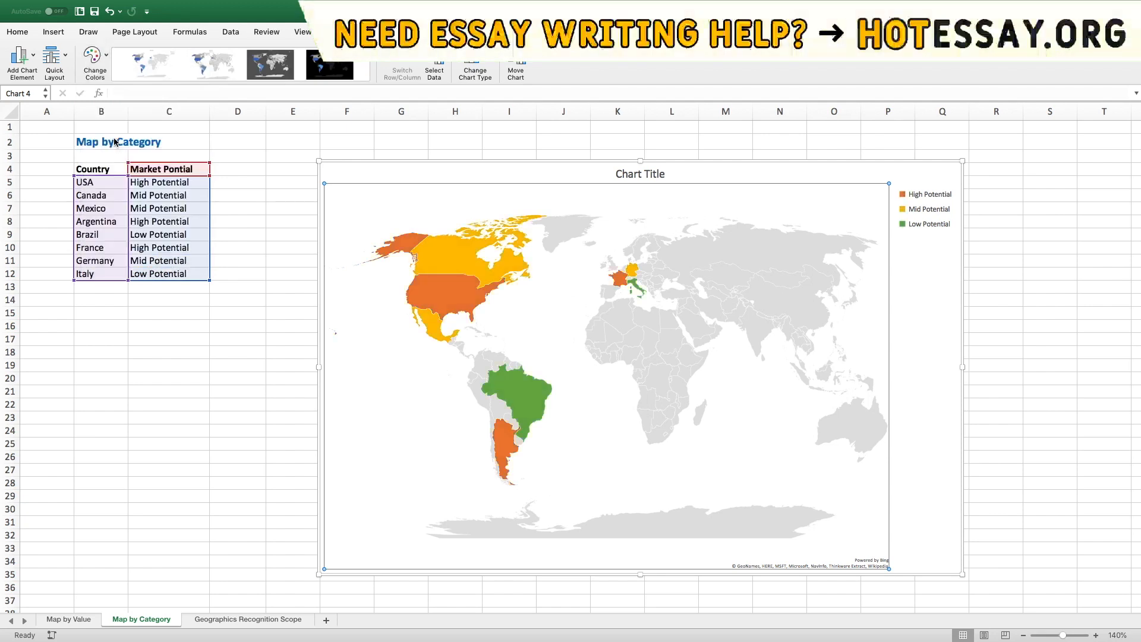
{"action": "left_click", "coordinate": [103, 58]}
{"action": "left_click", "coordinate": [115, 191]}
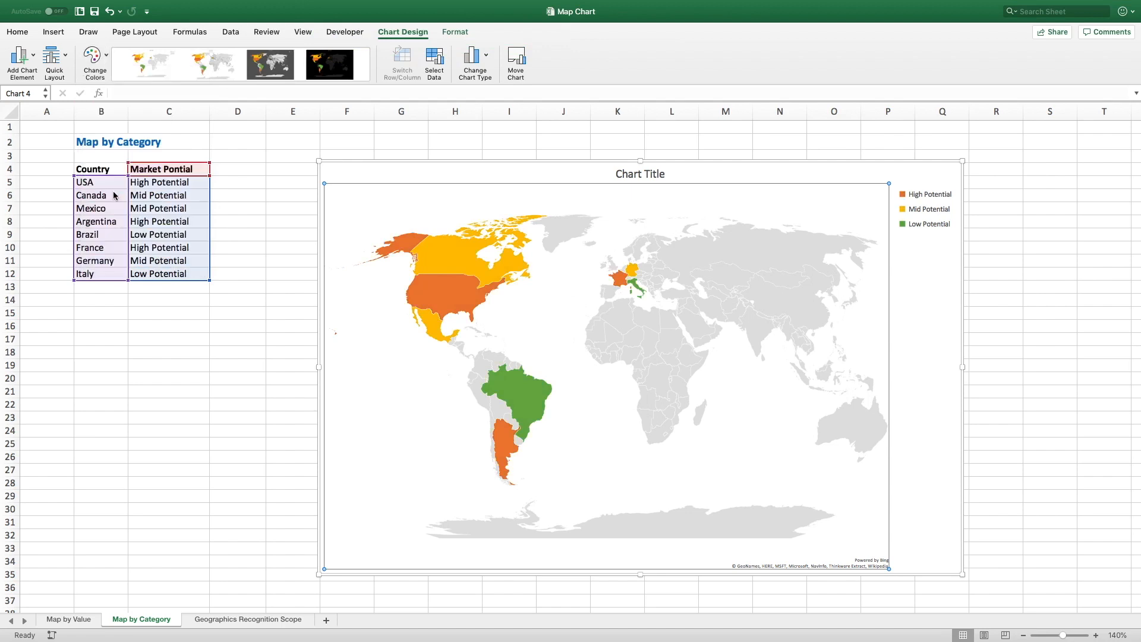
{"action": "left_click", "coordinate": [100, 58]}
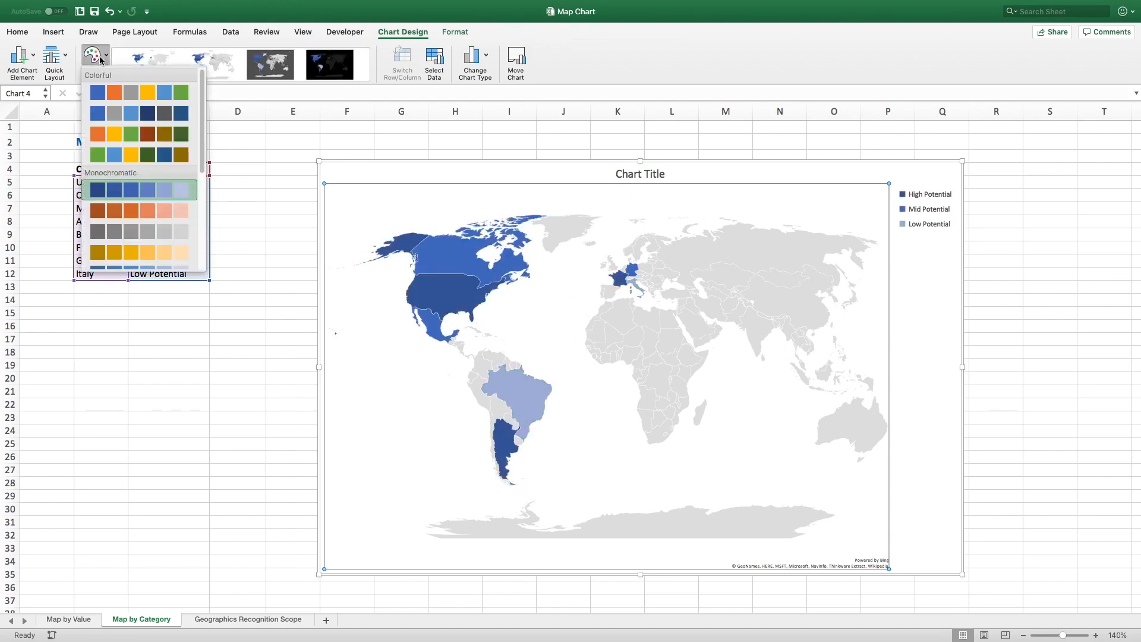
{"action": "left_click", "coordinate": [108, 91]}
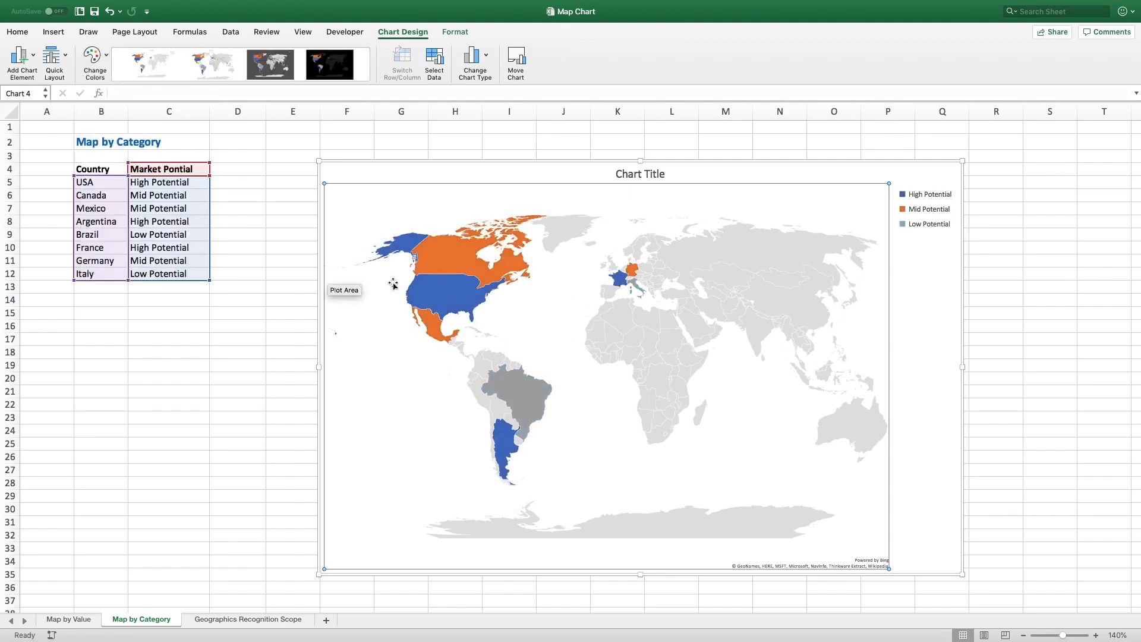
Step: Format the Canada data point on the map with a solid fill in standard red
{"action": "mouse_move", "coordinate": [462, 259]}
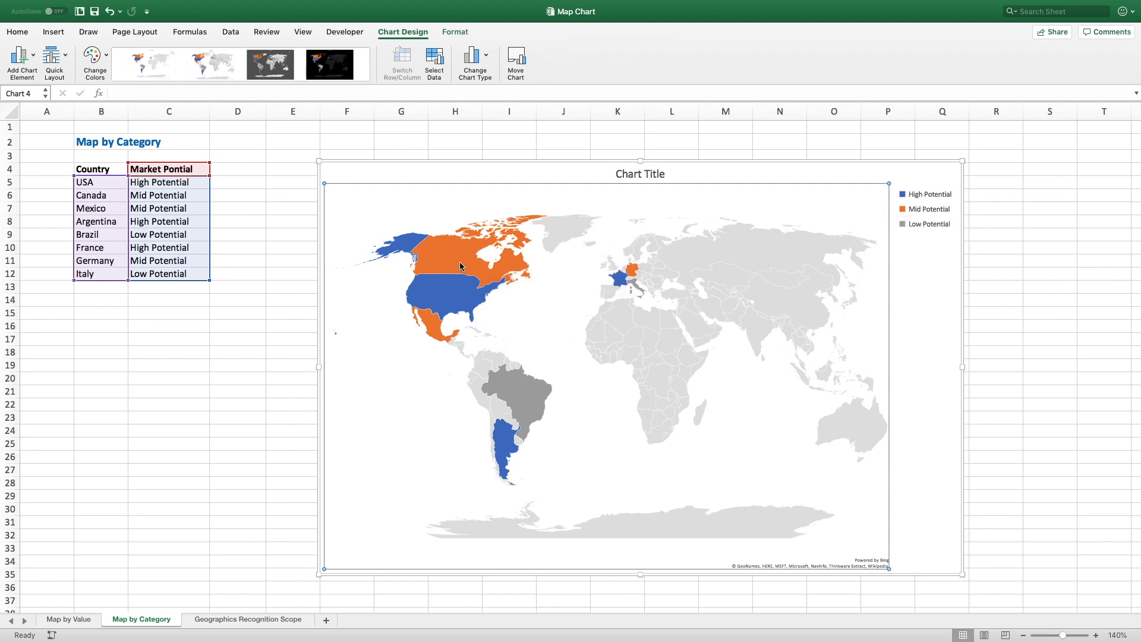
{"action": "left_click", "coordinate": [461, 266]}
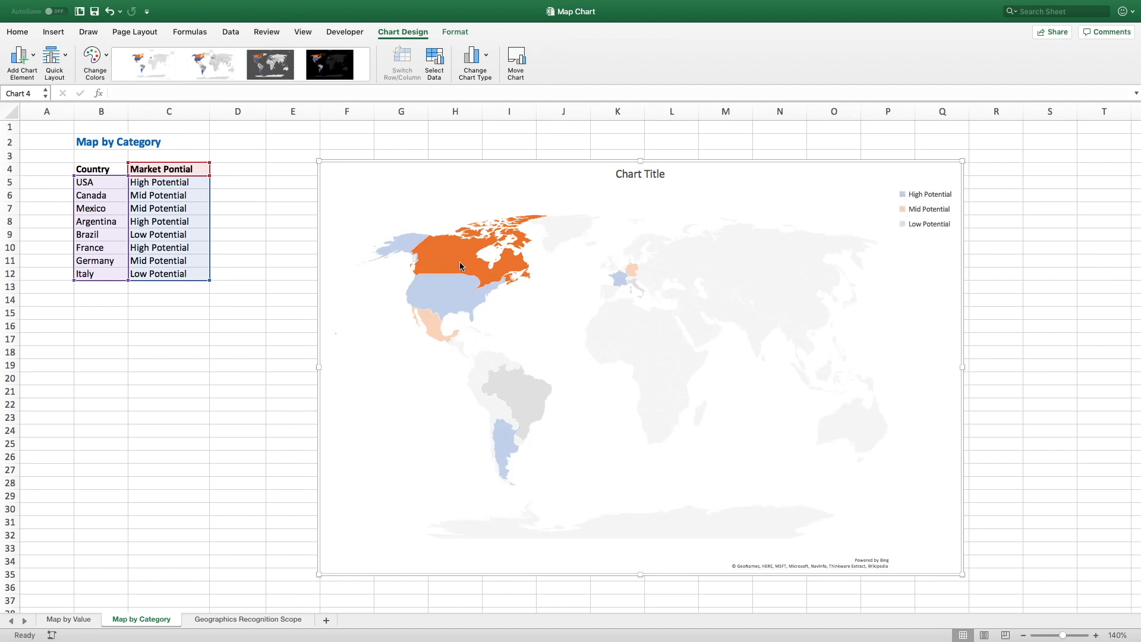
{"action": "right_click", "coordinate": [461, 265]}
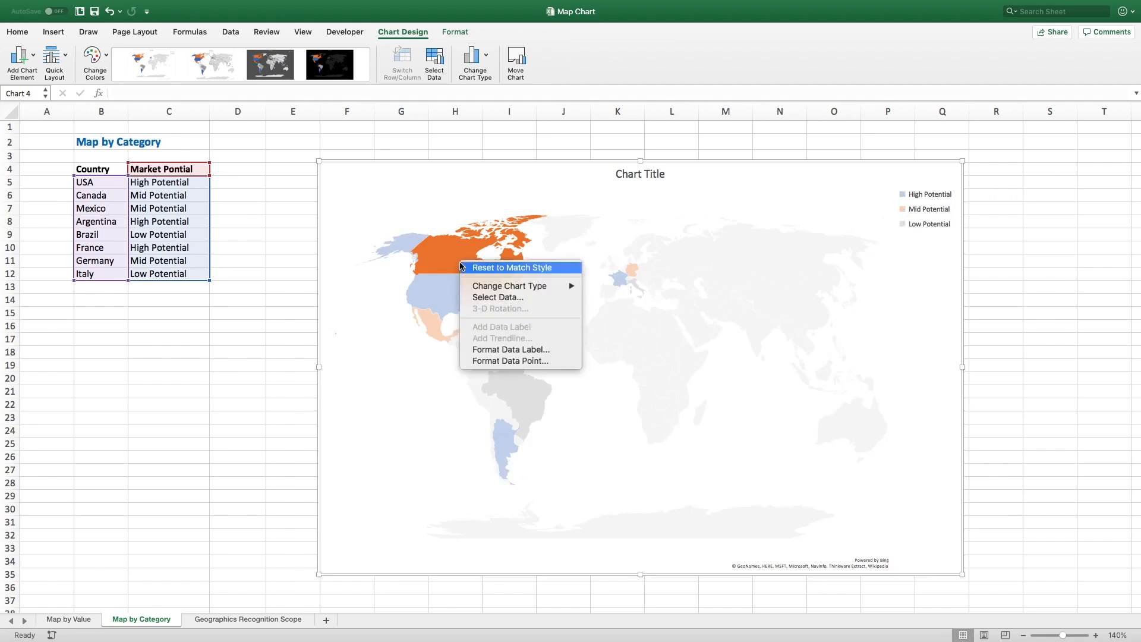
{"action": "left_click", "coordinate": [487, 361]}
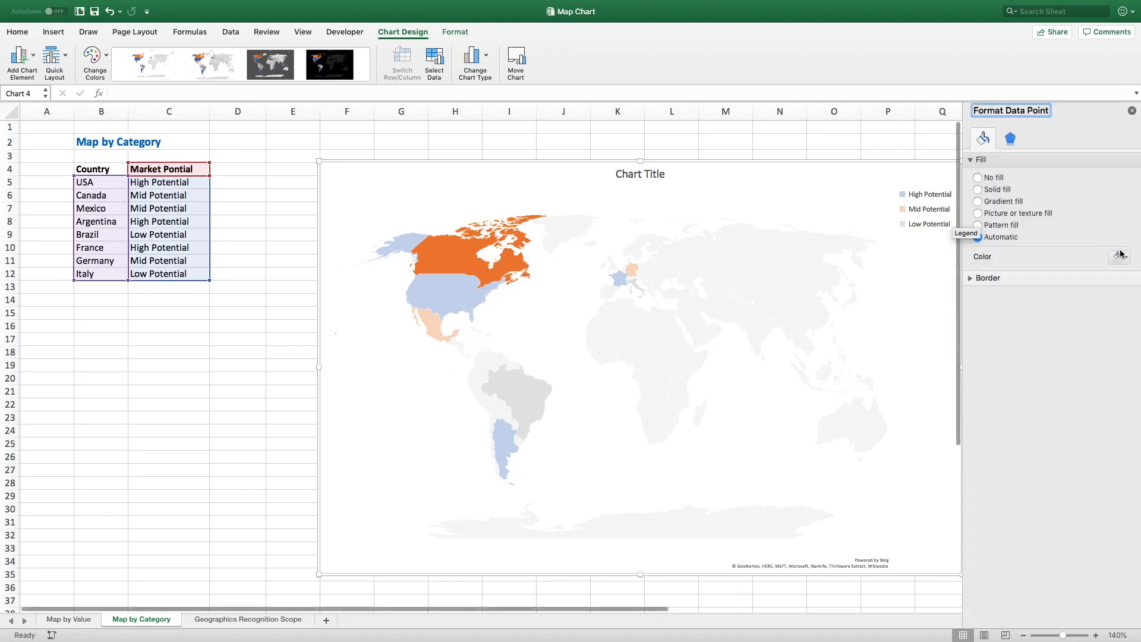
{"action": "left_click", "coordinate": [1120, 255]}
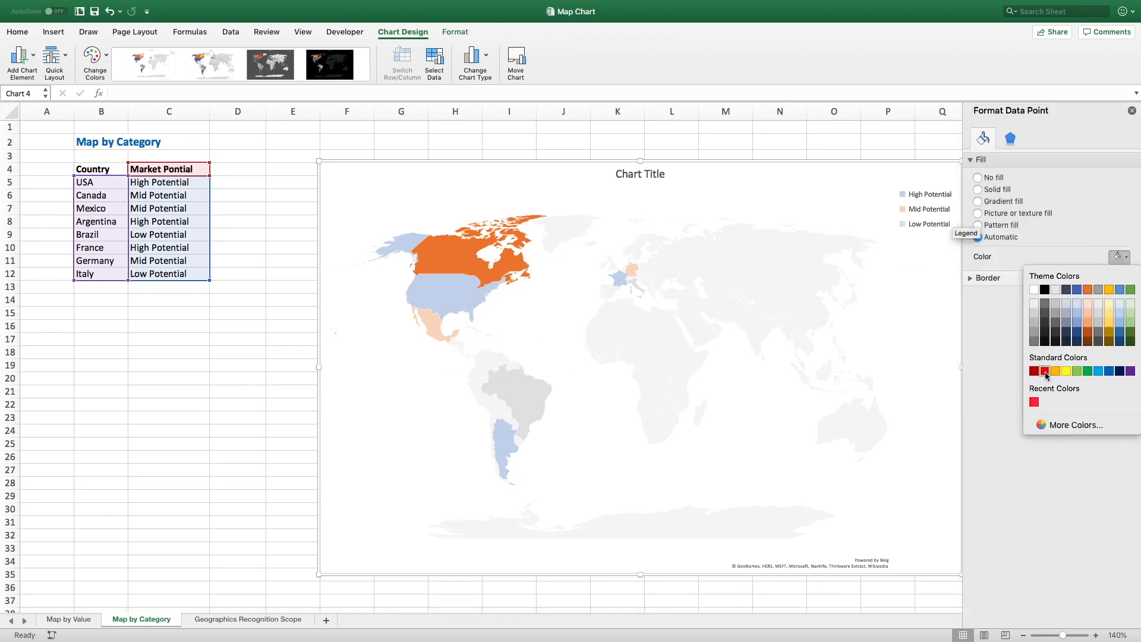
{"action": "left_click", "coordinate": [1045, 371]}
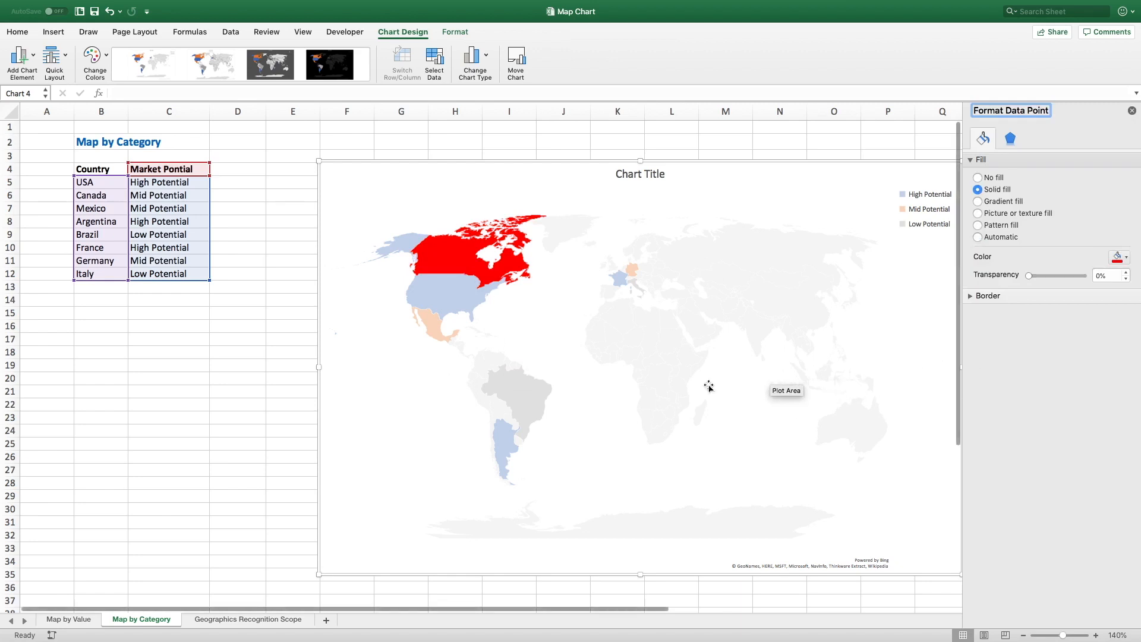
Step: Fill the Mexico and Germany data points on the map with standard red
{"action": "left_click", "coordinate": [432, 332]}
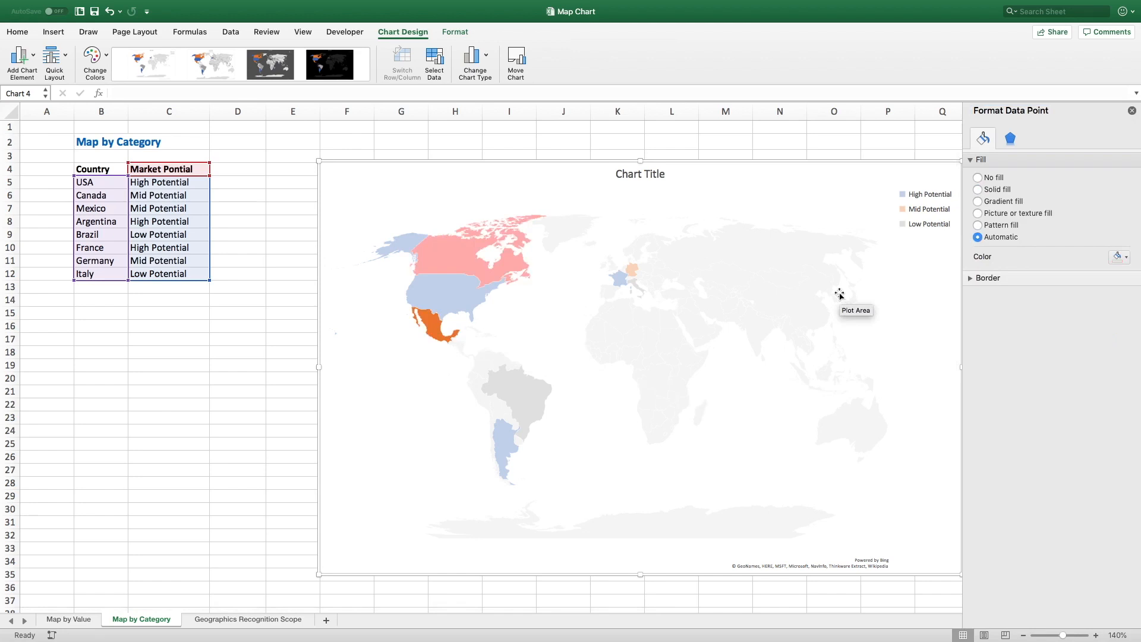
{"action": "left_click", "coordinate": [1115, 257]}
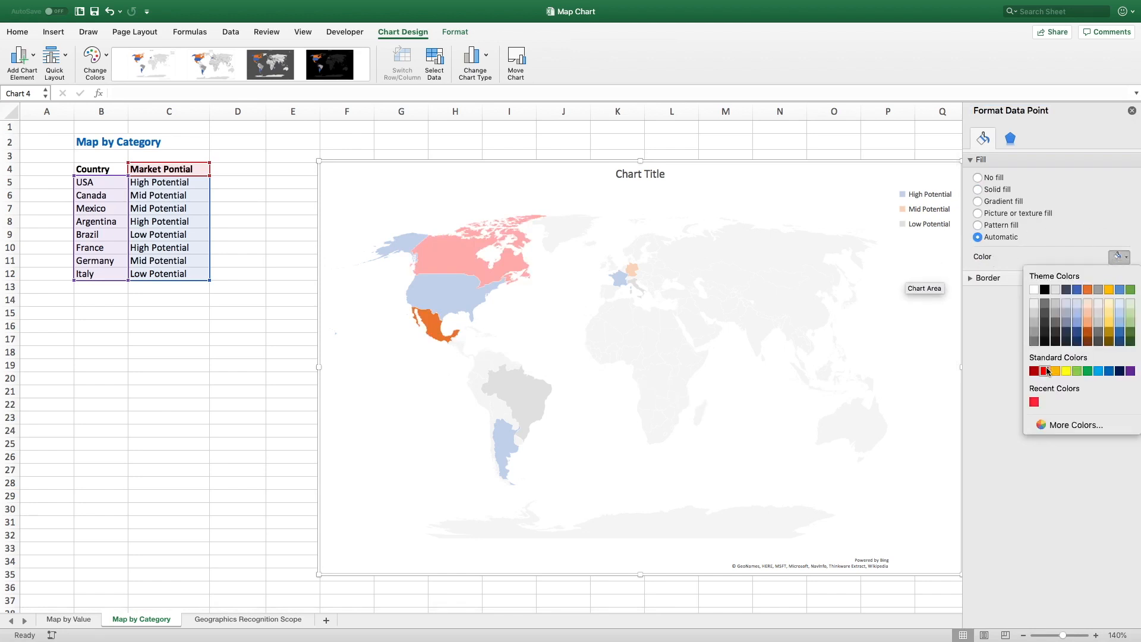
{"action": "left_click", "coordinate": [1044, 371]}
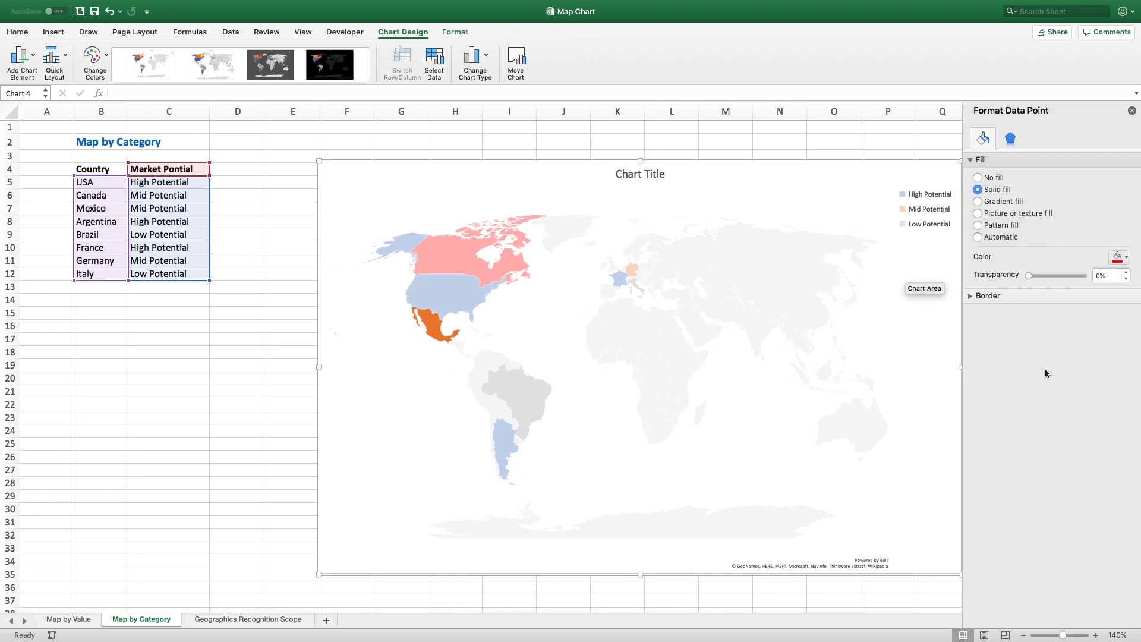
{"action": "left_click", "coordinate": [633, 273]}
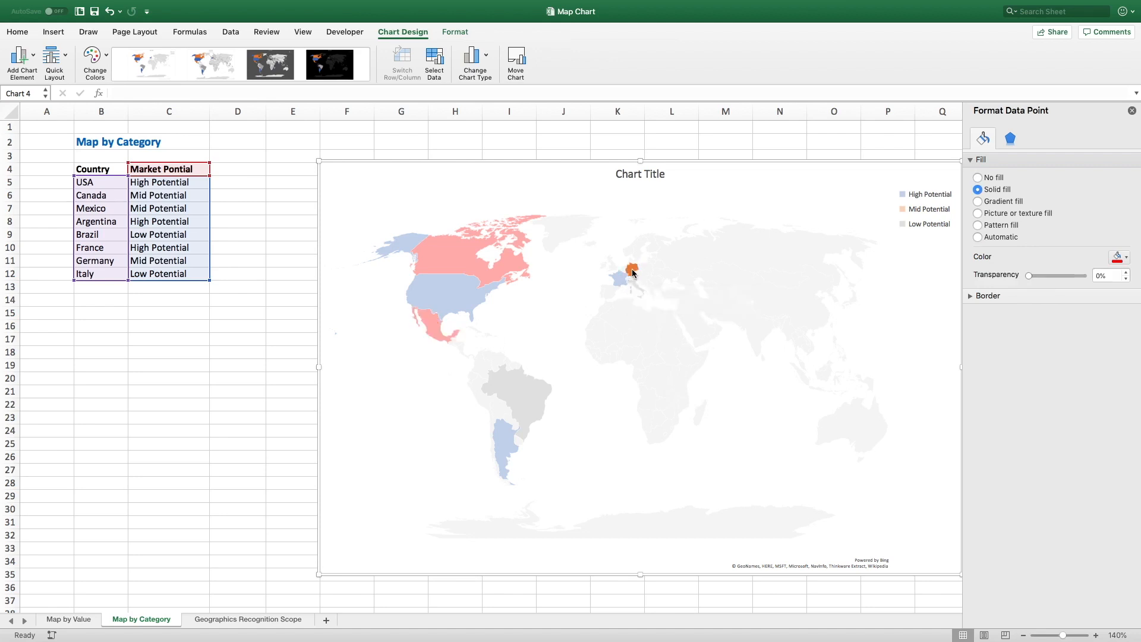
{"action": "left_click", "coordinate": [1119, 257]}
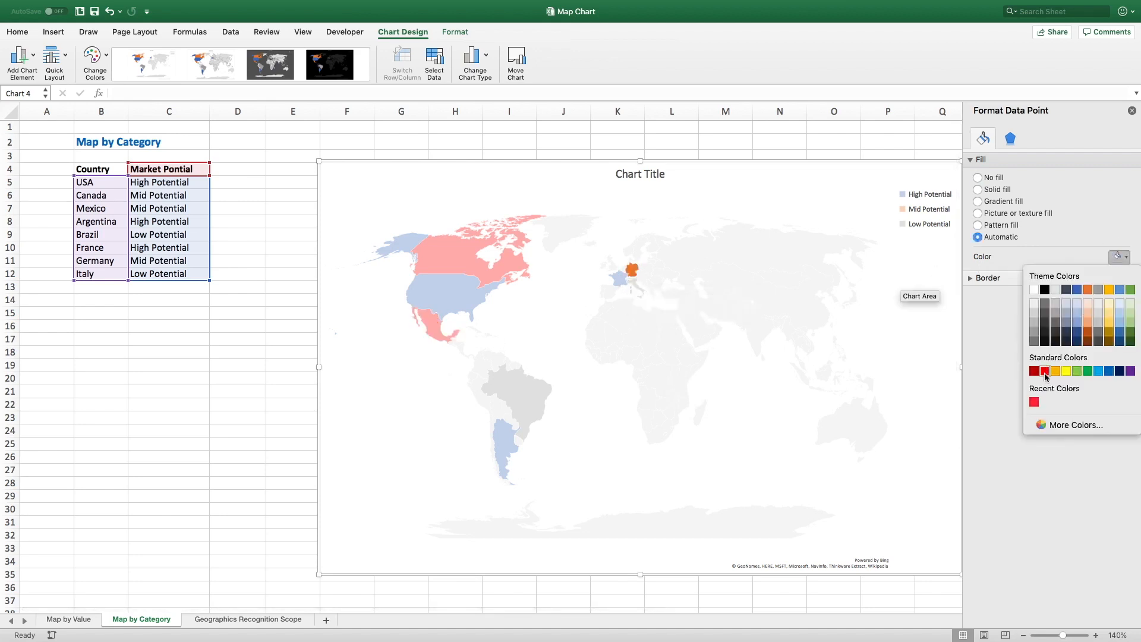
{"action": "left_click", "coordinate": [1046, 371]}
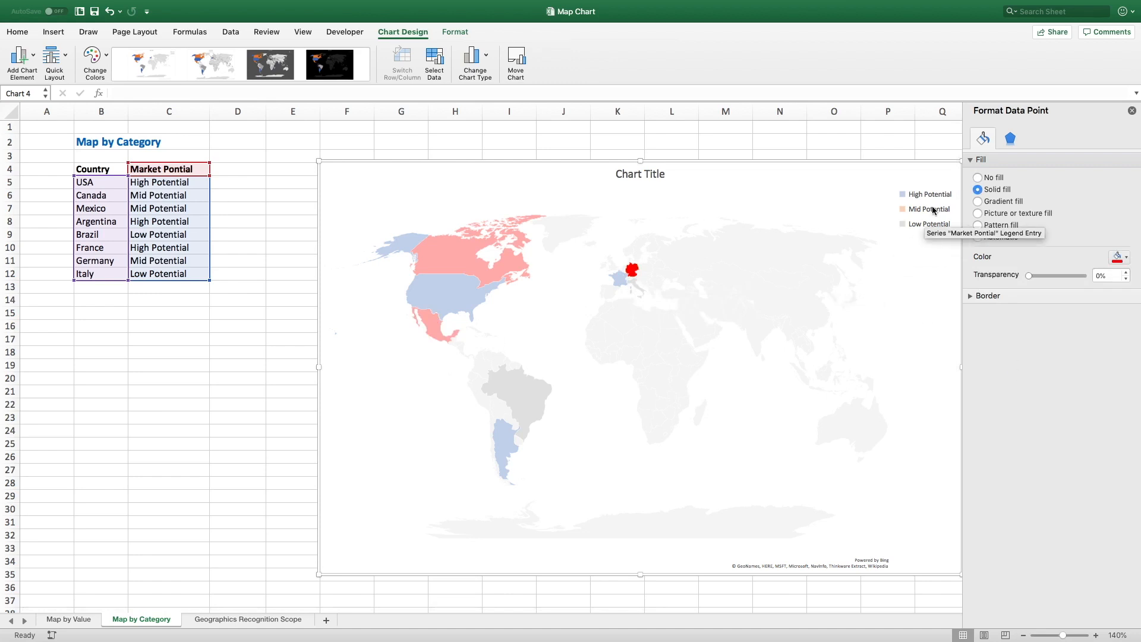
Step: Fill the Mid Potential legend entry of the map chart with standard red
{"action": "left_click", "coordinate": [906, 211]}
{"action": "left_click", "coordinate": [904, 211]}
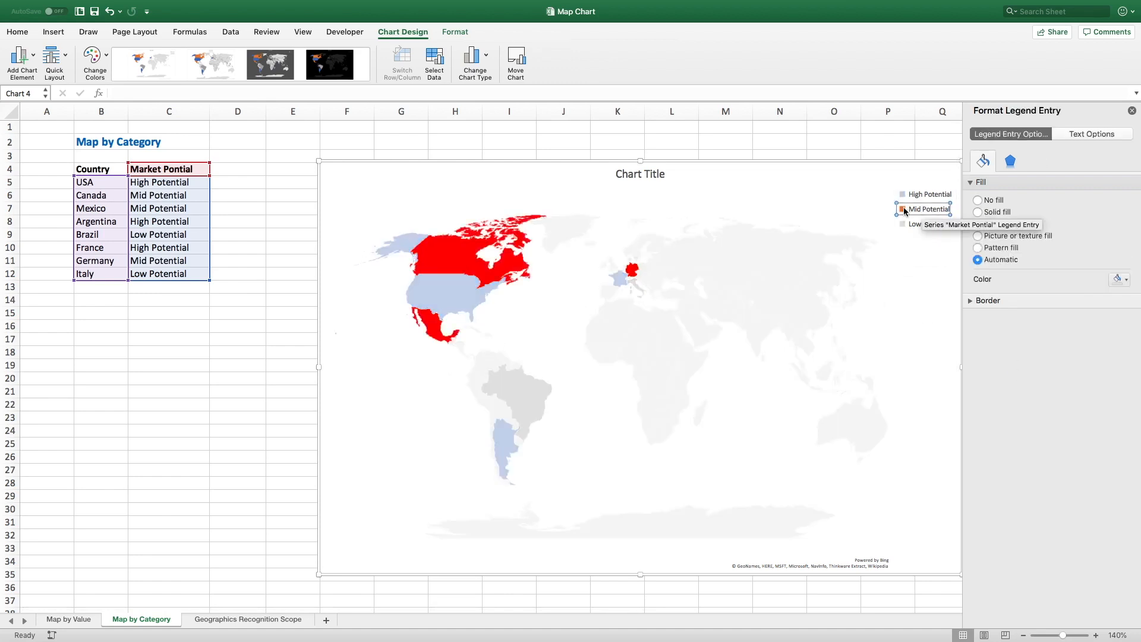
{"action": "left_click", "coordinate": [1118, 279]}
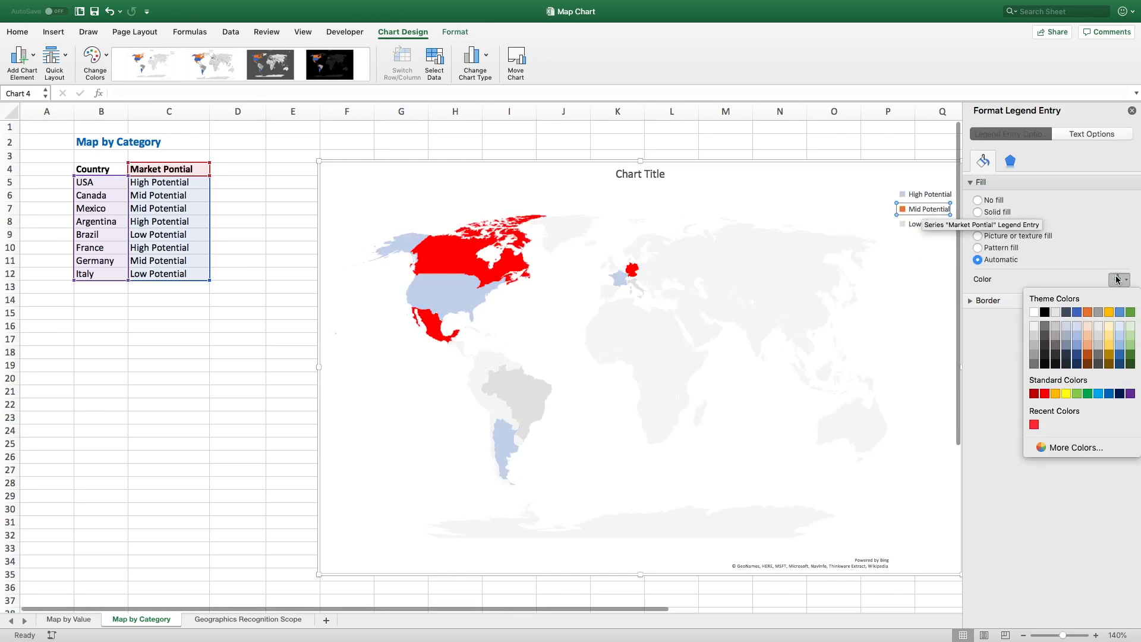
{"action": "left_click", "coordinate": [1045, 394]}
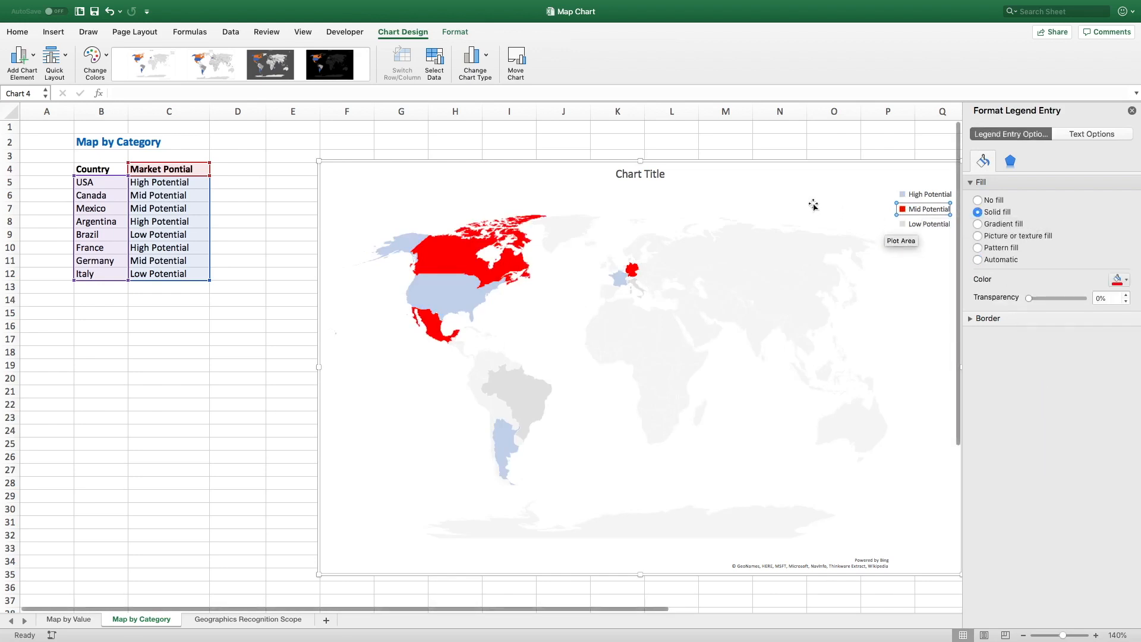
{"action": "left_click", "coordinate": [836, 196]}
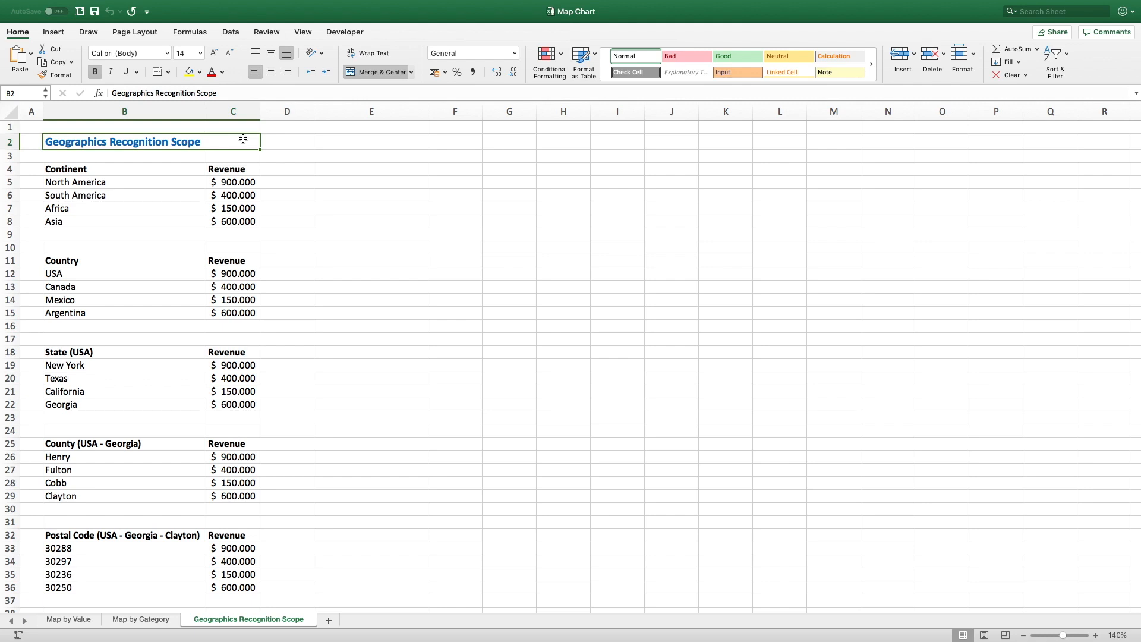
Step: Insert an empty filled map chart on the Geographics Recognition Scope sheet and size it to cover about E4 to O36
{"action": "left_click", "coordinate": [395, 147]}
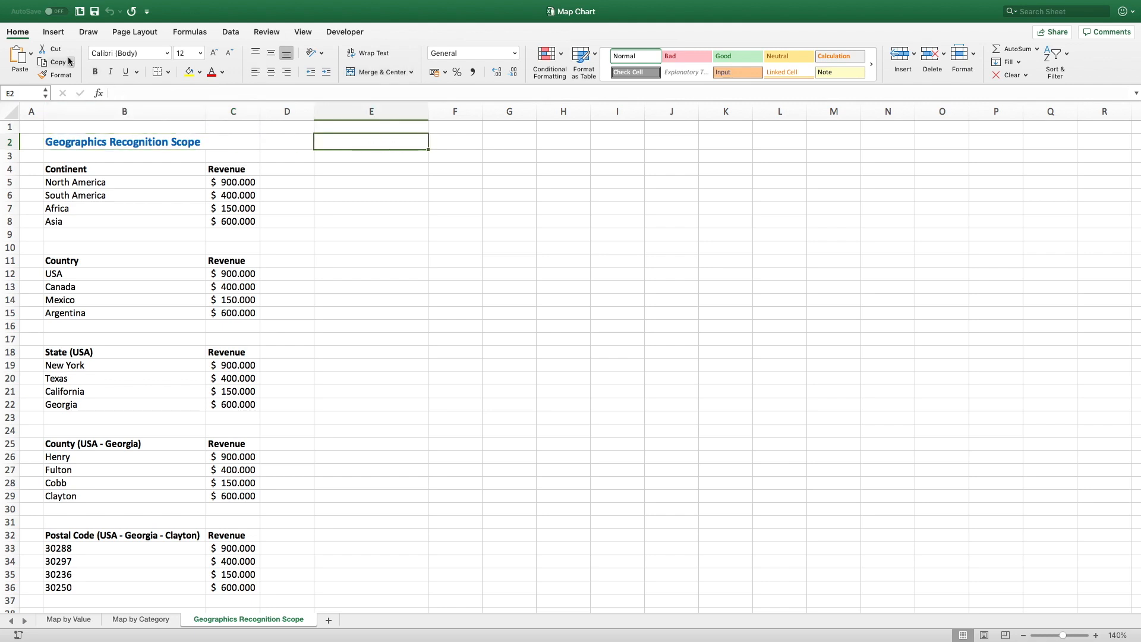
{"action": "left_click", "coordinate": [52, 32]}
{"action": "left_click", "coordinate": [558, 54]}
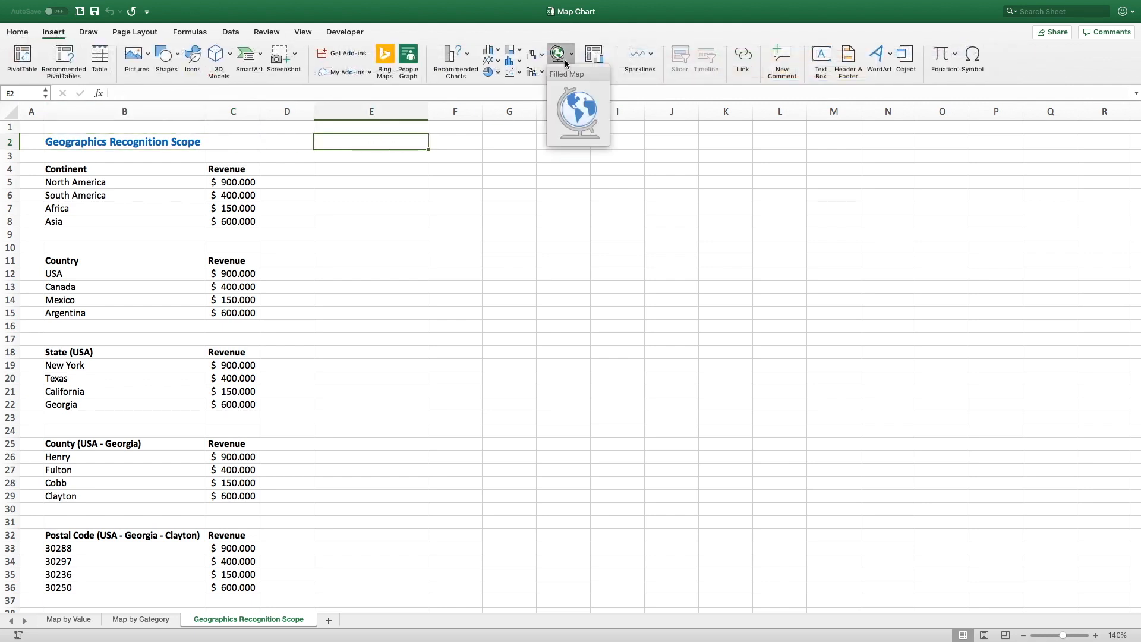
{"action": "left_click", "coordinate": [574, 115]}
{"action": "left_click_drag", "start_coordinate": [464, 276], "coordinate": [347, 162]}
{"action": "left_click_drag", "start_coordinate": [616, 346], "coordinate": [972, 592]}
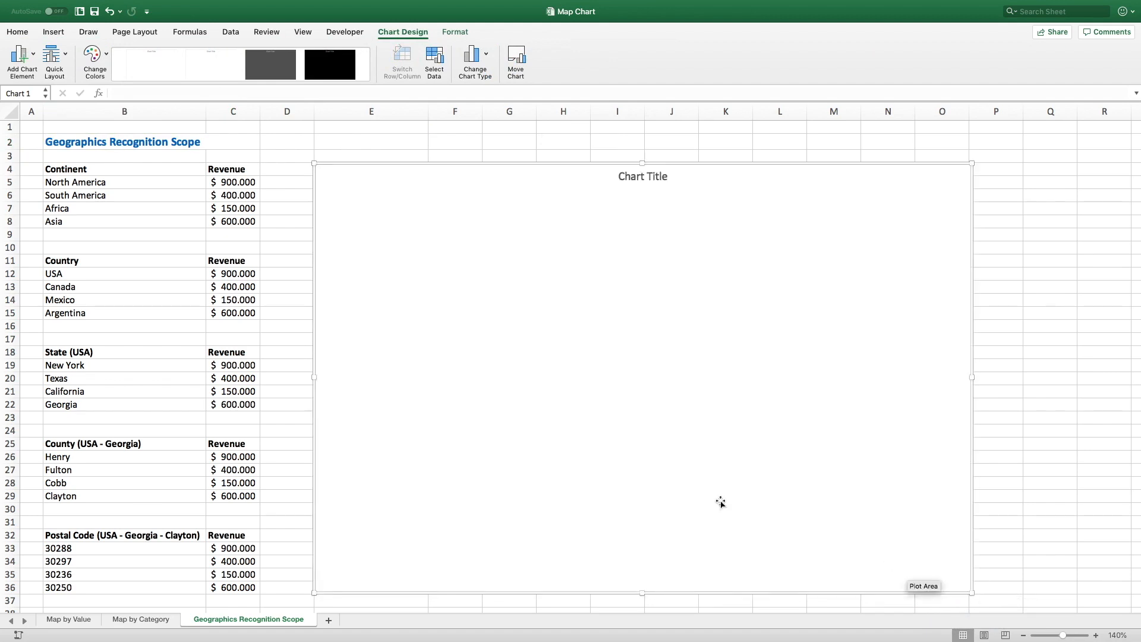
Step: Set the map chart's data range to the empty cells Q6:Q10
{"action": "left_click", "coordinate": [435, 60]}
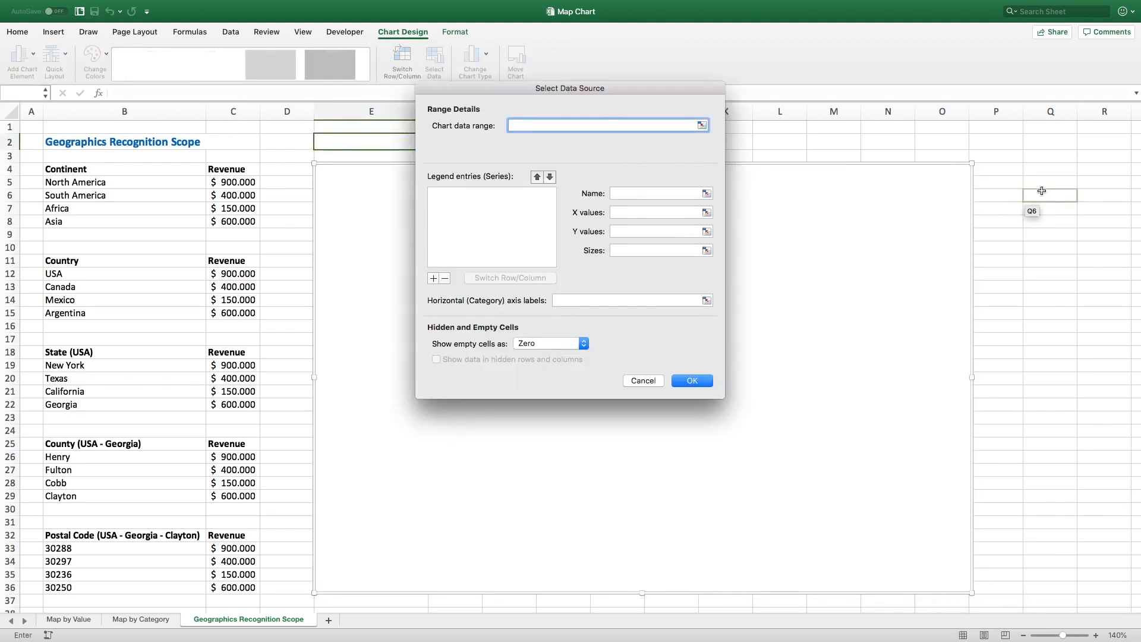
{"action": "left_click", "coordinate": [1041, 194]}
{"action": "left_click_drag", "start_coordinate": [1041, 245], "coordinate": [1040, 243]}
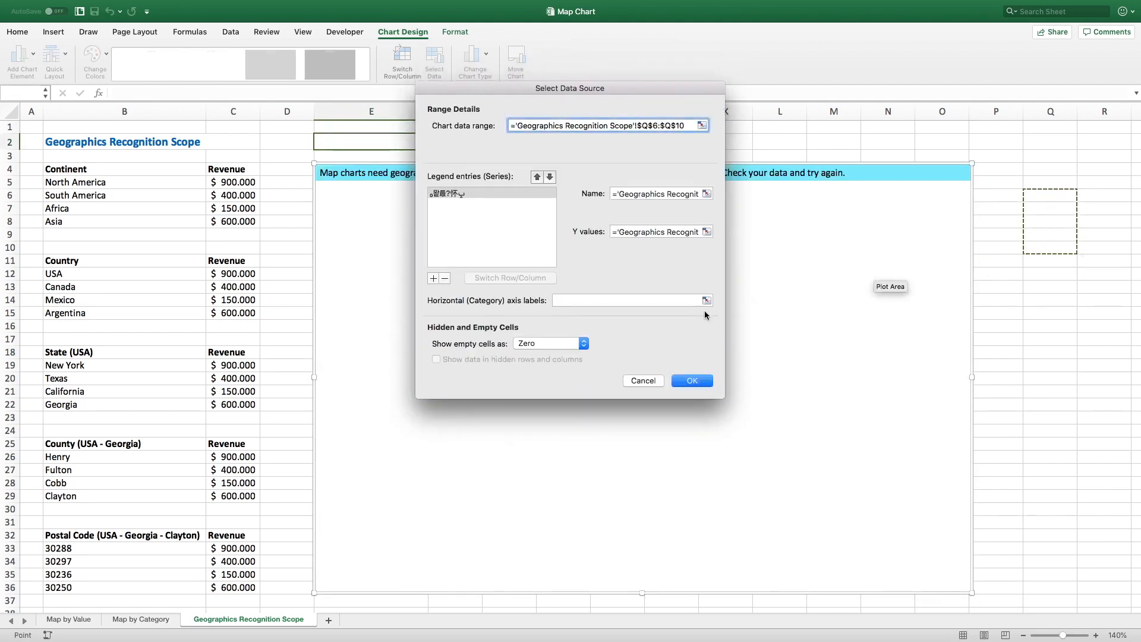
{"action": "left_click", "coordinate": [689, 381]}
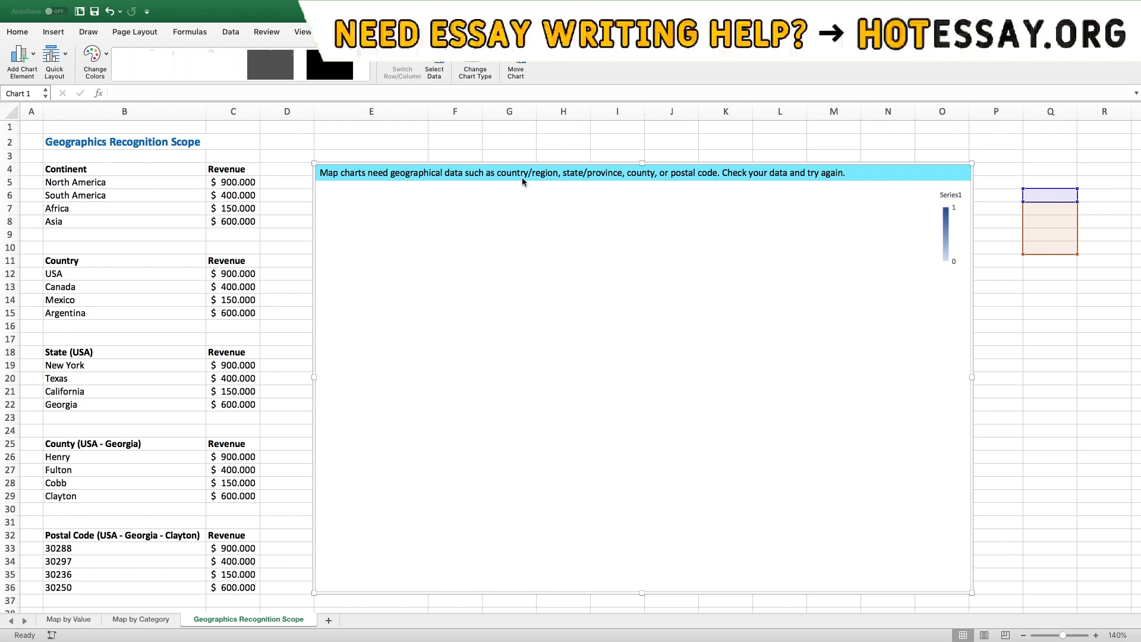
{"action": "left_click", "coordinate": [574, 309]}
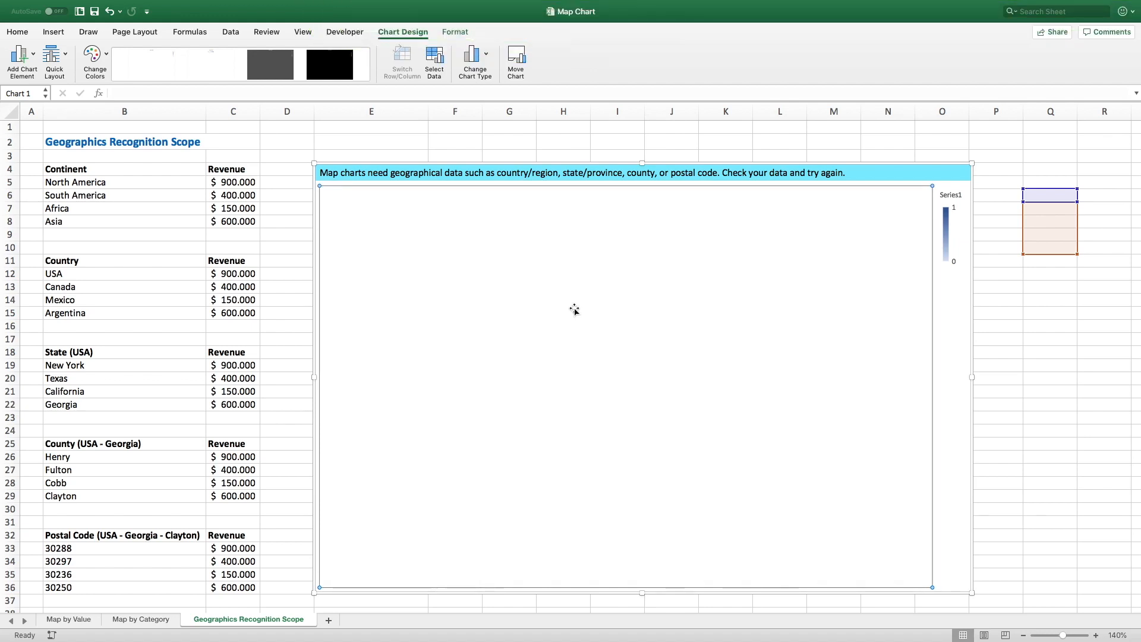
Step: Set the map chart's data range to the Continent table in B4:C8
{"action": "left_click", "coordinate": [434, 60]}
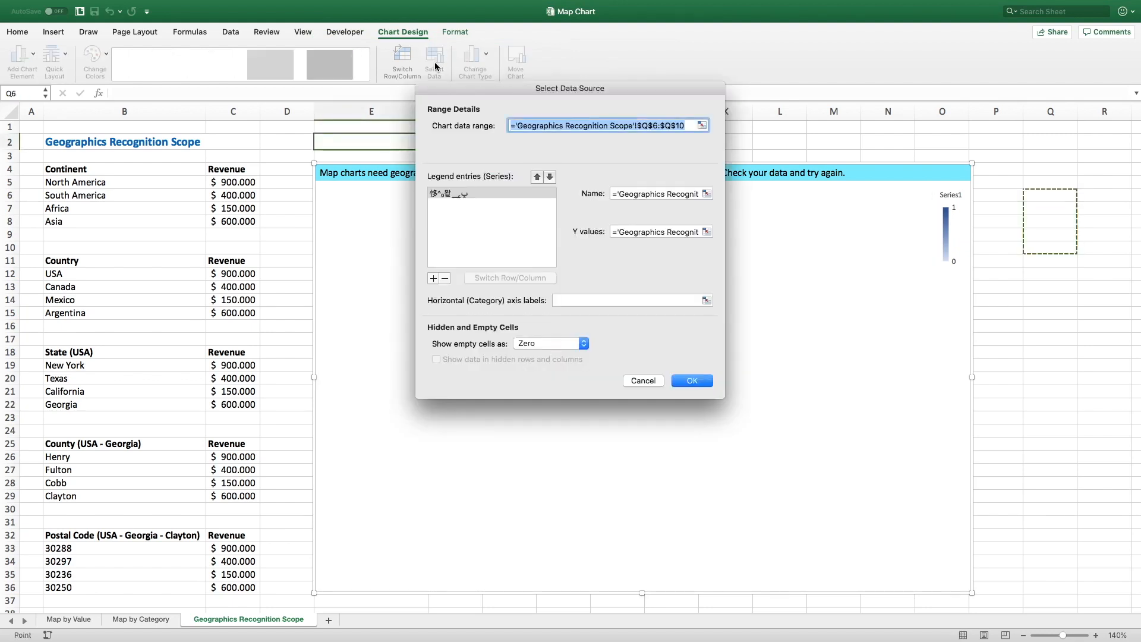
{"action": "left_click_drag", "start_coordinate": [51, 167], "coordinate": [218, 219]}
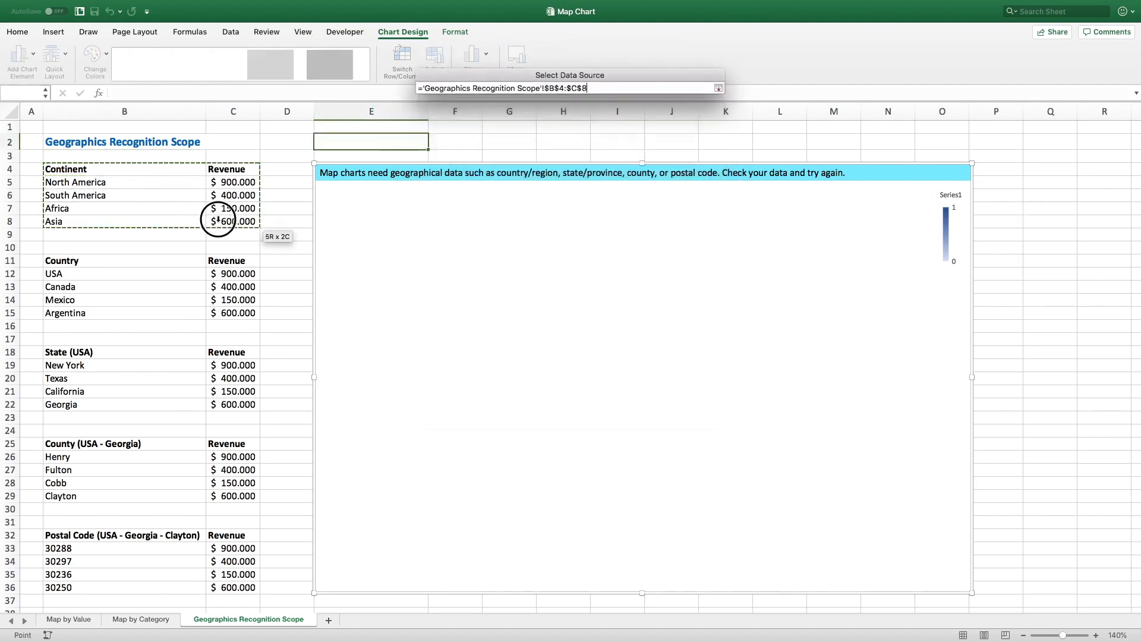
{"action": "key", "text": "Return"}
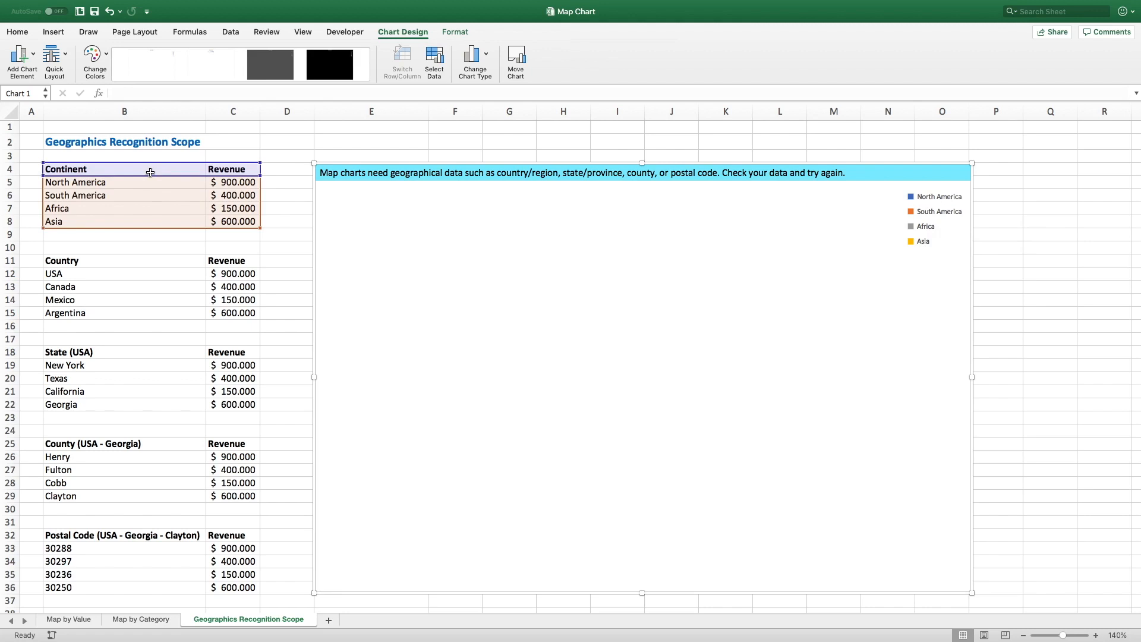
Step: Shade the Continent table in B4:C8 with a red cell fill
{"action": "left_click_drag", "start_coordinate": [150, 172], "coordinate": [237, 222]}
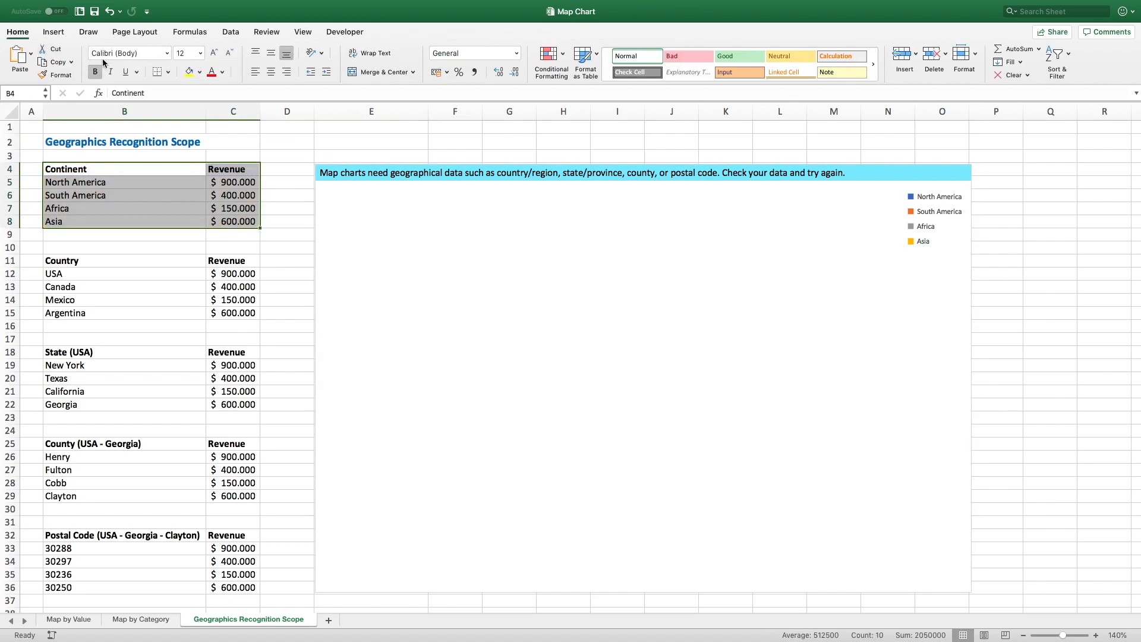
{"action": "left_click", "coordinate": [200, 72]}
{"action": "key", "text": "Escape"}
Step: Change the map chart's data range to the Country table in B11:C15
{"action": "left_click", "coordinate": [500, 290]}
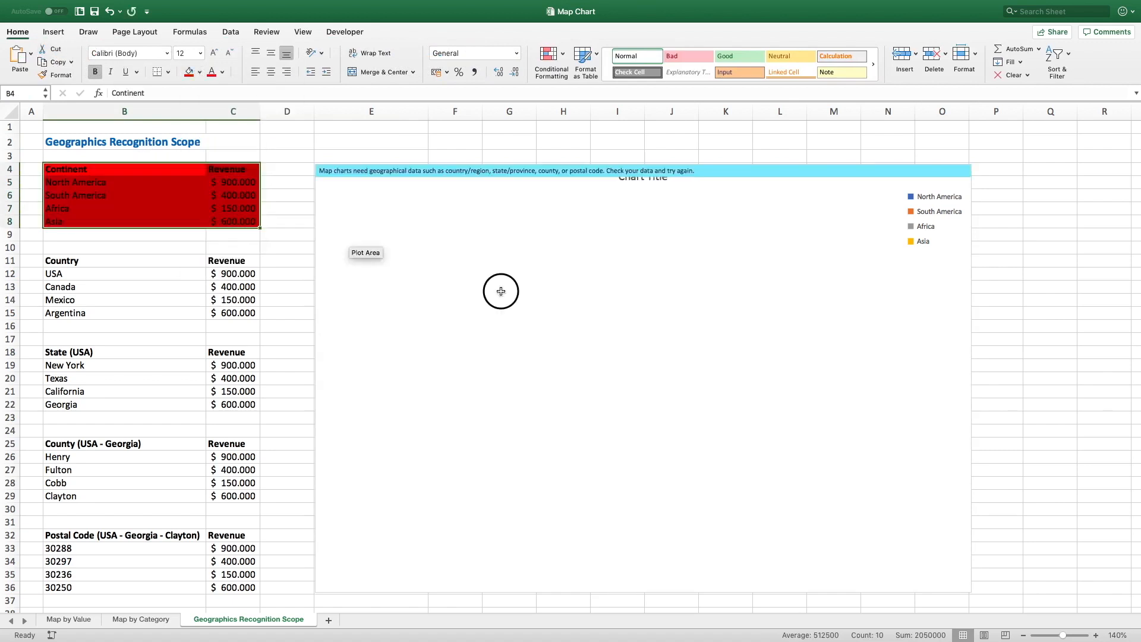
{"action": "left_click", "coordinate": [410, 33]}
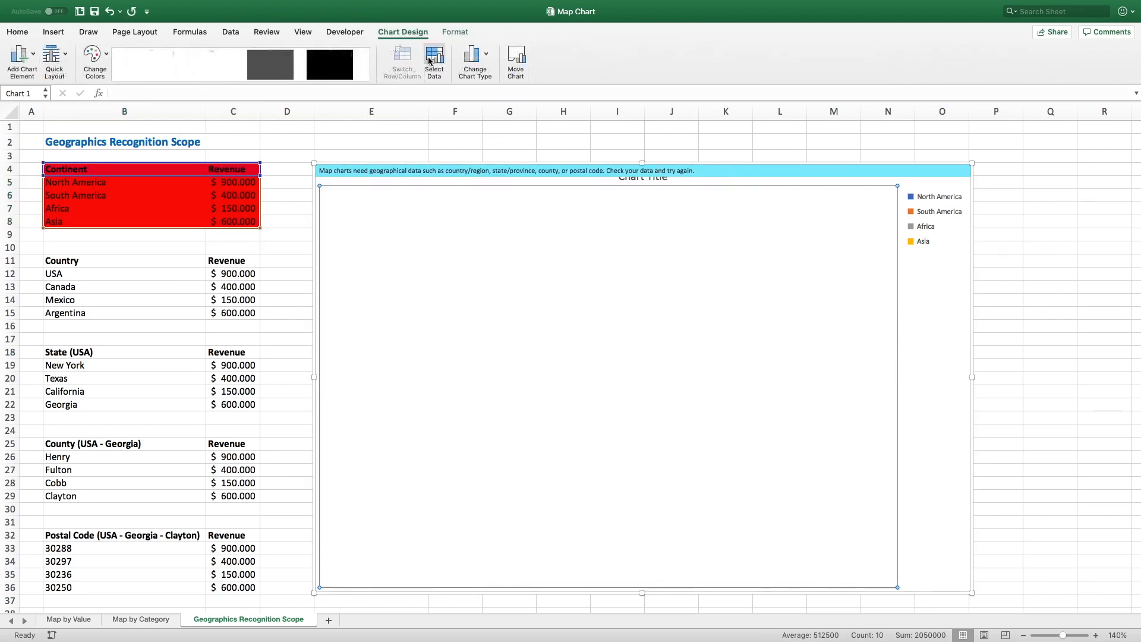
{"action": "left_click", "coordinate": [434, 59]}
{"action": "left_click_drag", "start_coordinate": [141, 262], "coordinate": [242, 313]}
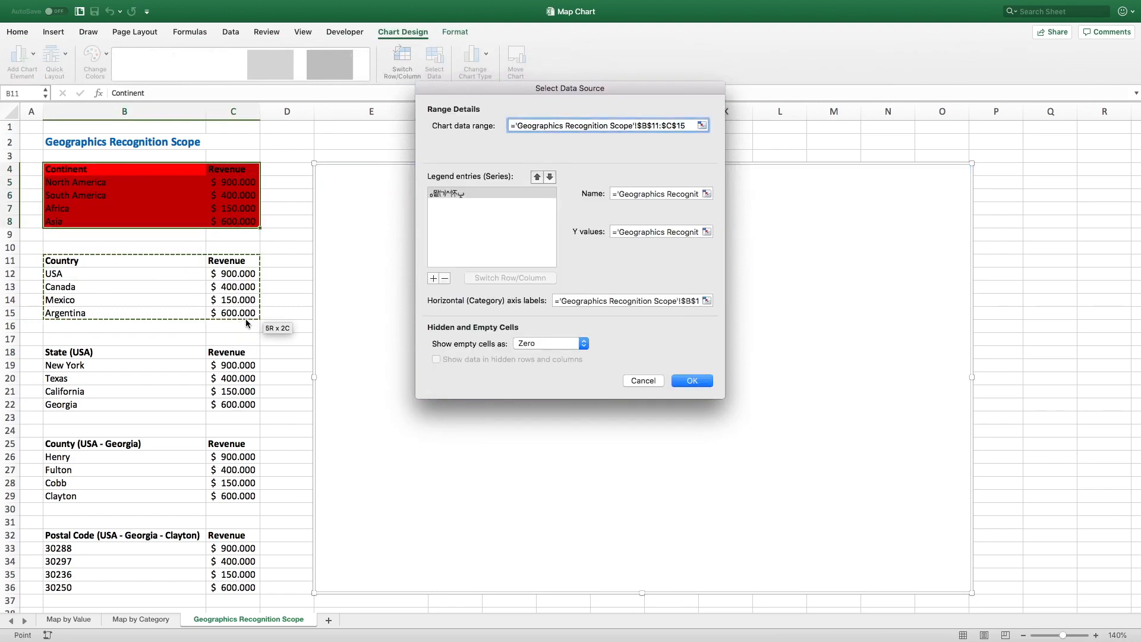
{"action": "key", "text": "Return"}
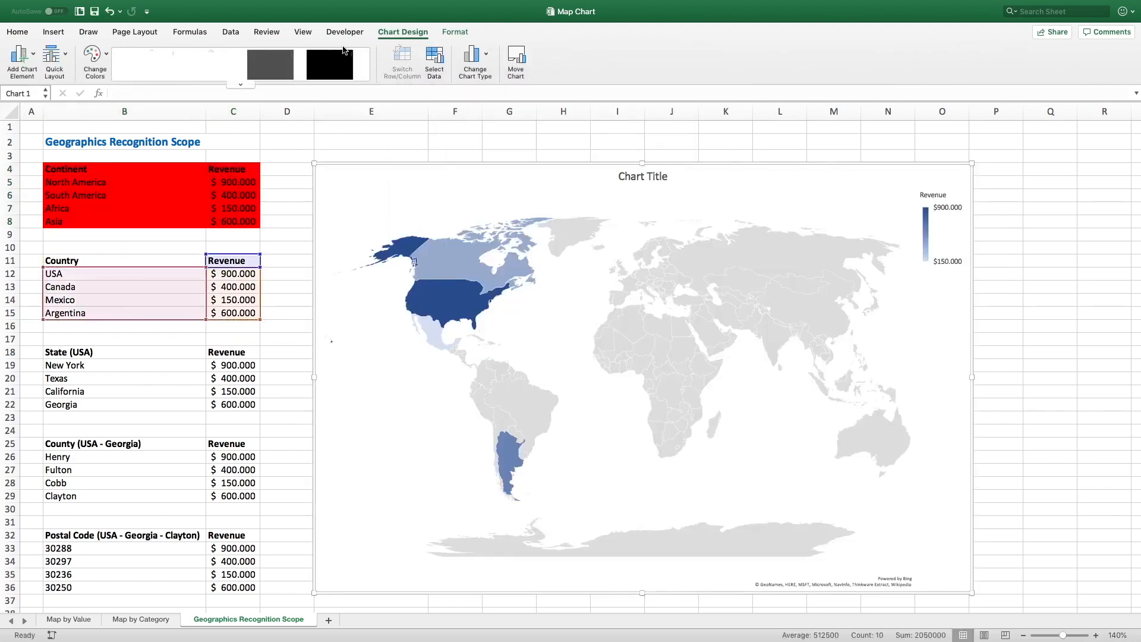
Step: Apply the black chart style to the map and check the revenue shown for the plotted countries
{"action": "left_click", "coordinate": [331, 65]}
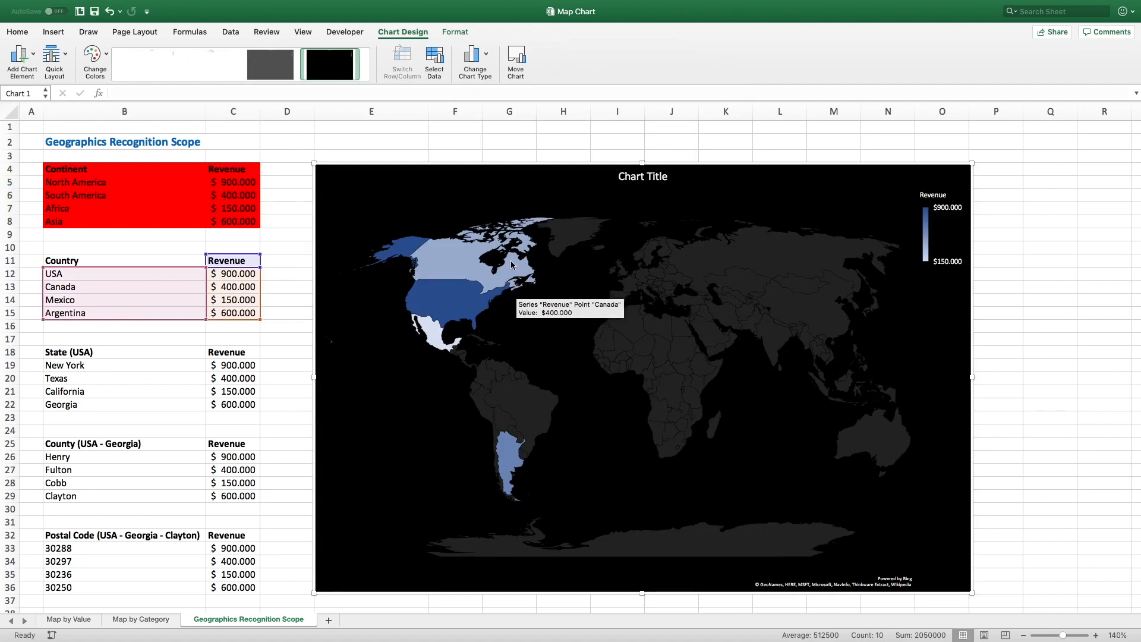
{"action": "mouse_move", "coordinate": [431, 342]}
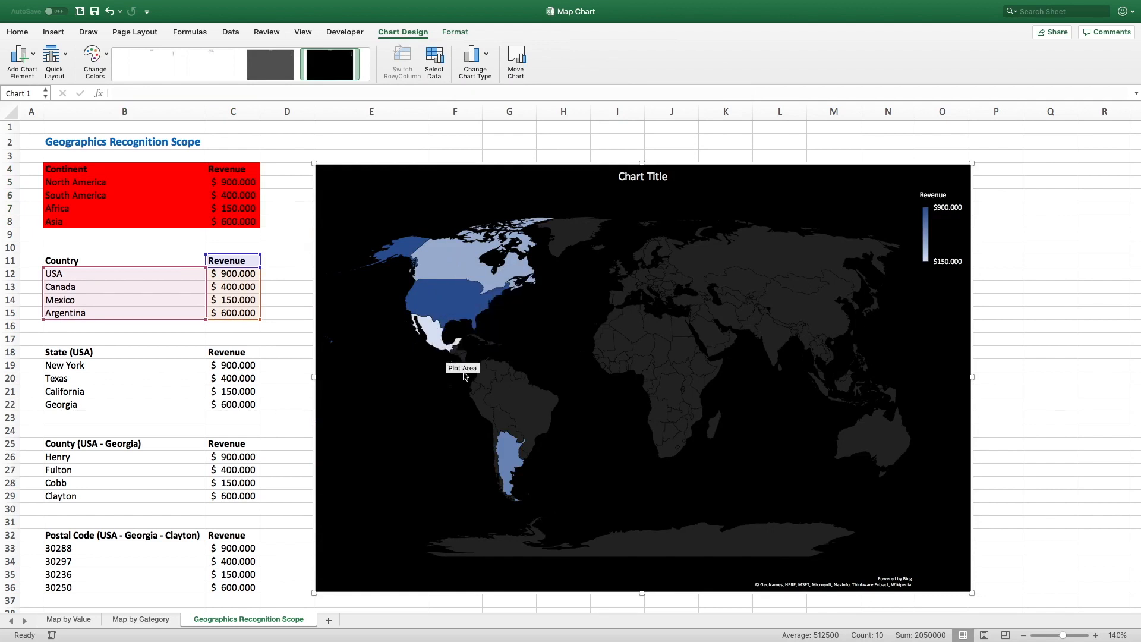
{"action": "mouse_move", "coordinate": [513, 458]}
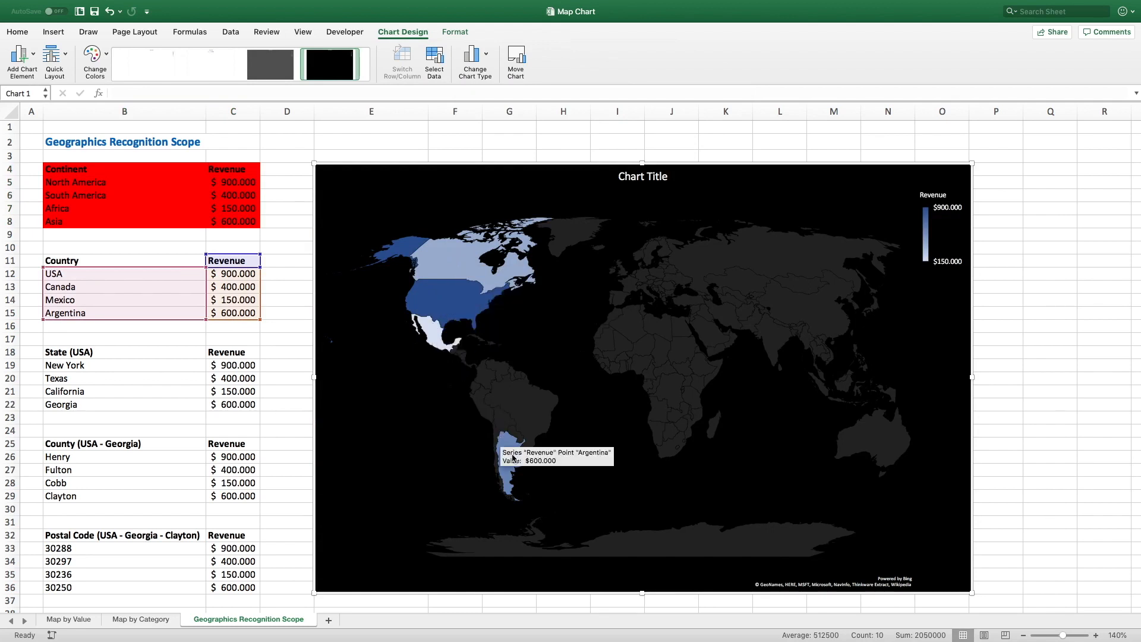
Step: Replace the country names in B13:B15 with the codes CA, MX and AR, and check the data points on the map
{"action": "double_click", "coordinate": [124, 284]}
{"action": "key", "text": "BackSpace"}
{"action": "key", "text": "BackSpace"}
{"action": "key", "text": "BackSpace"}
{"action": "key", "text": "BackSpace"}
{"action": "key", "text": "Return"}
{"action": "type", "text": "MX"}
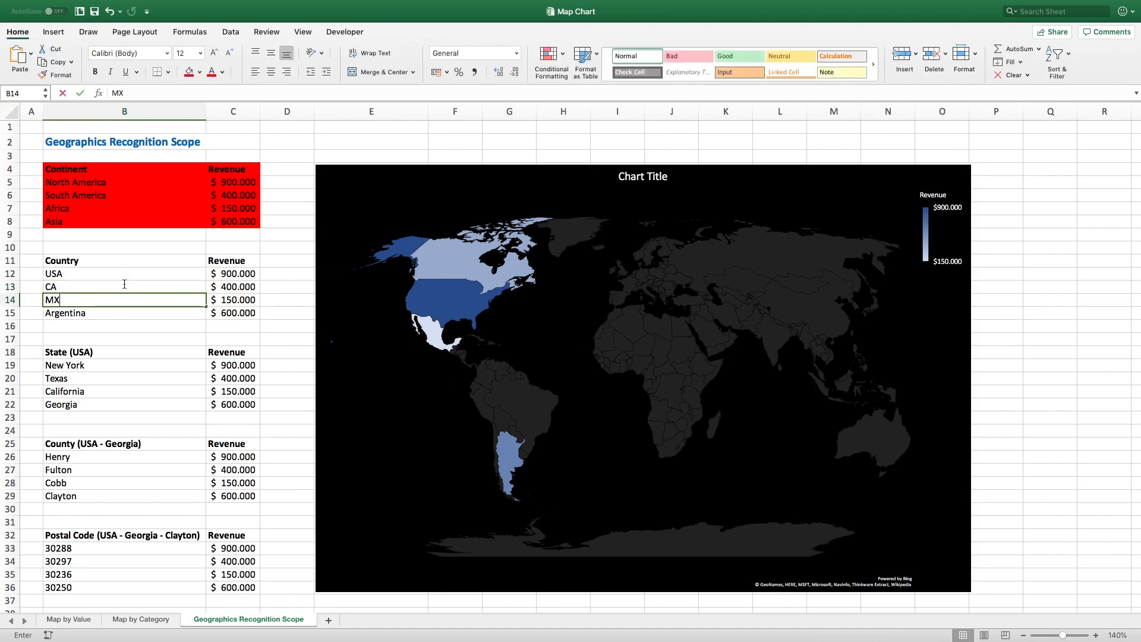
{"action": "key", "text": "Return"}
{"action": "type", "text": "AR"}
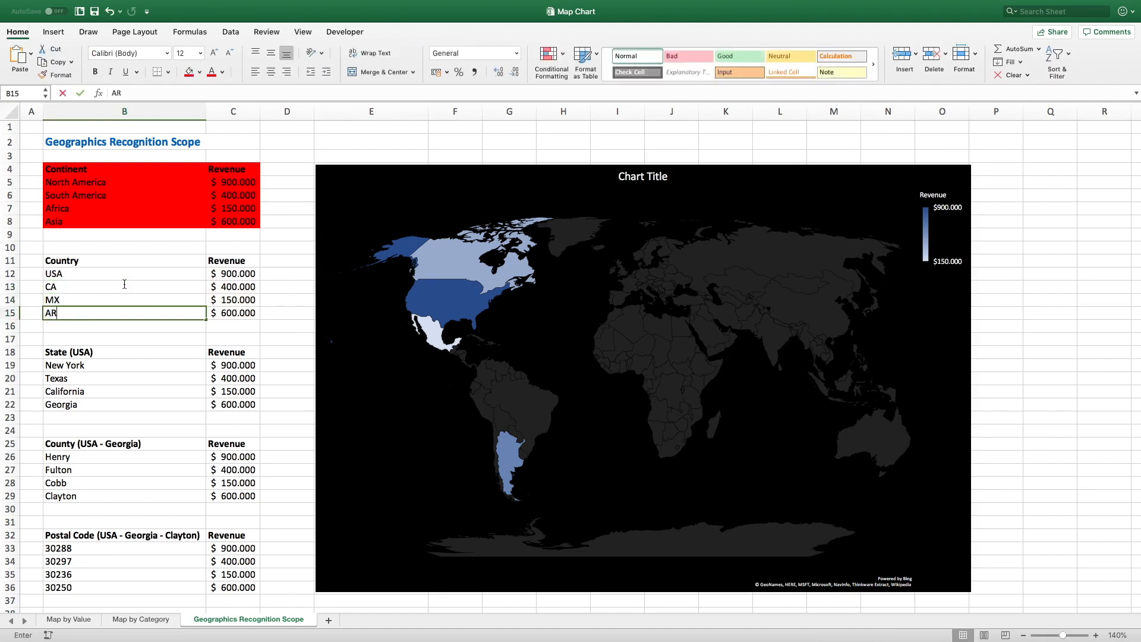
{"action": "key", "text": "Return"}
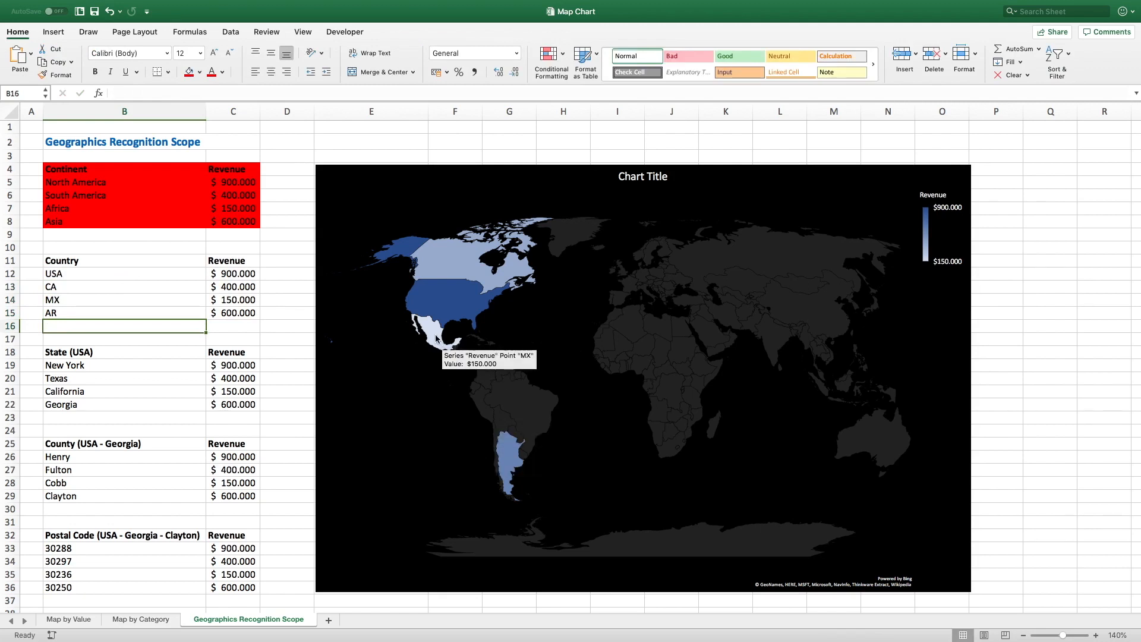
{"action": "mouse_move", "coordinate": [464, 274]}
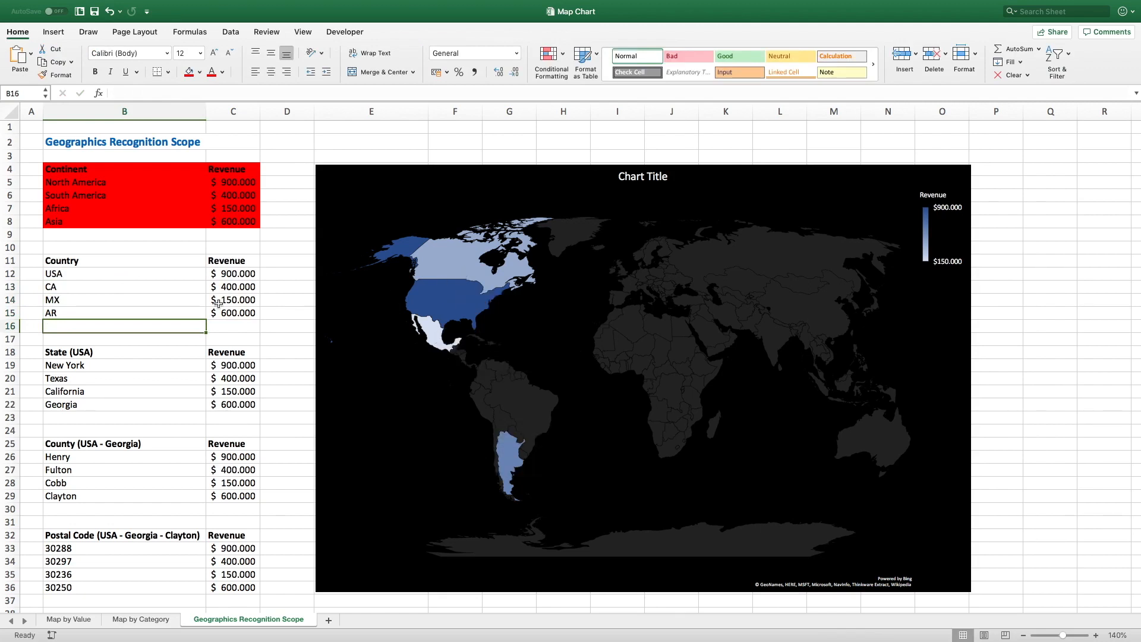
Step: Try the invalid country code XX in B15 and expand the map chart's data notice
{"action": "left_click", "coordinate": [144, 313]}
{"action": "type", "text": "XX"}
{"action": "key", "text": "Return"}
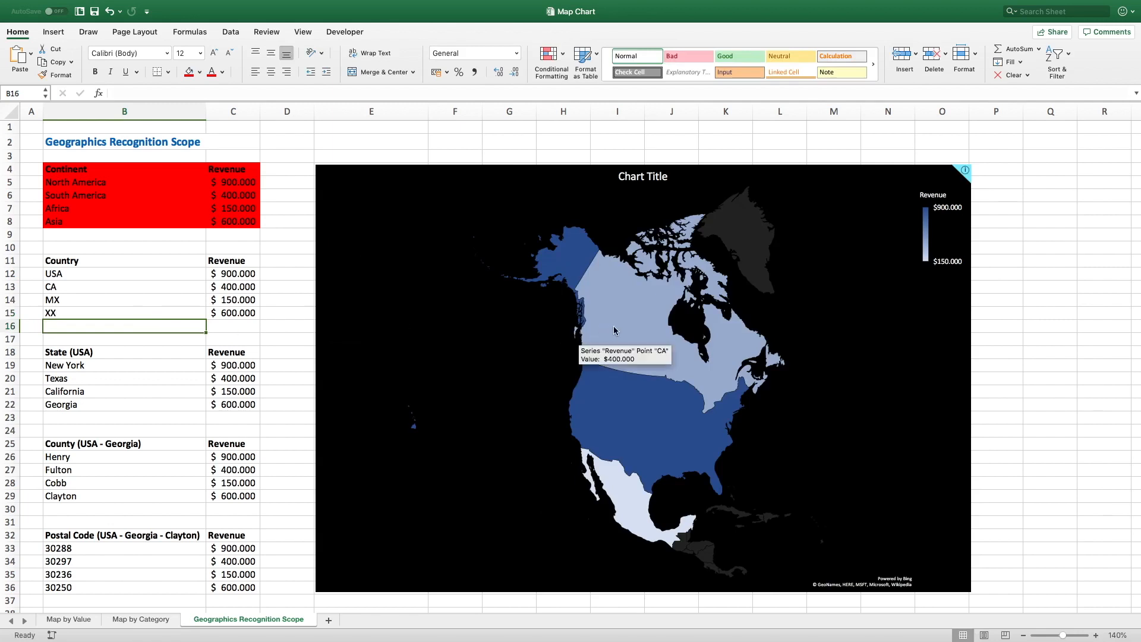
{"action": "mouse_move", "coordinate": [616, 471]}
{"action": "mouse_move", "coordinate": [650, 334]}
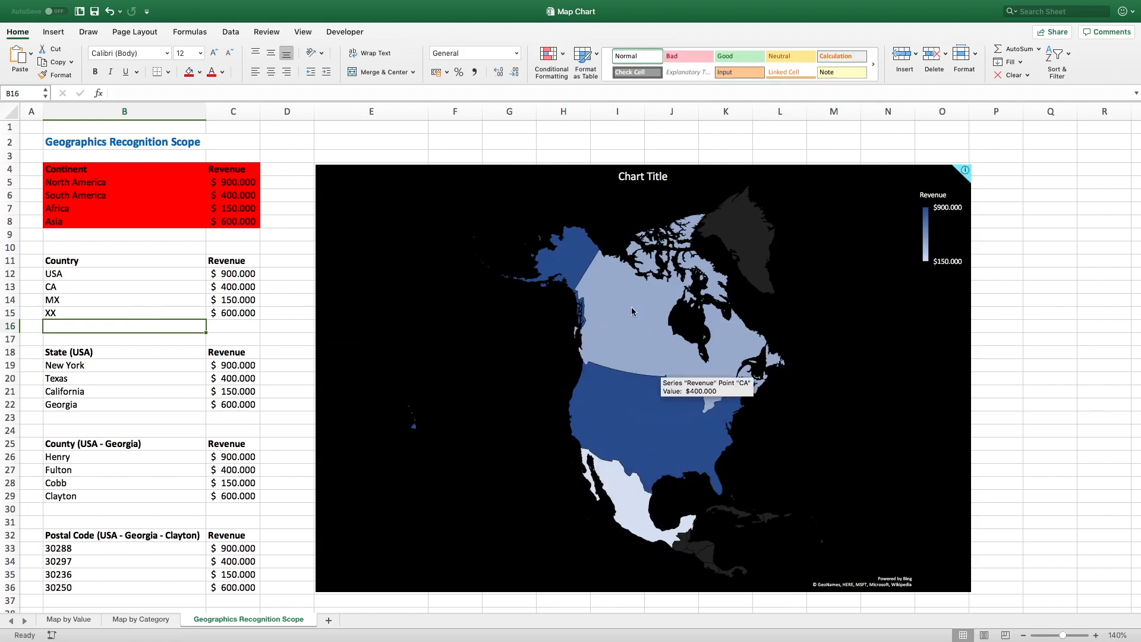
{"action": "left_click", "coordinate": [964, 172]}
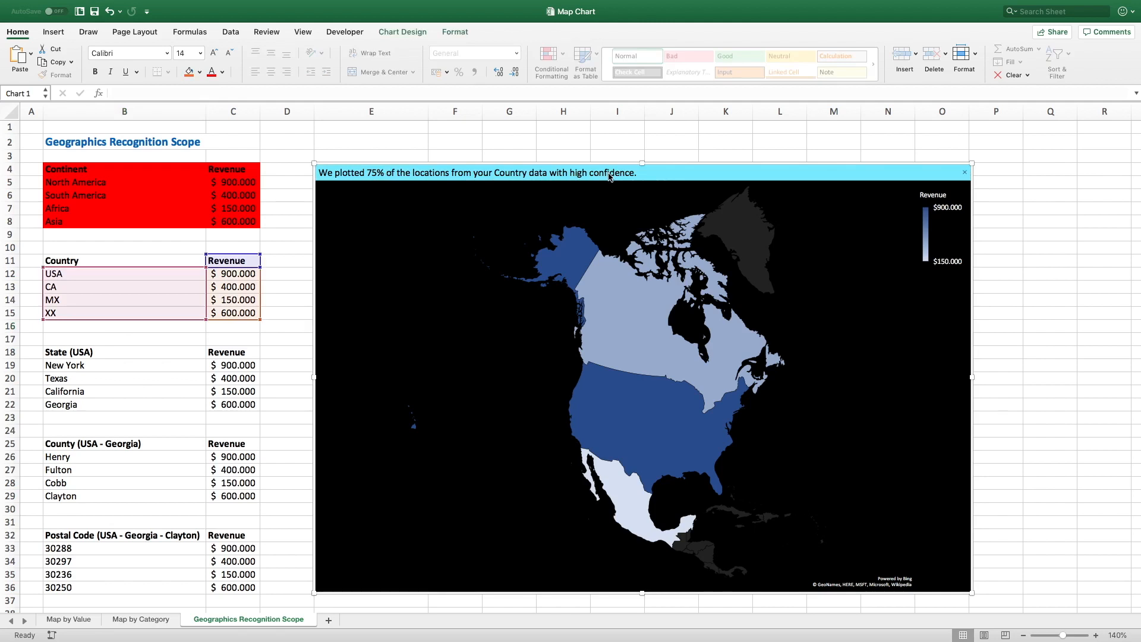
Step: Set the country code in B15 to AR and check Argentina's data point on the map
{"action": "left_click", "coordinate": [125, 313]}
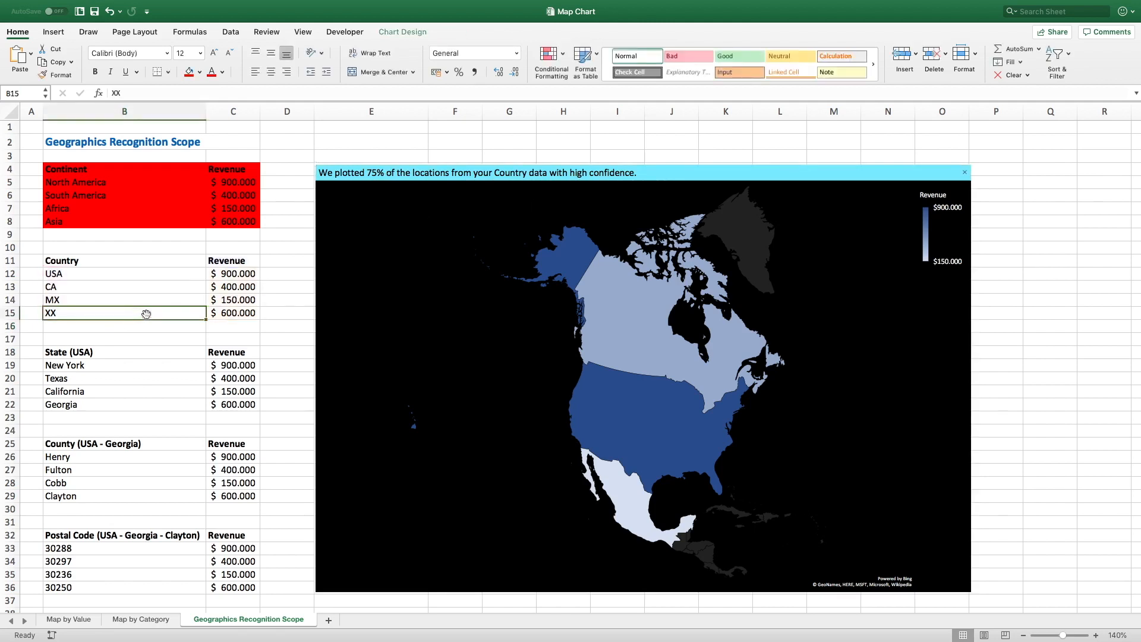
{"action": "type", "text": "AR"}
{"action": "key", "text": "Return"}
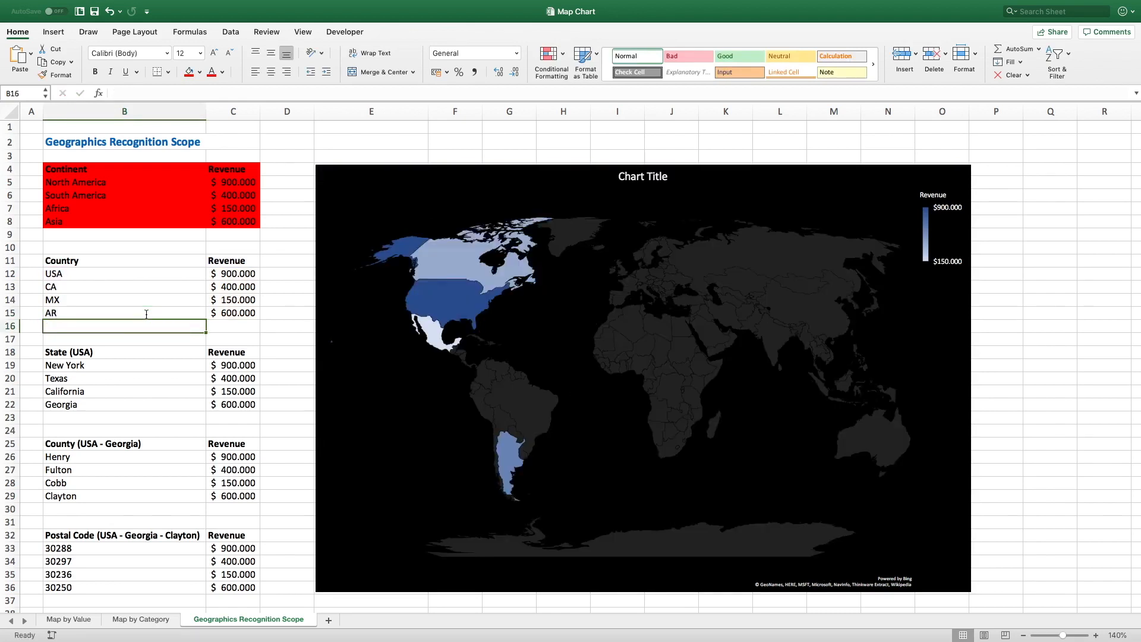
{"action": "mouse_move", "coordinate": [504, 446]}
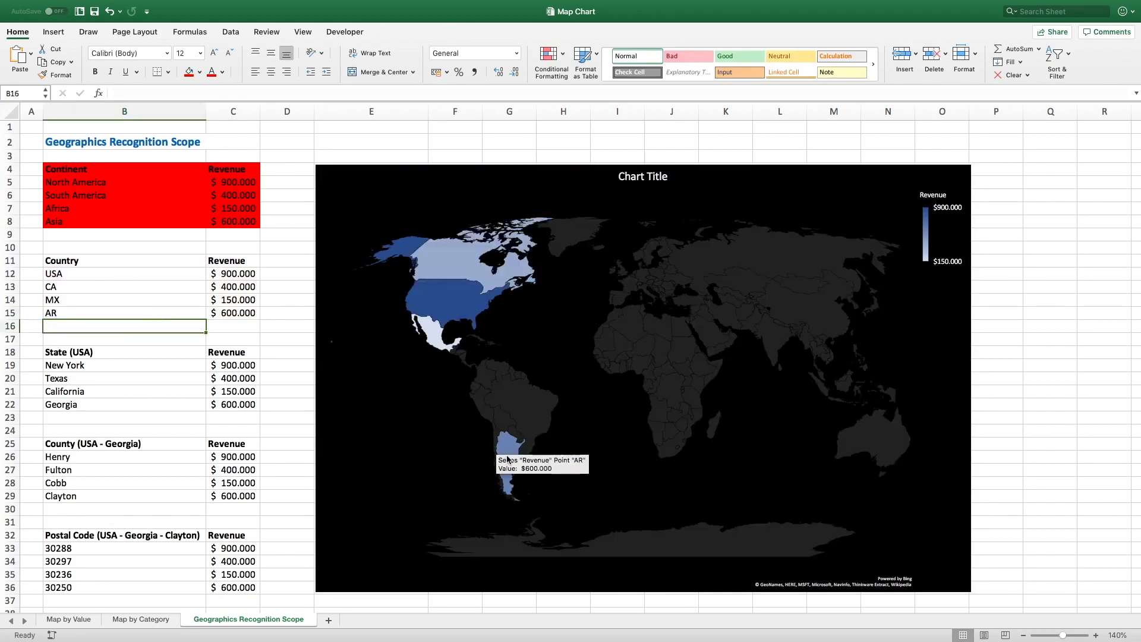
Step: Shade the Country table in B11:C15 with a standard green cell fill
{"action": "left_click_drag", "start_coordinate": [142, 261], "coordinate": [250, 312]}
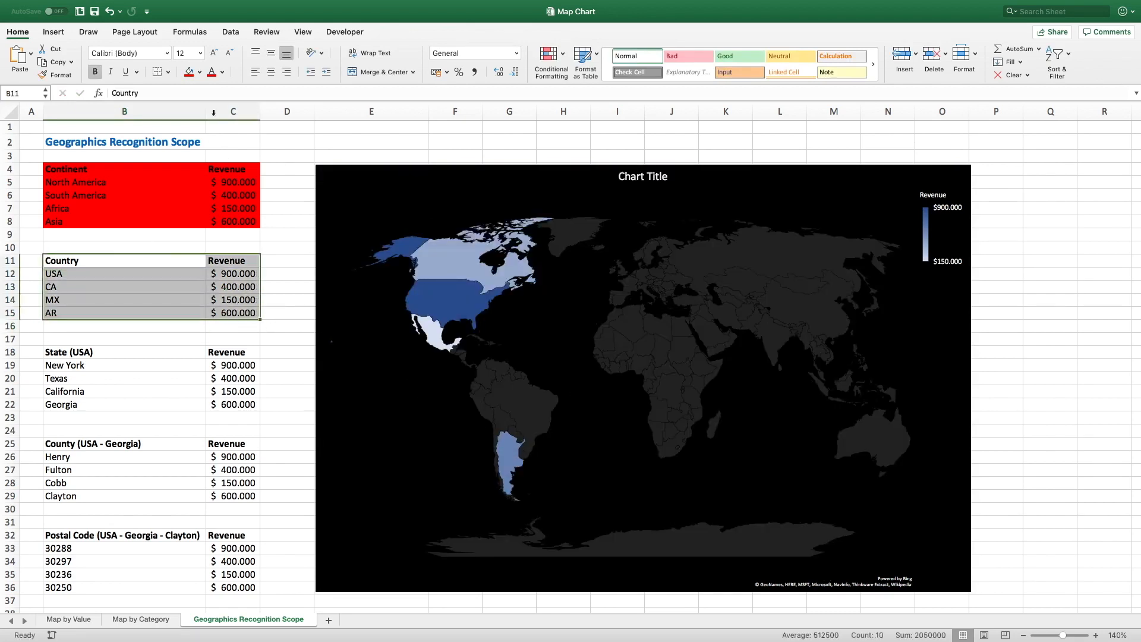
{"action": "left_click", "coordinate": [199, 72]}
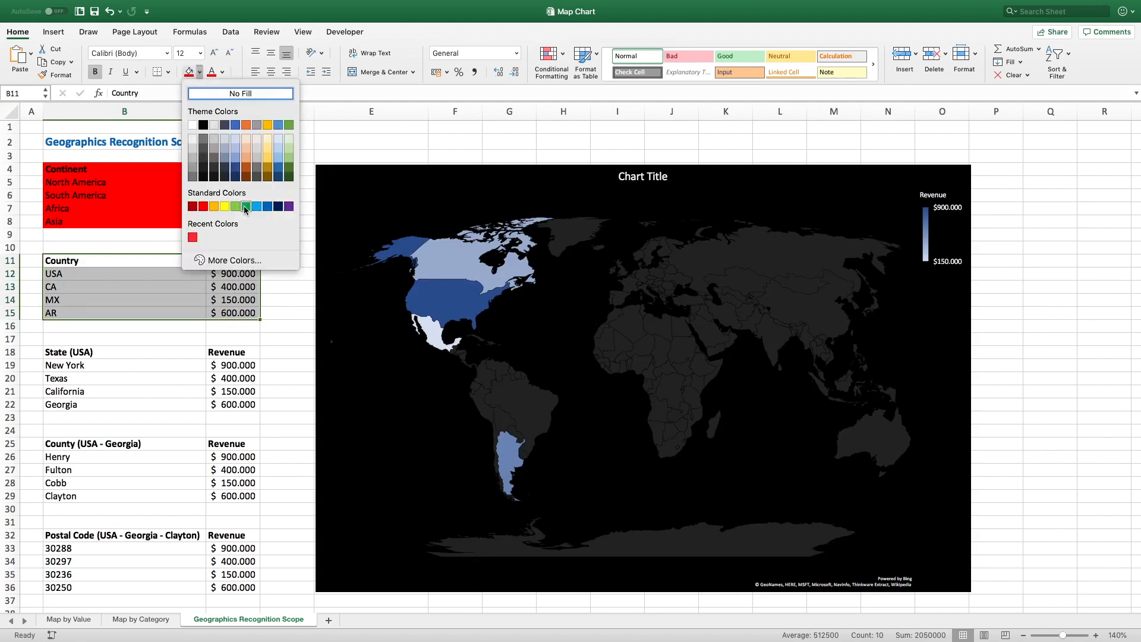
{"action": "left_click", "coordinate": [245, 206]}
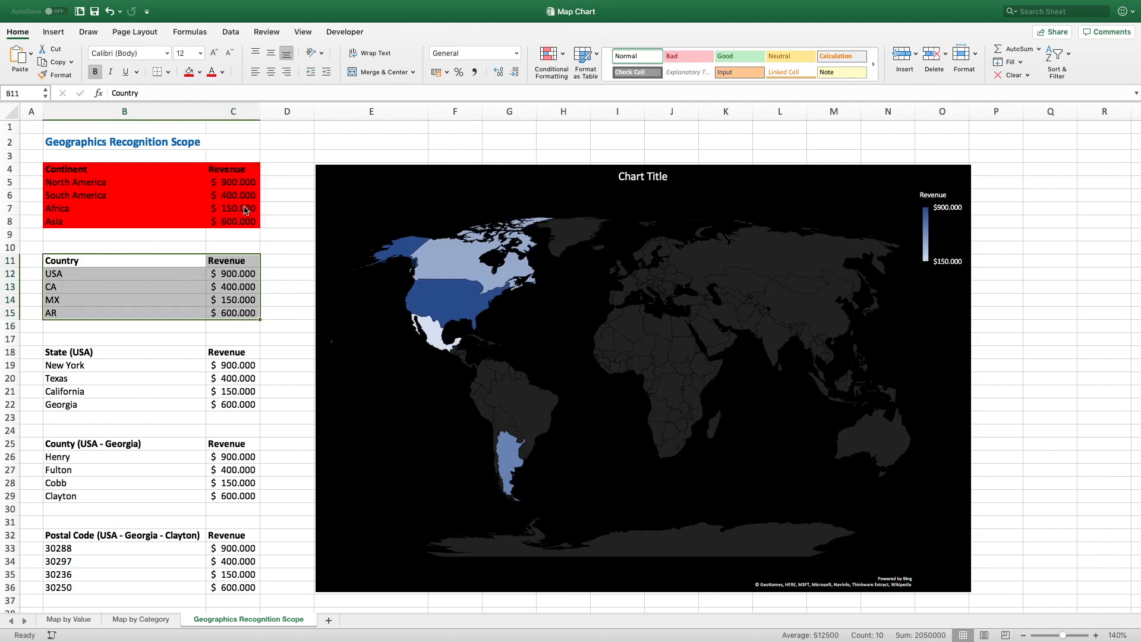
Step: Change the map chart's data range to the State table in B18:C22 and check the states' data points on the map
{"action": "left_click", "coordinate": [545, 208]}
{"action": "left_click", "coordinate": [409, 37]}
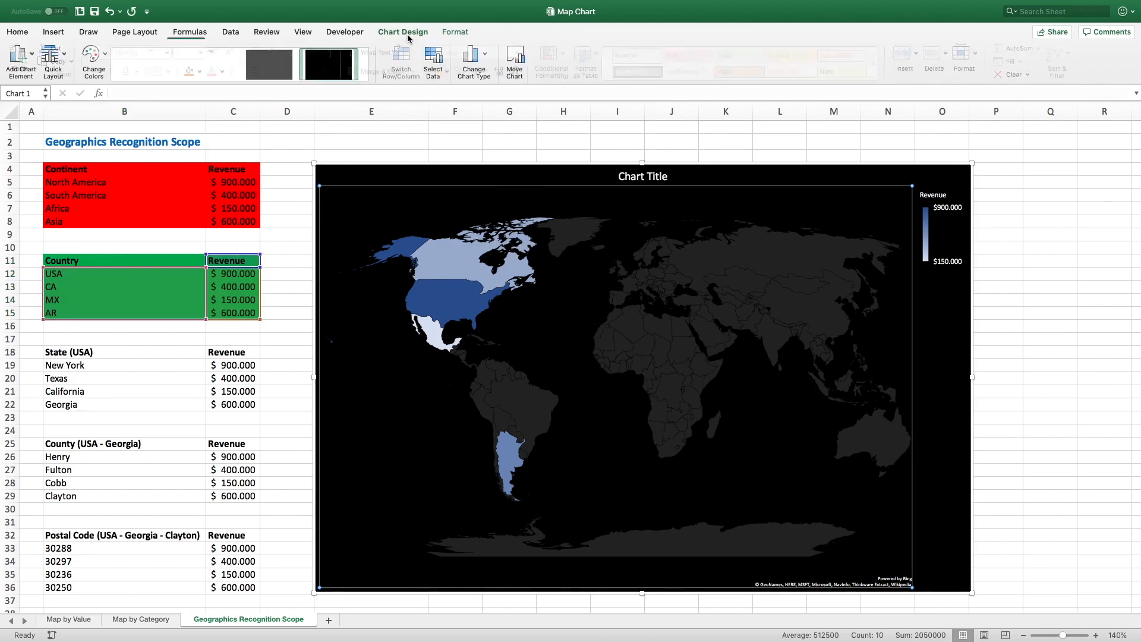
{"action": "left_click", "coordinate": [433, 63]}
{"action": "left_click_drag", "start_coordinate": [119, 350], "coordinate": [221, 405]}
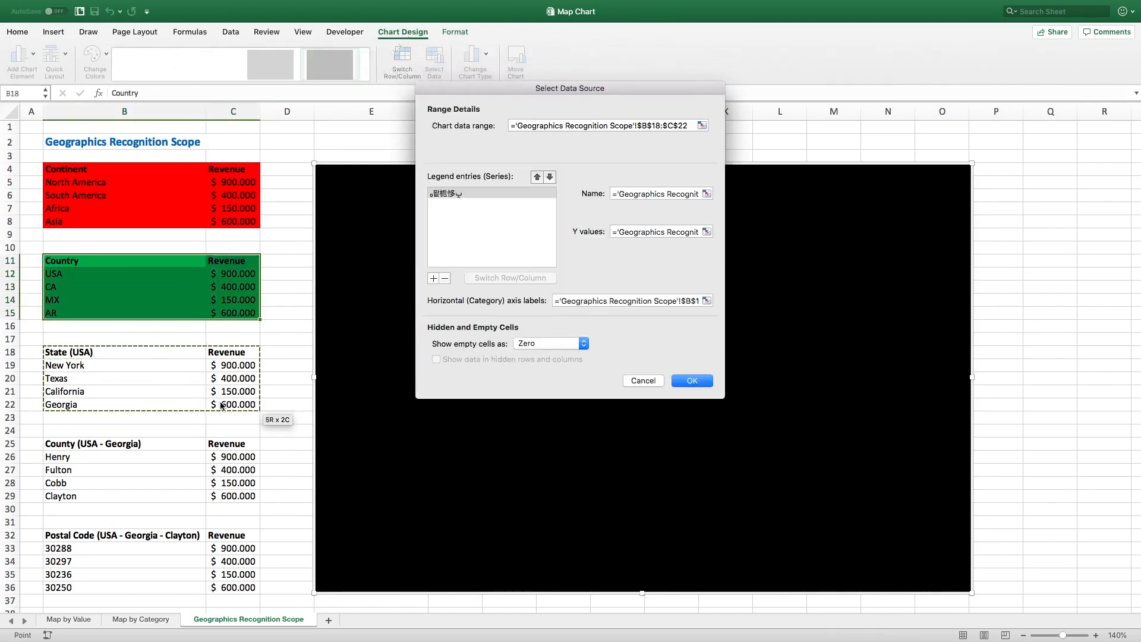
{"action": "key", "text": "Return"}
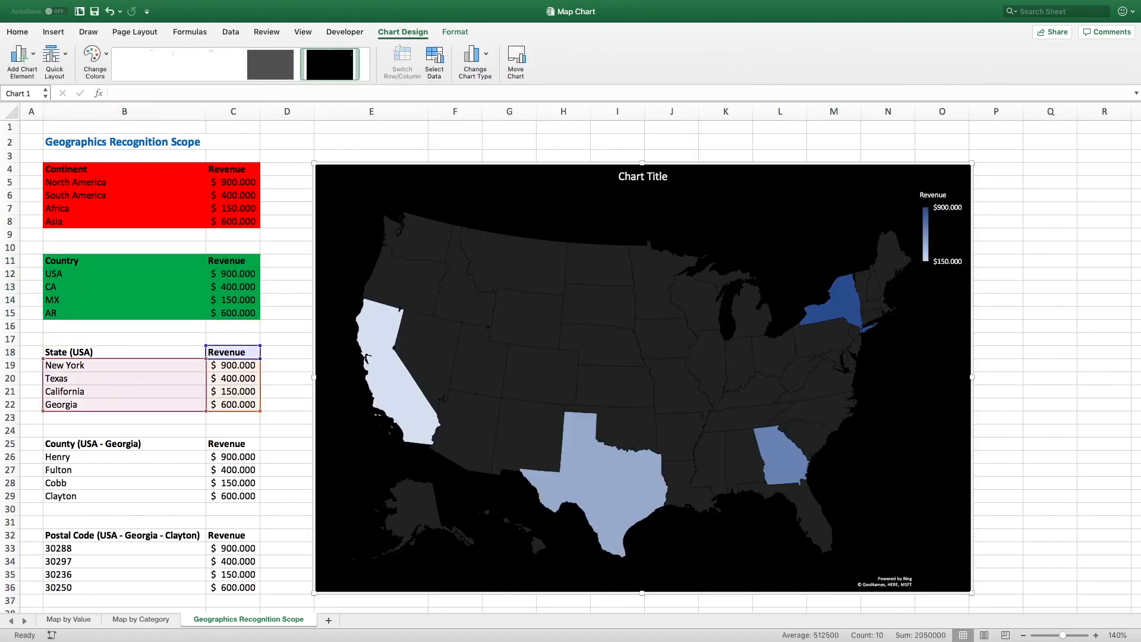
{"action": "mouse_move", "coordinate": [391, 381]}
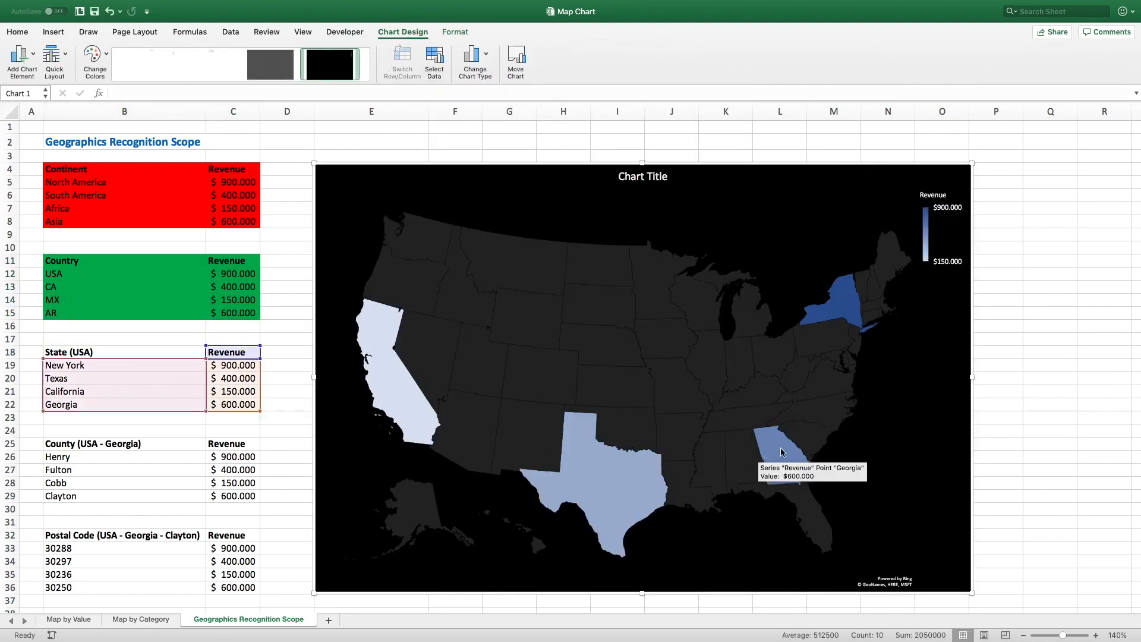
{"action": "mouse_move", "coordinate": [833, 303]}
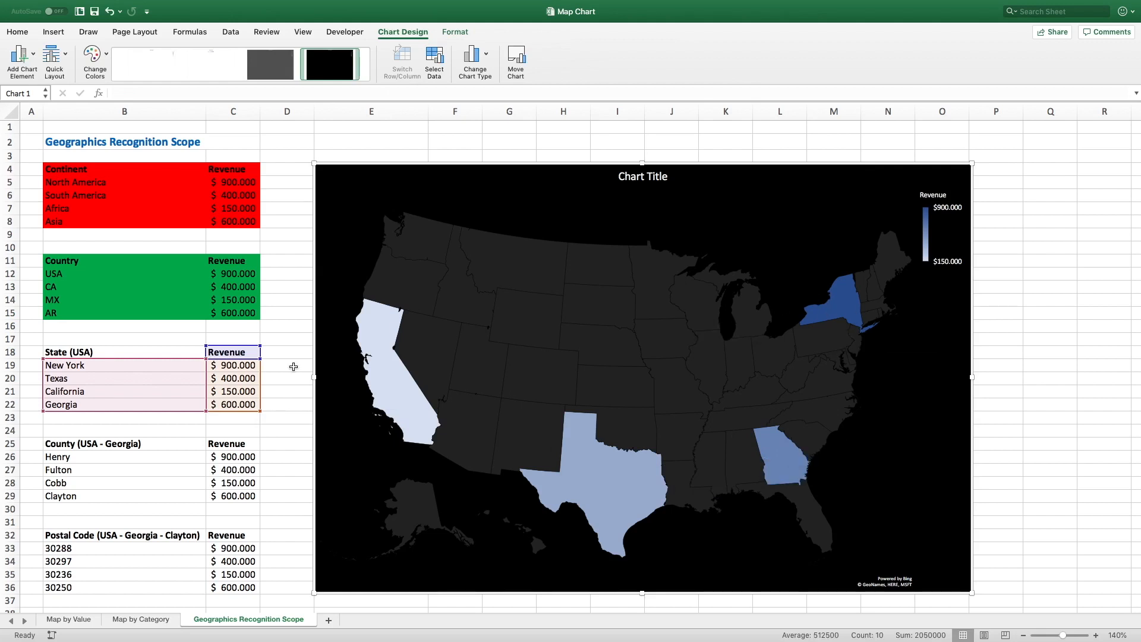
Step: Replace the state names in B19:B22 with the codes NY, TX, CA and GA, and check the data points on the map
{"action": "left_click", "coordinate": [182, 366]}
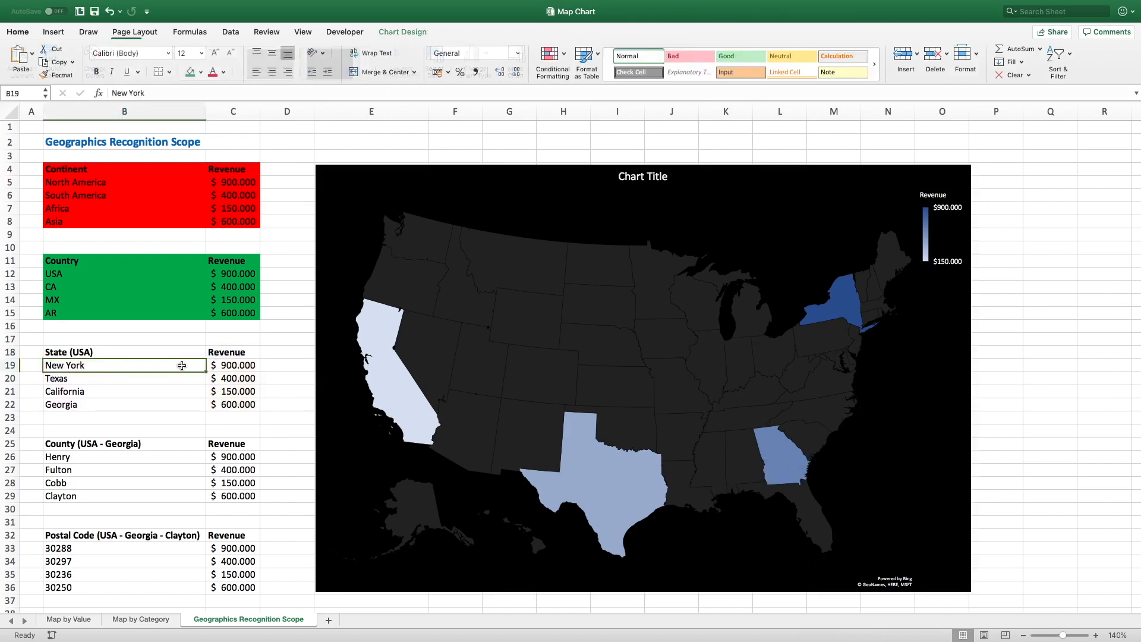
{"action": "type", "text": "NY"}
{"action": "key", "text": "Return"}
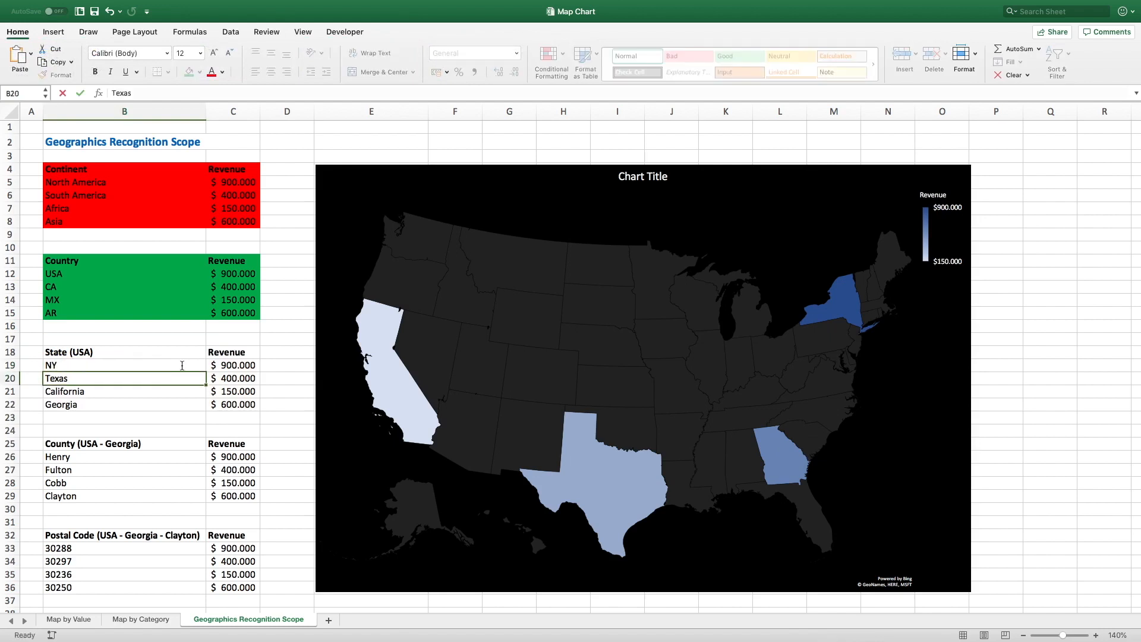
{"action": "type", "text": "TX"}
{"action": "key", "text": "Return"}
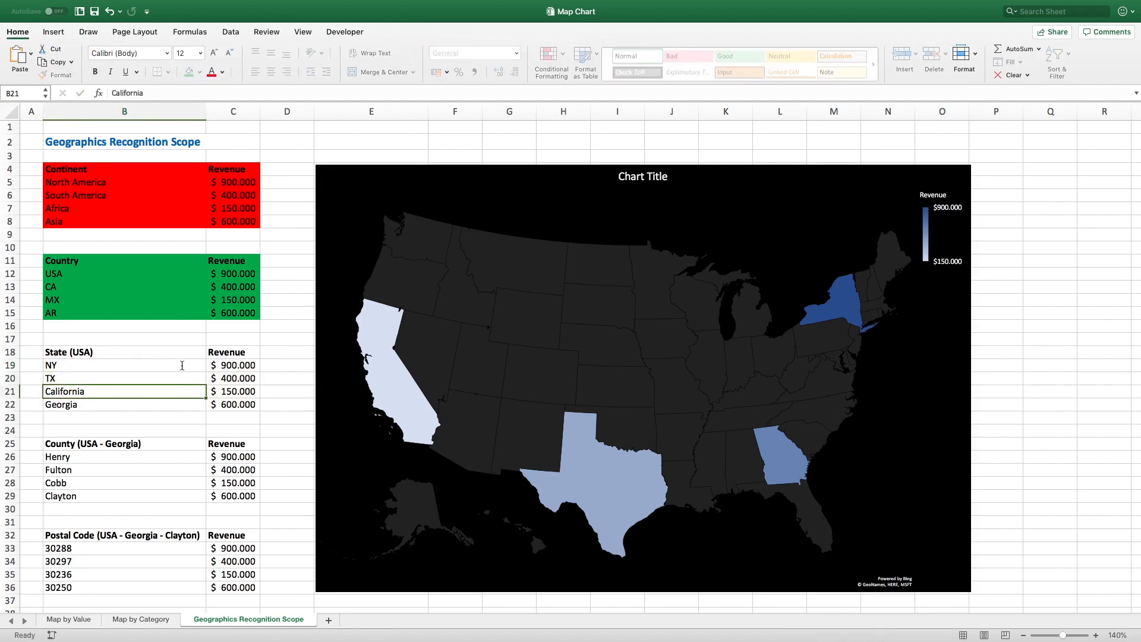
{"action": "type", "text": "CA"}
{"action": "key", "text": "Return"}
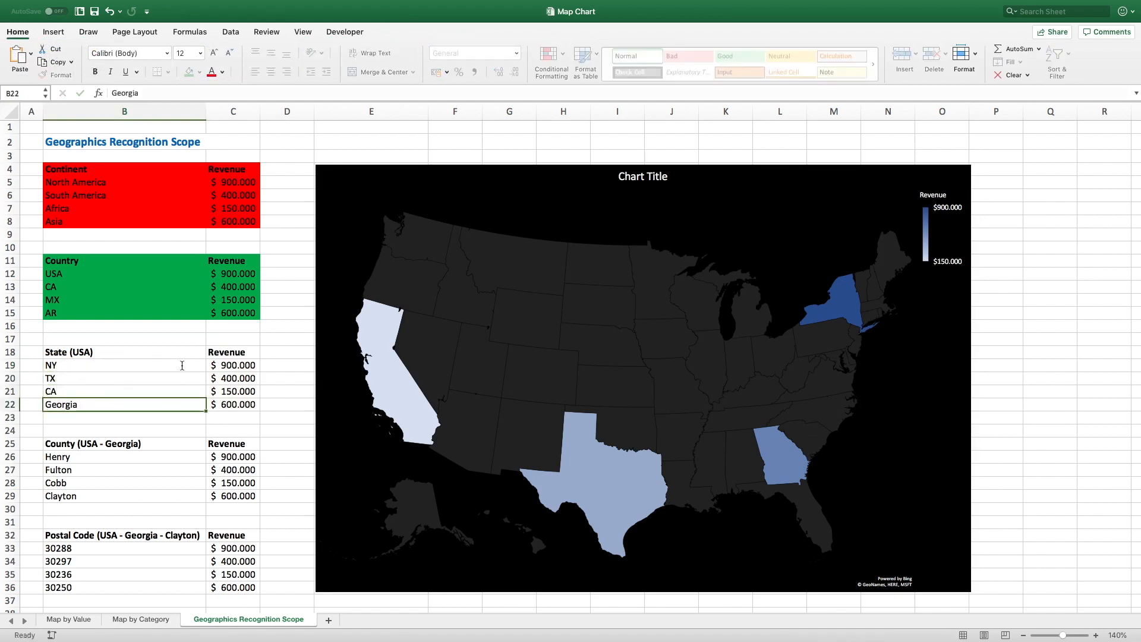
{"action": "type", "text": "GA"}
{"action": "key", "text": "Return"}
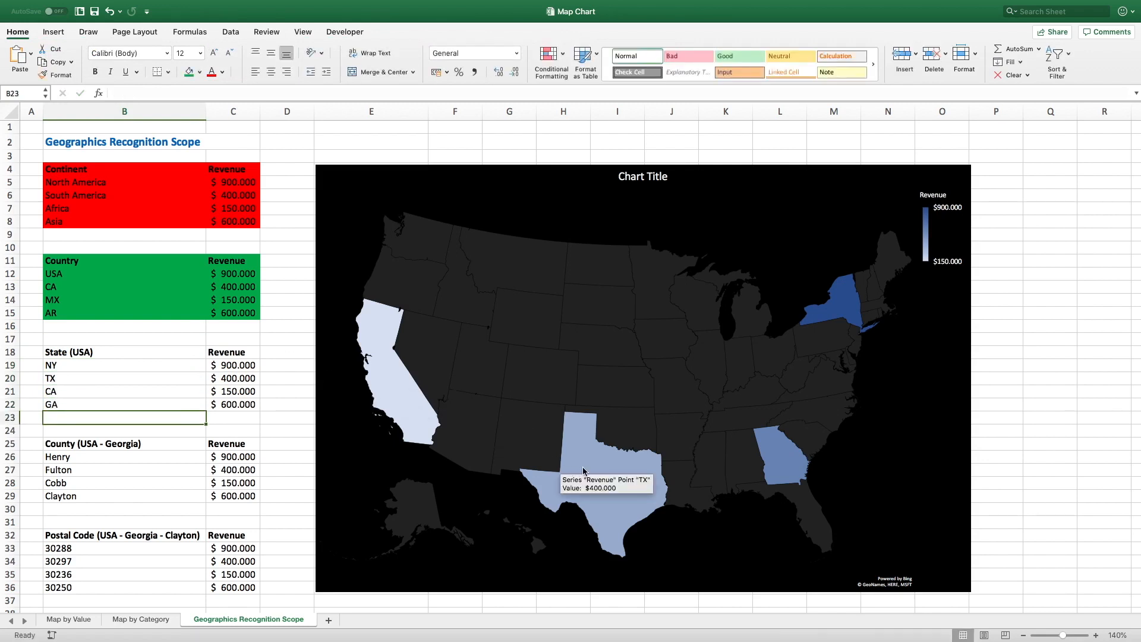
{"action": "mouse_move", "coordinate": [774, 467]}
{"action": "mouse_move", "coordinate": [850, 310]}
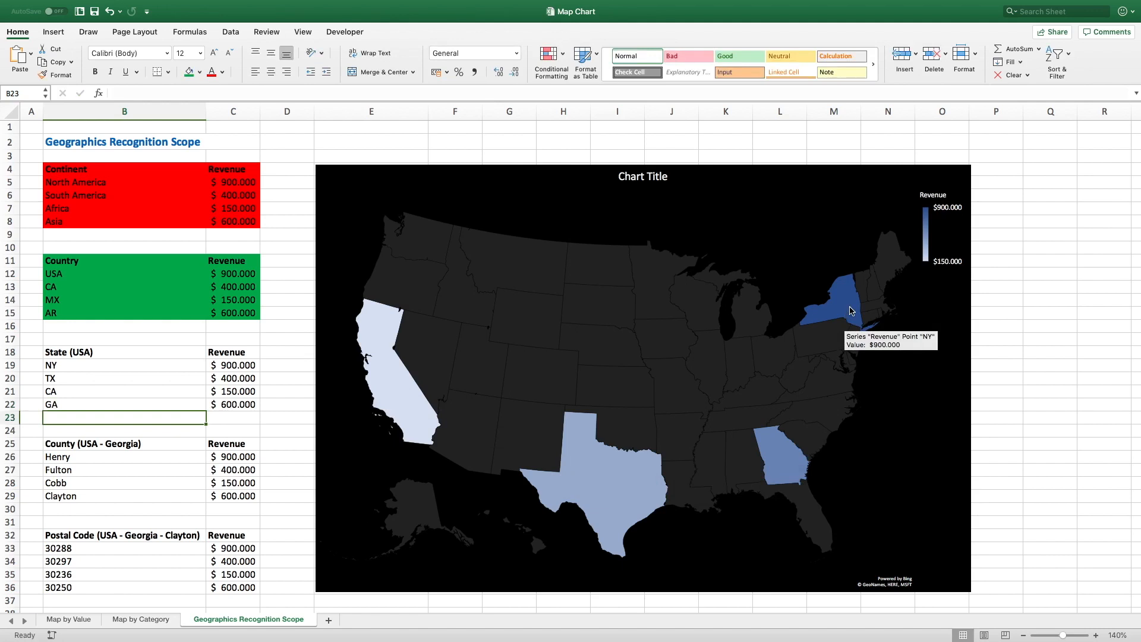
{"action": "left_click", "coordinate": [127, 390]}
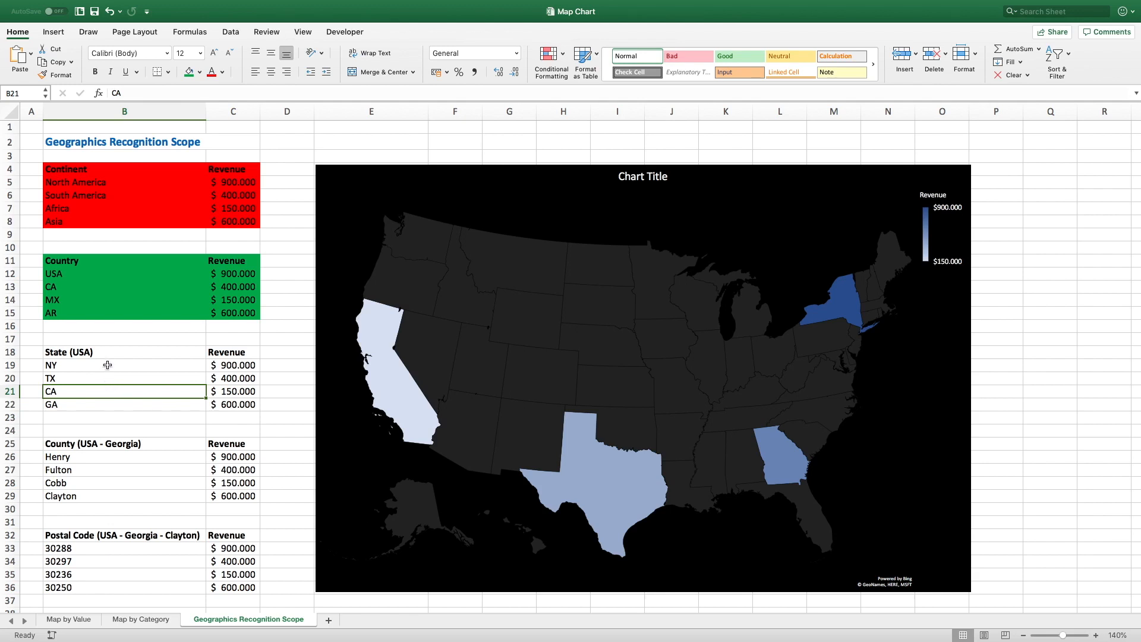
{"action": "left_click_drag", "start_coordinate": [107, 365], "coordinate": [108, 401]}
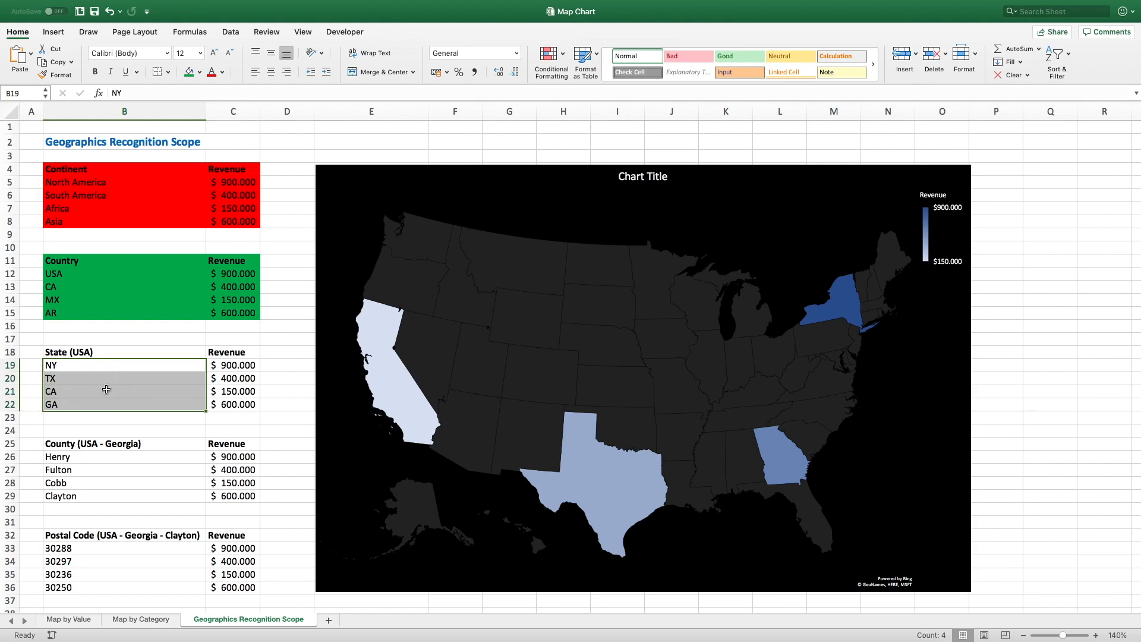
{"action": "left_click", "coordinate": [103, 389]}
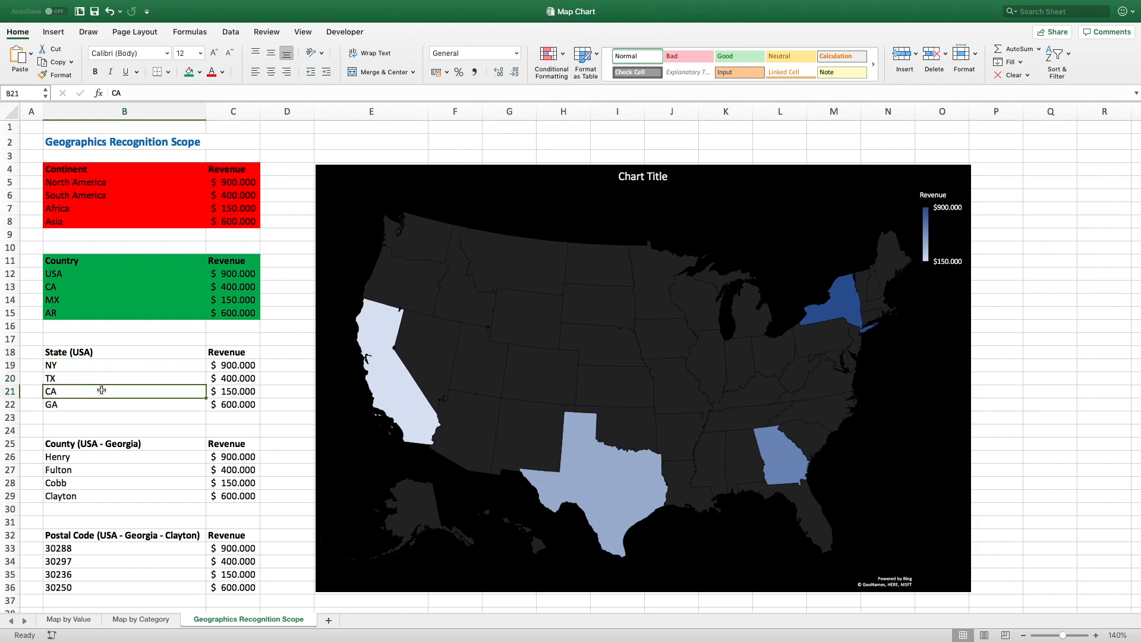
{"action": "left_click", "coordinate": [97, 287]}
Step: Shade the State table in B18:C22 with the same green fill as the Country table
{"action": "left_click_drag", "start_coordinate": [72, 352], "coordinate": [234, 404]}
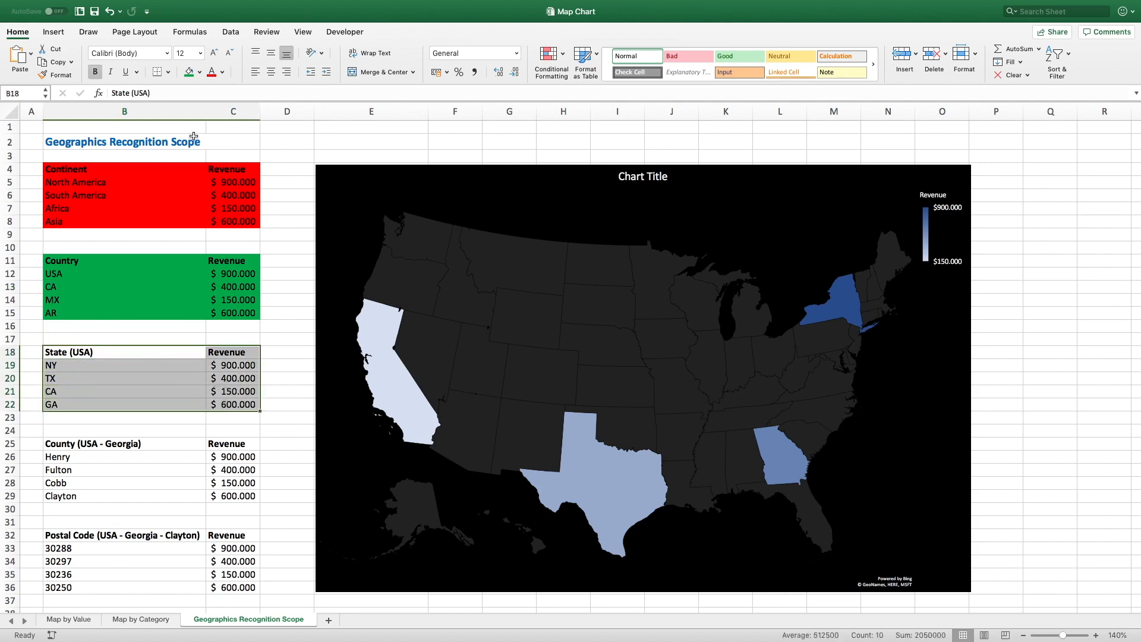
{"action": "left_click", "coordinate": [189, 71]}
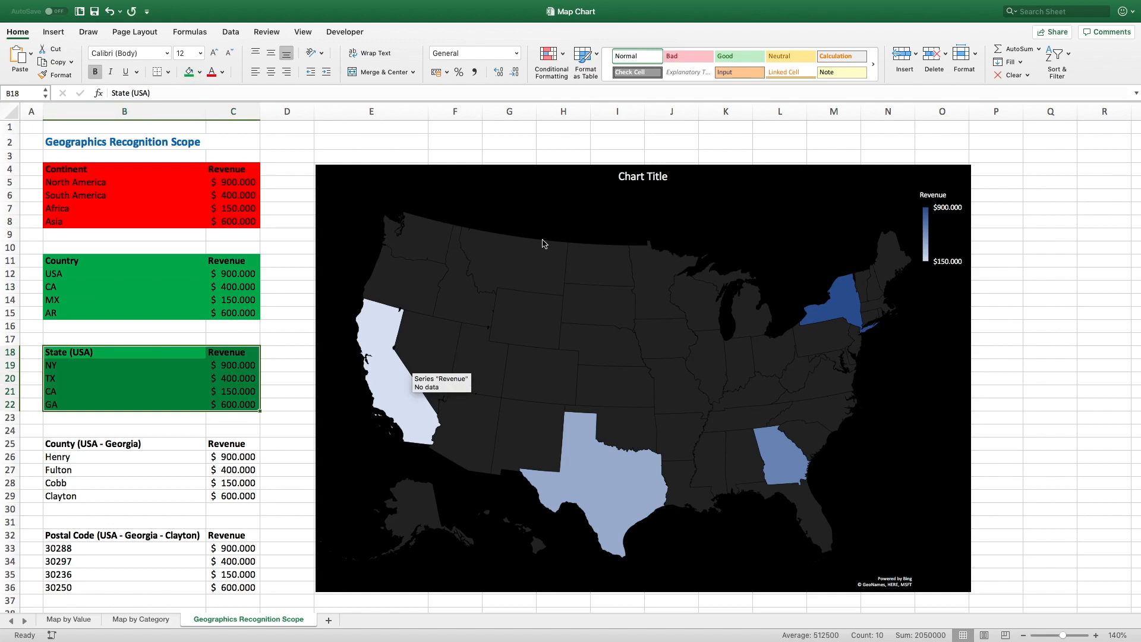
Step: Change the map chart's data range to the County table in B25:C29 and expand the chart's data notice
{"action": "left_click", "coordinate": [543, 222]}
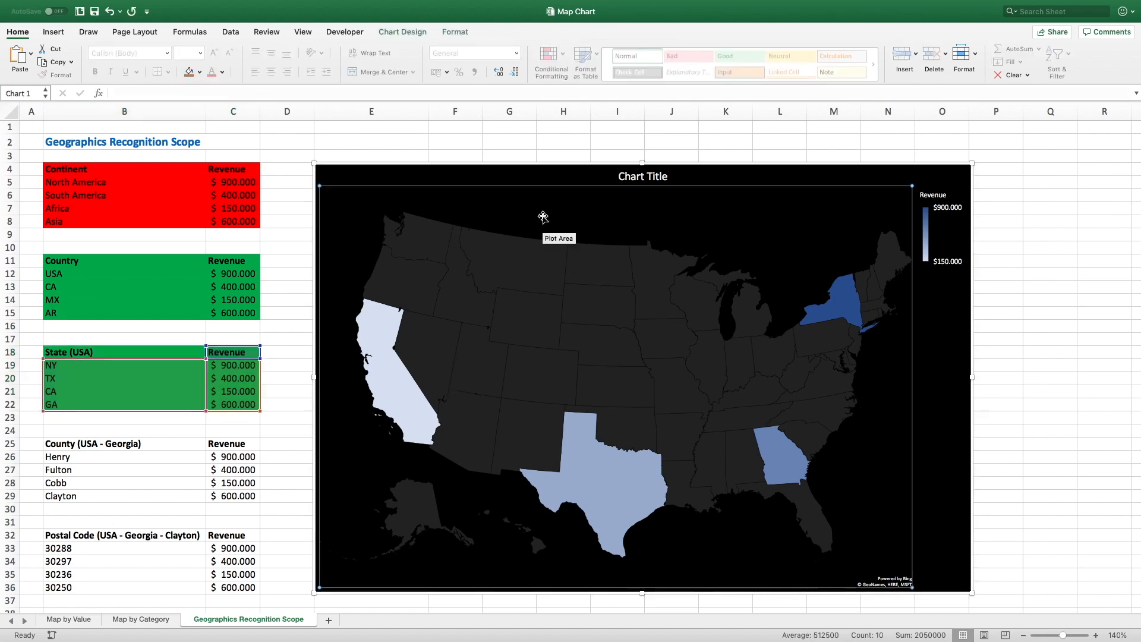
{"action": "left_click", "coordinate": [404, 31]}
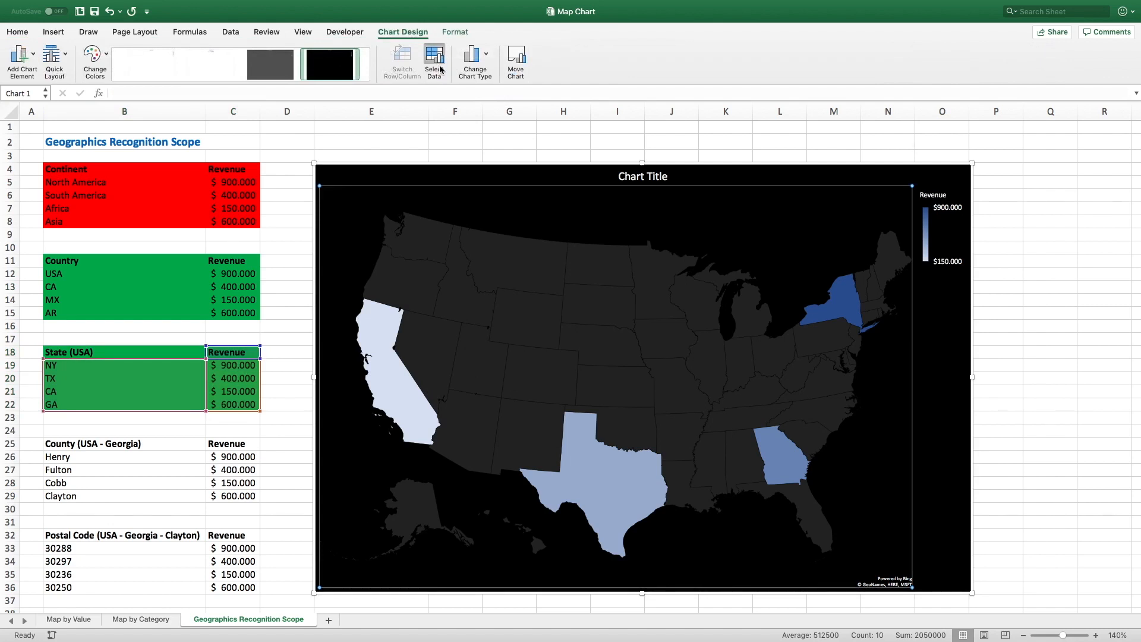
{"action": "left_click", "coordinate": [435, 59]}
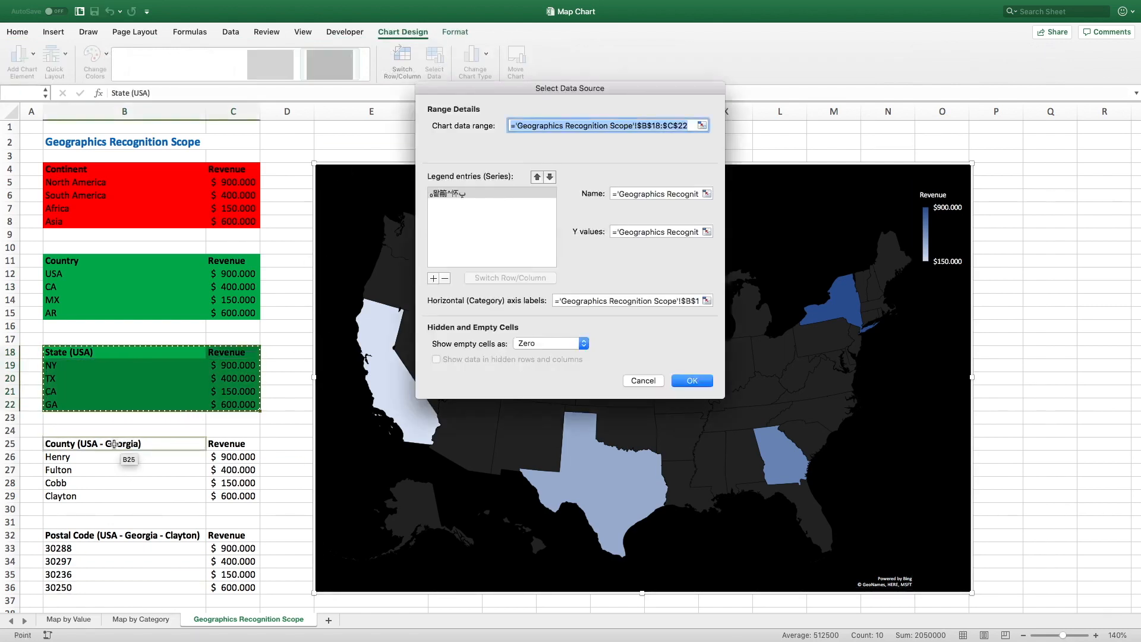
{"action": "left_click_drag", "start_coordinate": [114, 444], "coordinate": [247, 497]}
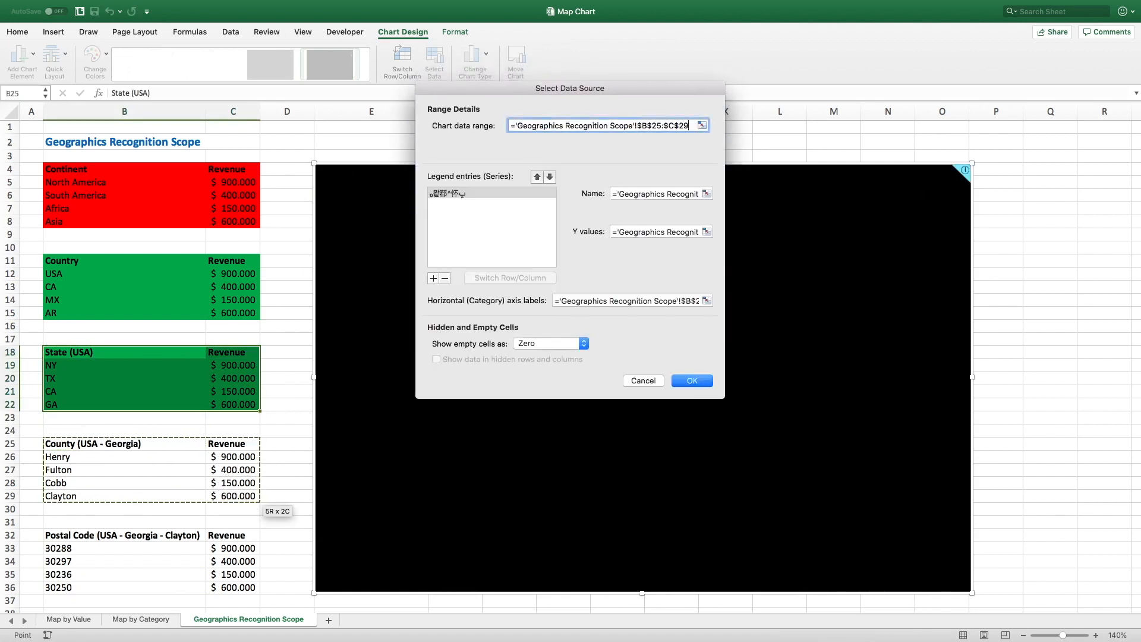
{"action": "key", "text": "Return"}
{"action": "mouse_move", "coordinate": [518, 280]}
{"action": "mouse_move", "coordinate": [520, 299]}
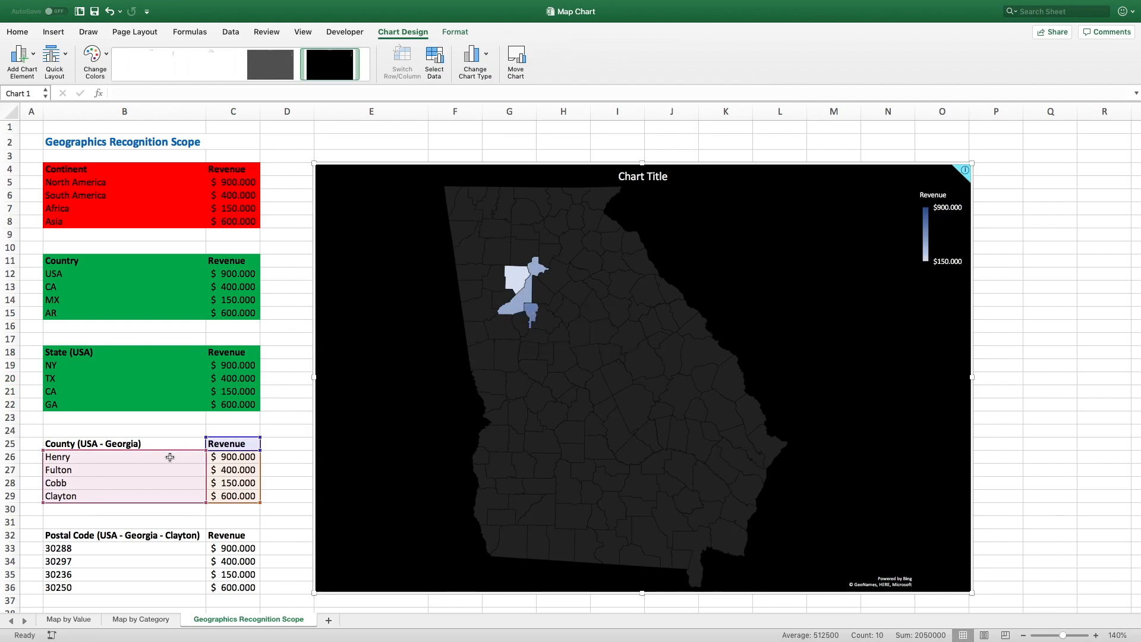
{"action": "left_click", "coordinate": [965, 170]}
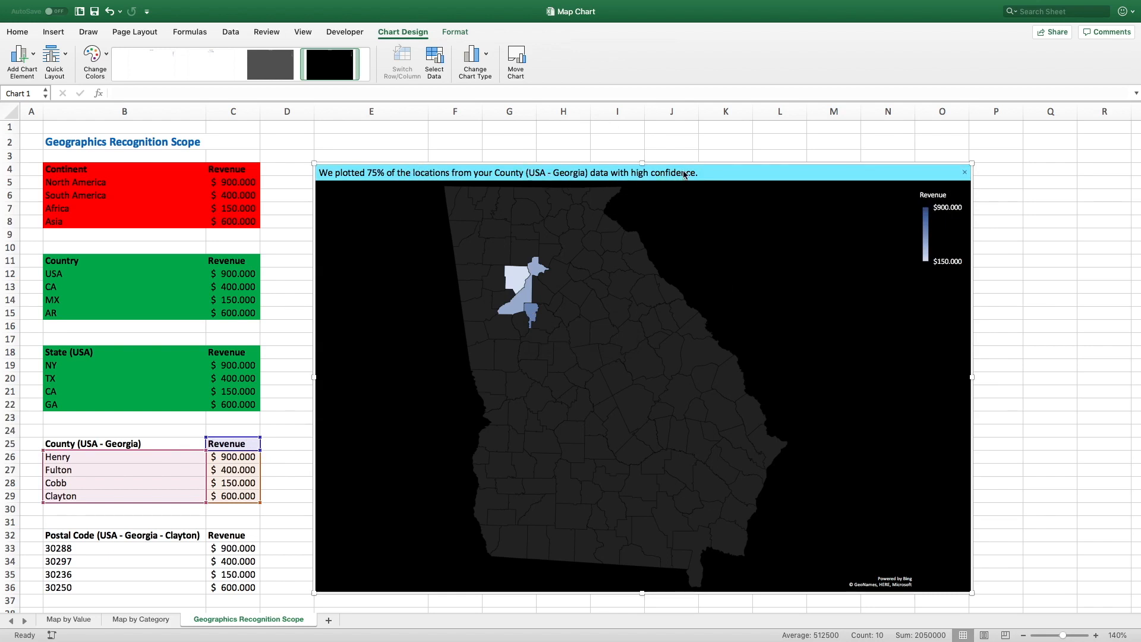
Step: Extend the county name in B26 to Henry County and shade the County table in B25:C29 green
{"action": "left_click", "coordinate": [91, 458]}
{"action": "double_click", "coordinate": [91, 458]}
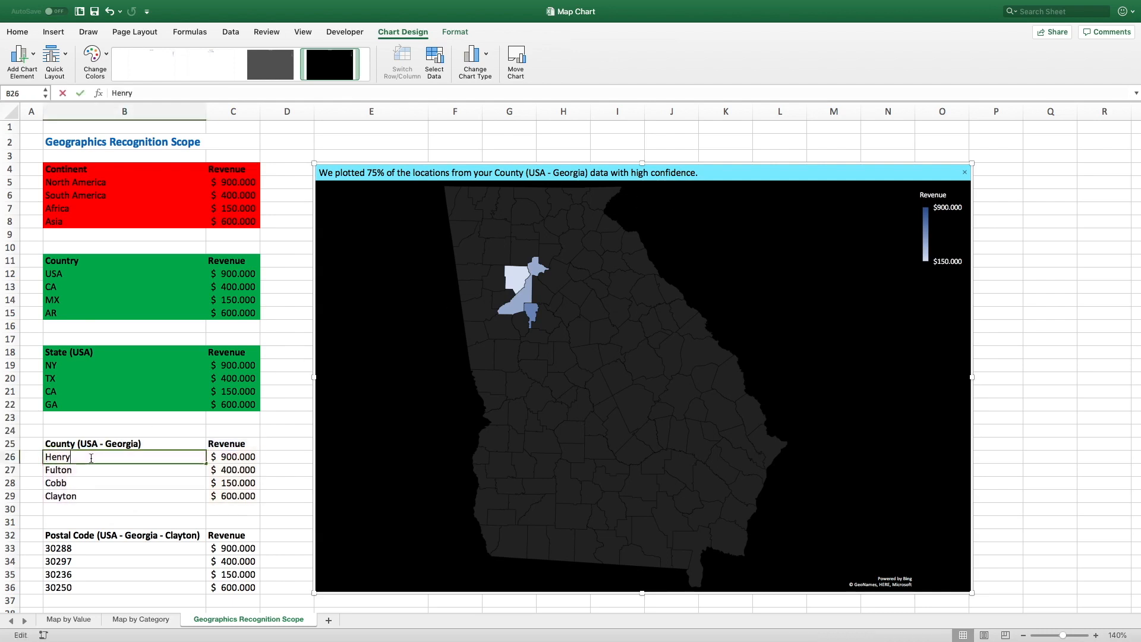
{"action": "type", "text": "County"}
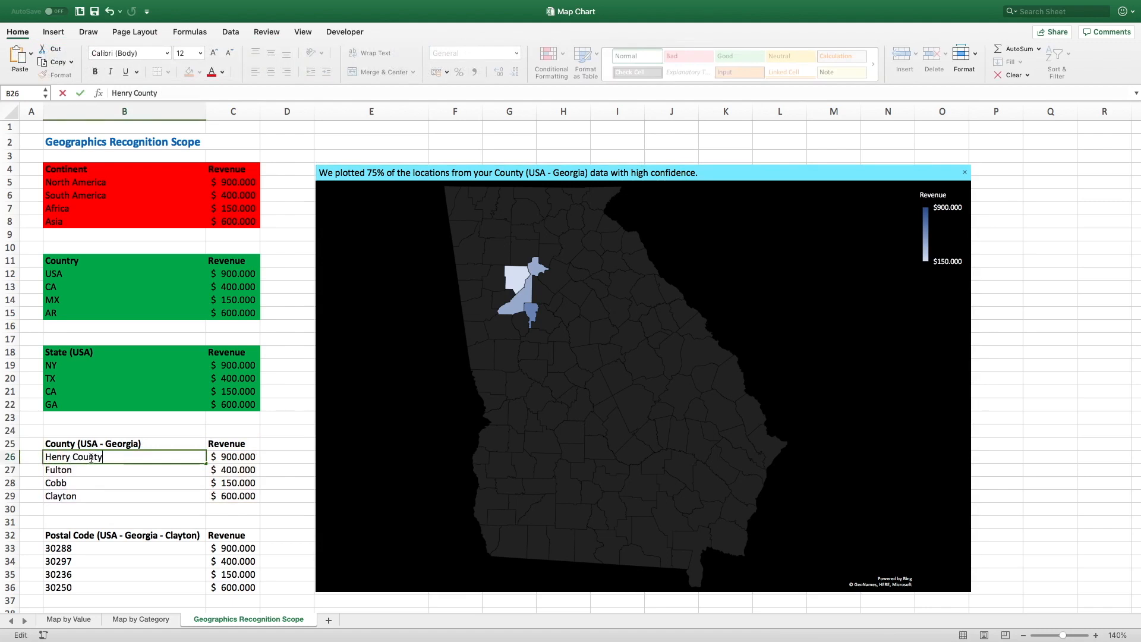
{"action": "key", "text": "Return"}
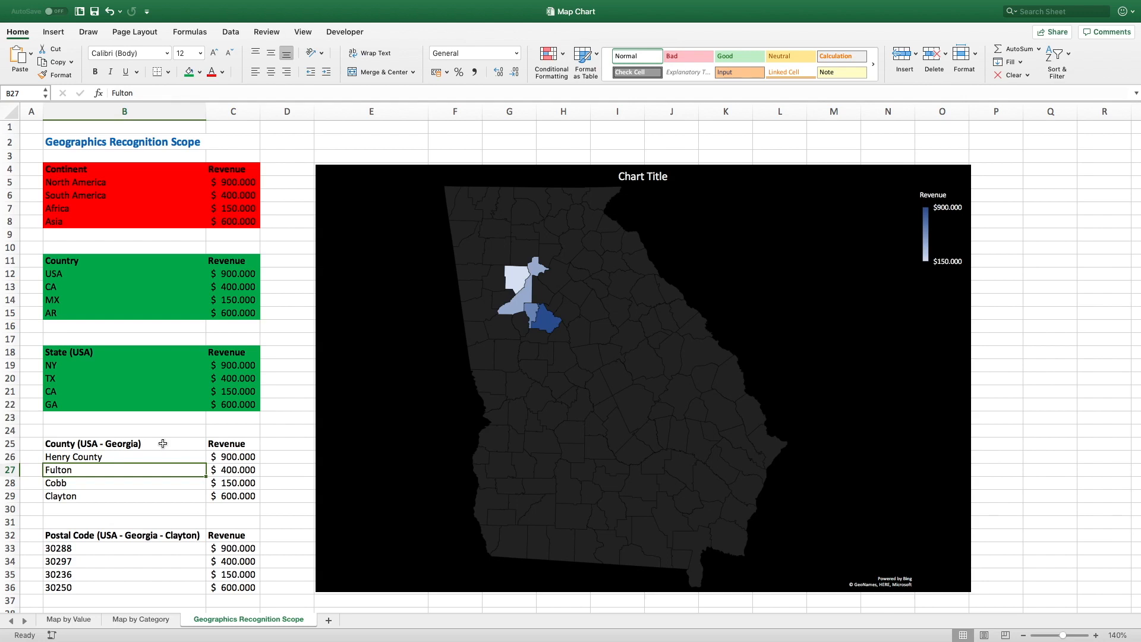
{"action": "left_click_drag", "start_coordinate": [163, 443], "coordinate": [233, 495]}
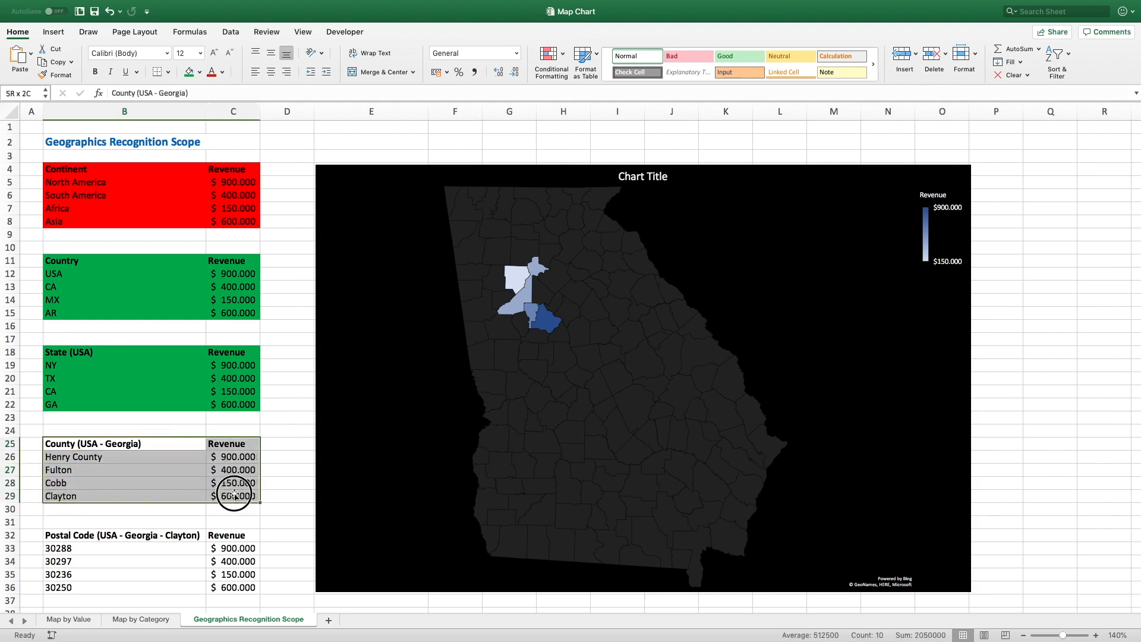
{"action": "left_click", "coordinate": [187, 72]}
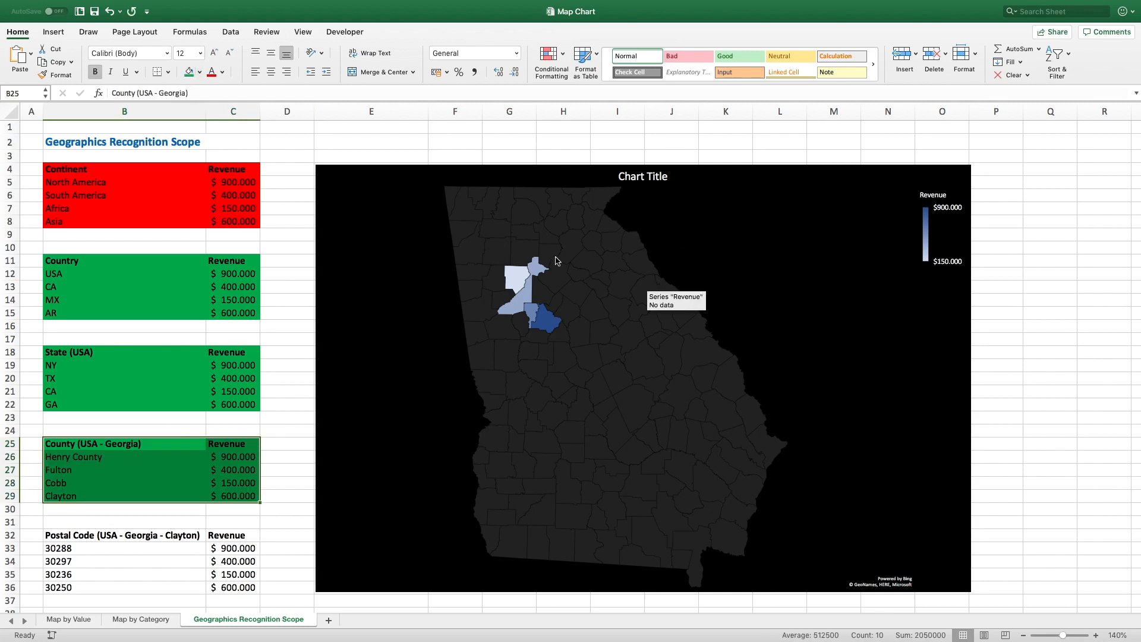
Step: Change the map chart's data range to the Postal Code table in B32:C36 and shade that table green
{"action": "left_click", "coordinate": [691, 242]}
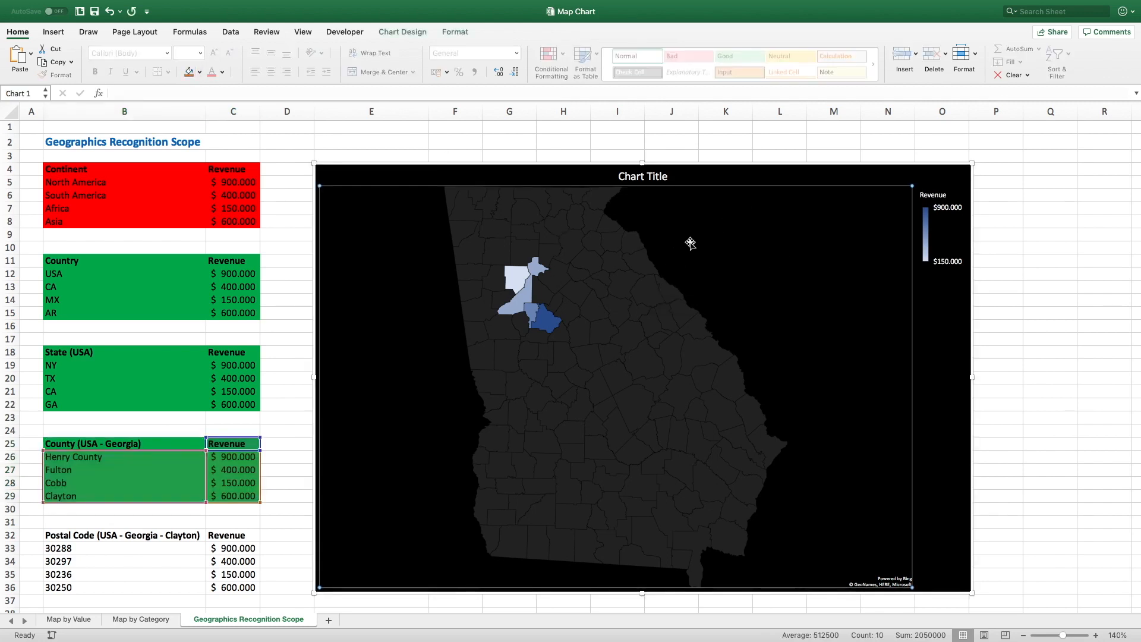
{"action": "left_click", "coordinate": [399, 31]}
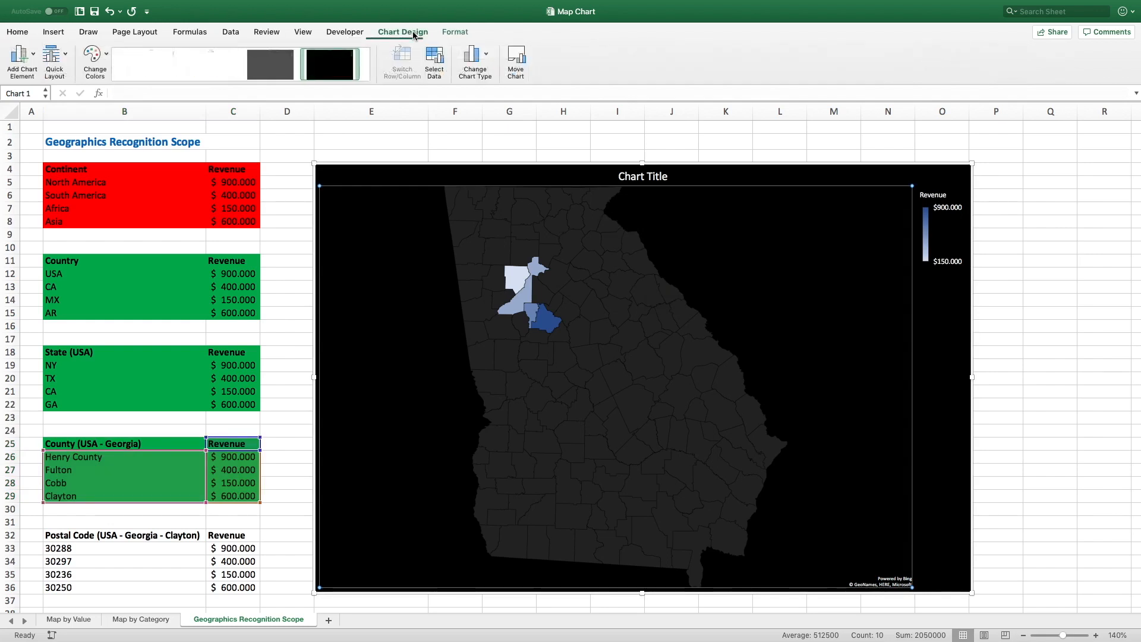
{"action": "left_click", "coordinate": [434, 57]}
{"action": "left_click_drag", "start_coordinate": [122, 535], "coordinate": [245, 587]}
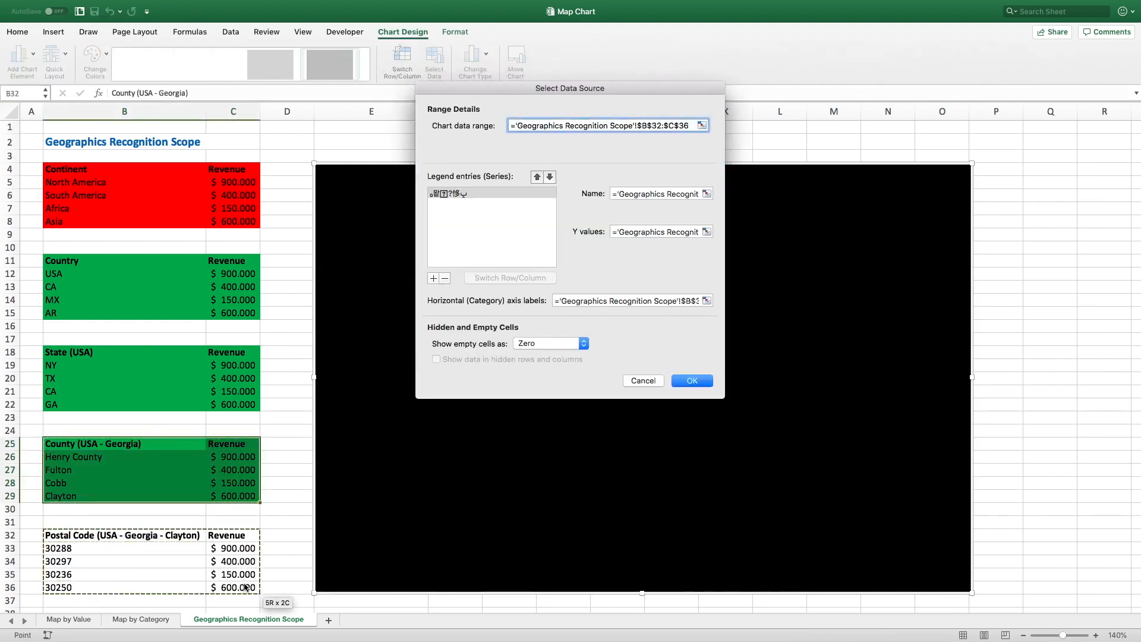
{"action": "key", "text": "Return"}
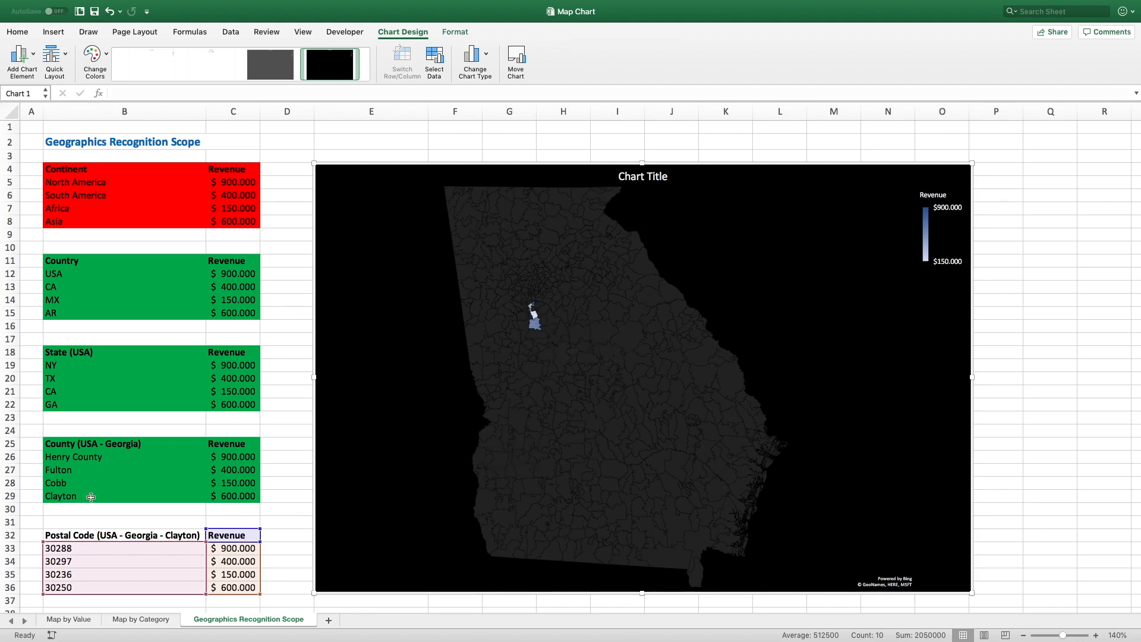
{"action": "left_click_drag", "start_coordinate": [80, 536], "coordinate": [256, 586]}
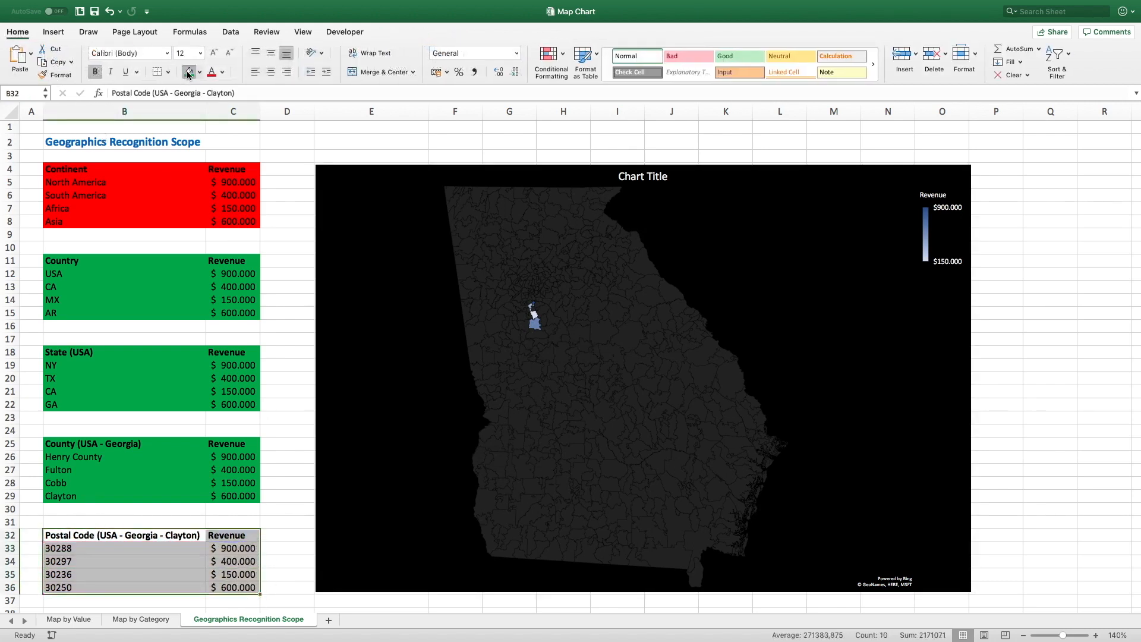
{"action": "left_click", "coordinate": [189, 72]}
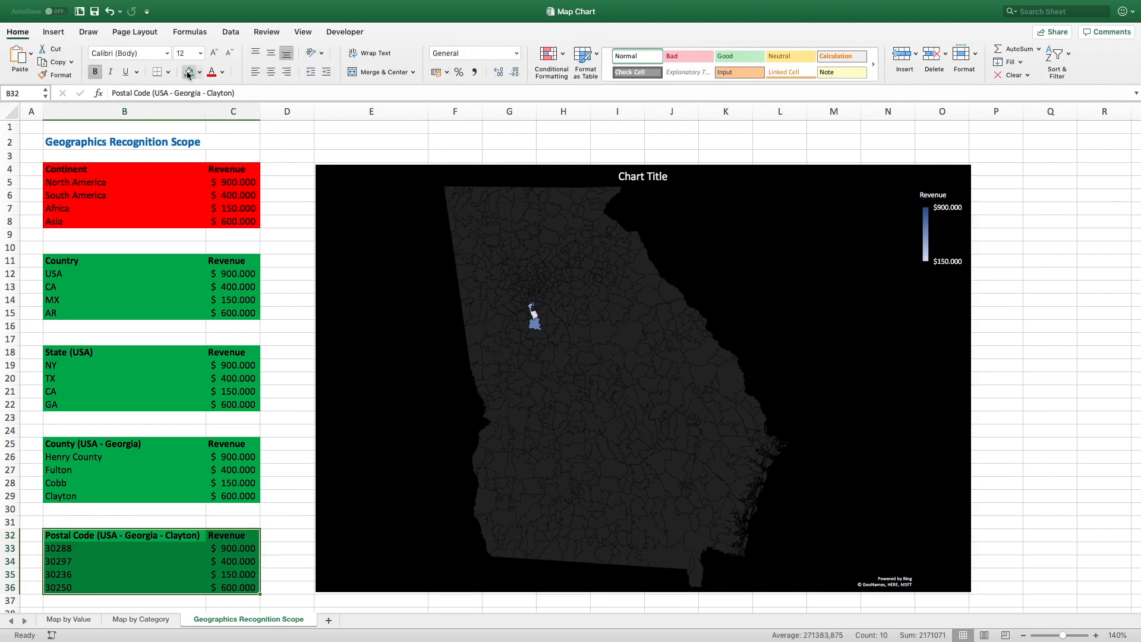